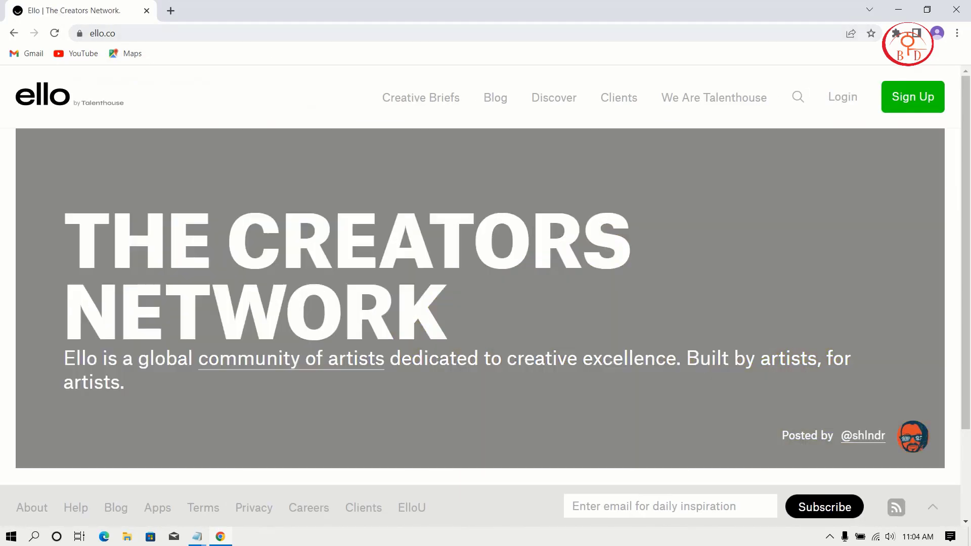
- Scroll the ello.co Creators Network feed up and down to view the featured artist posts
scroll(533, 236, down, 7)
scroll(533, 233, up, 7)
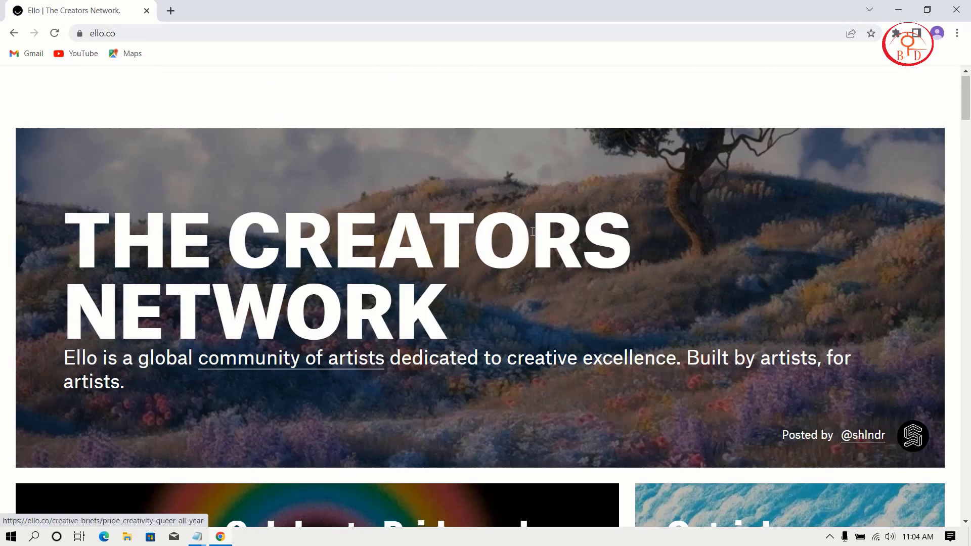
scroll(665, 259, down, 9)
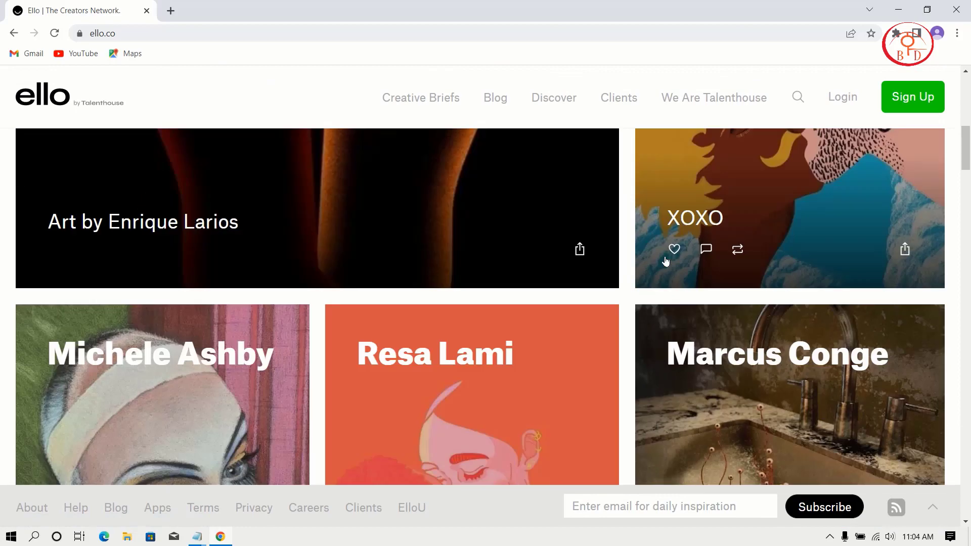
scroll(665, 259, up, 5)
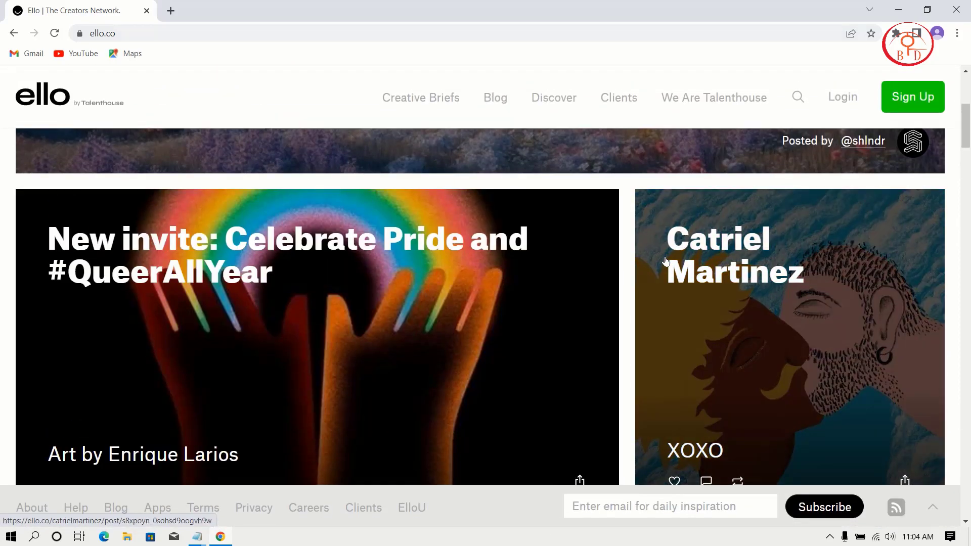
click(896, 33)
click(793, 127)
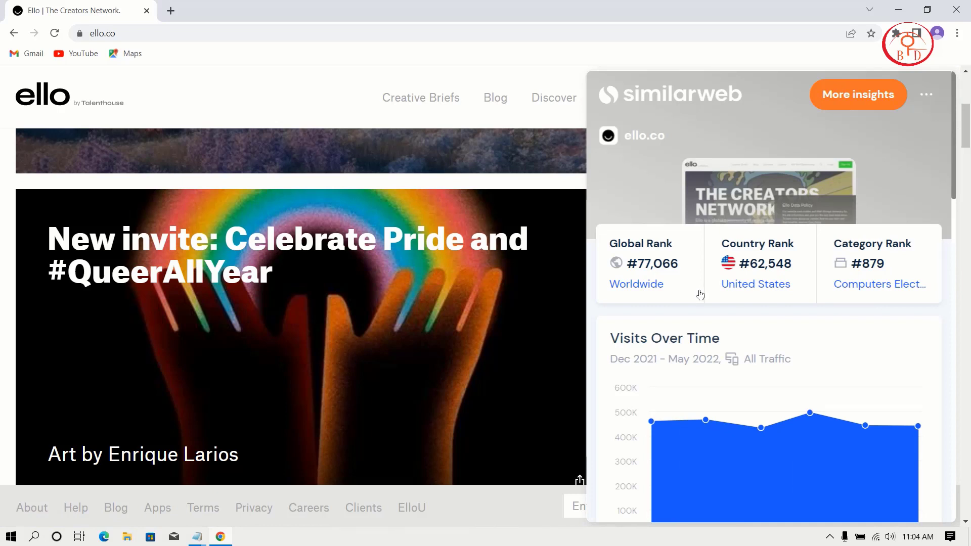
scroll(881, 311, down, 3)
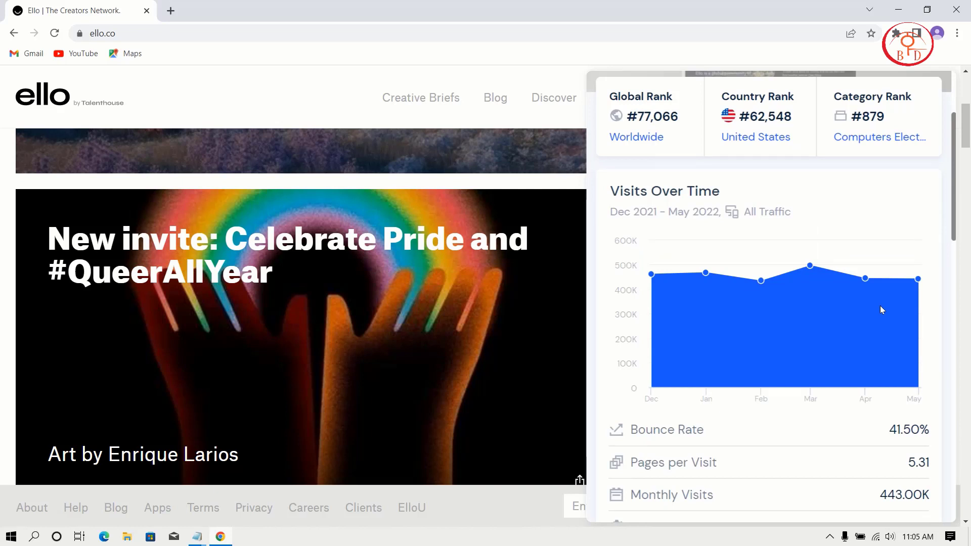
scroll(882, 310, down, 3)
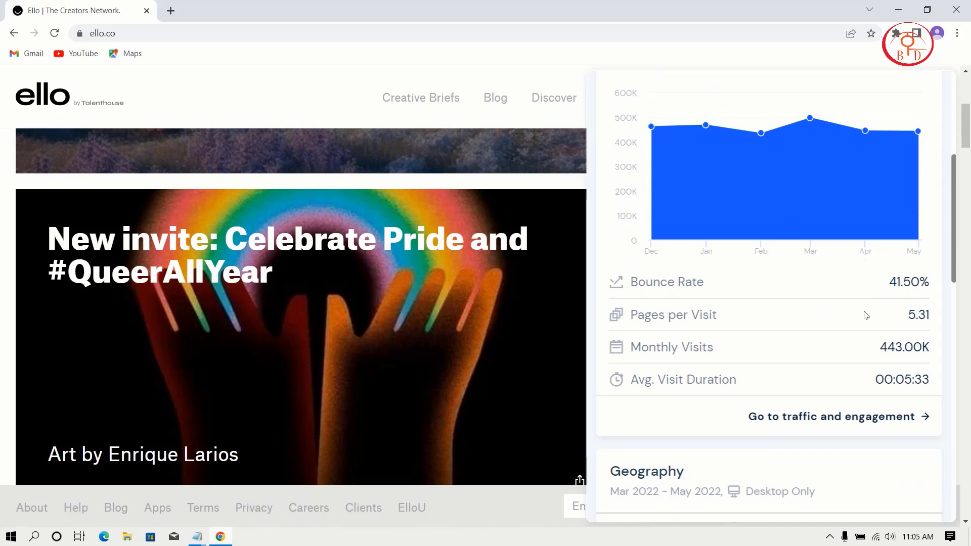
scroll(866, 315, down, 3)
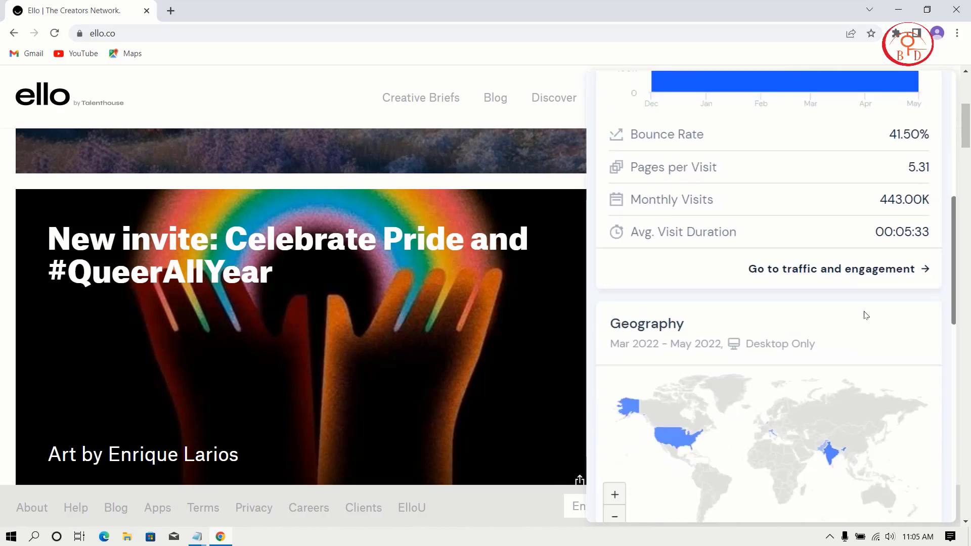
scroll(866, 315, down, 3)
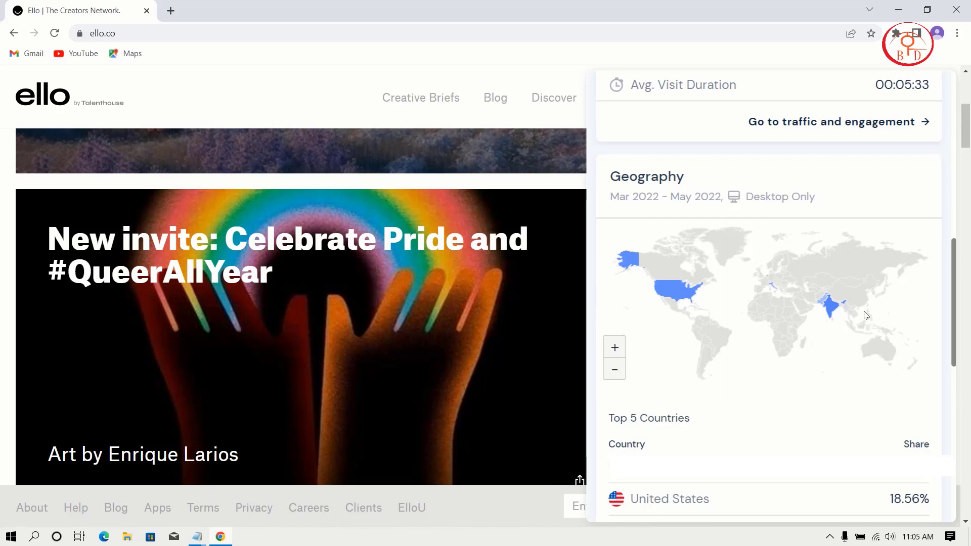
scroll(866, 315, down, 12)
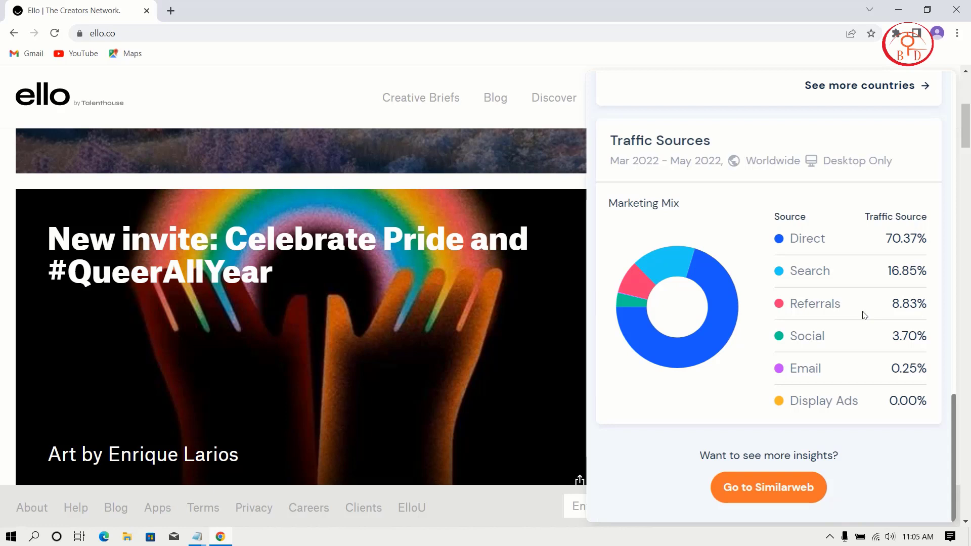
click(1, 343)
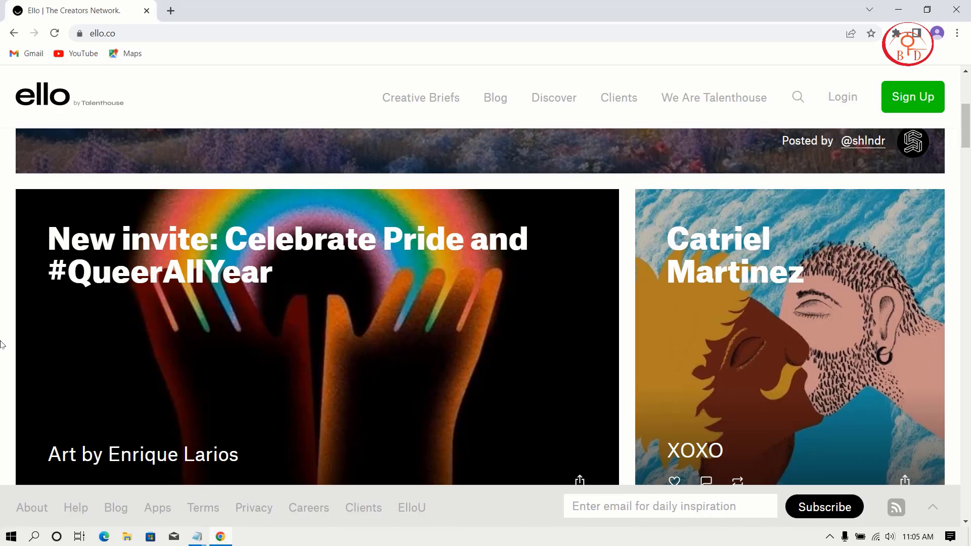
- Scroll through the home feed and dismiss the join-the-network sign-up prompt
scroll(385, 281, down, 15)
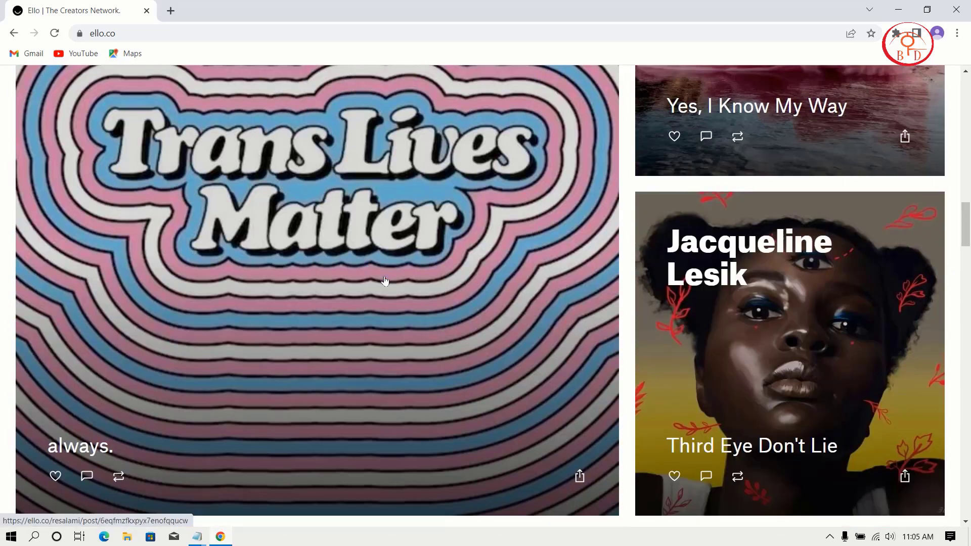
scroll(385, 281, down, 15)
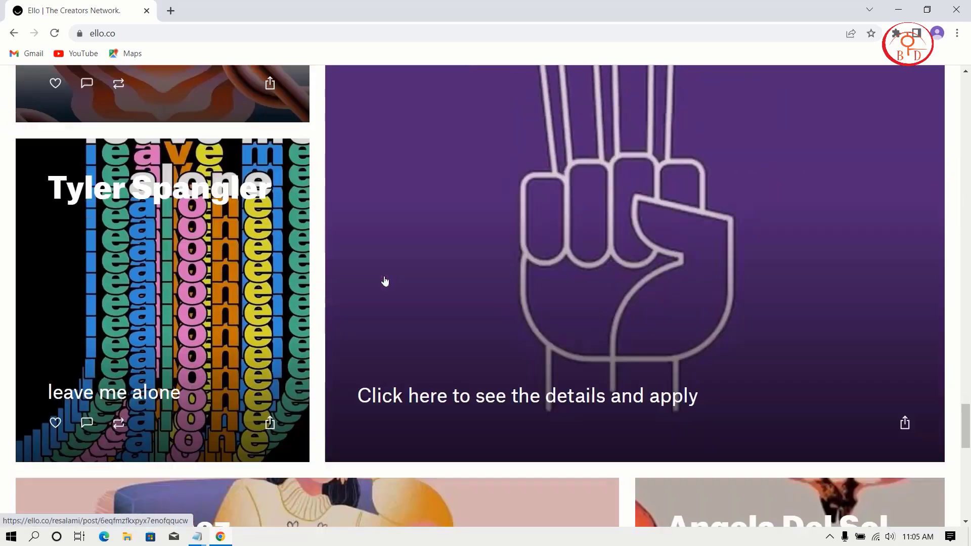
scroll(385, 281, down, 6)
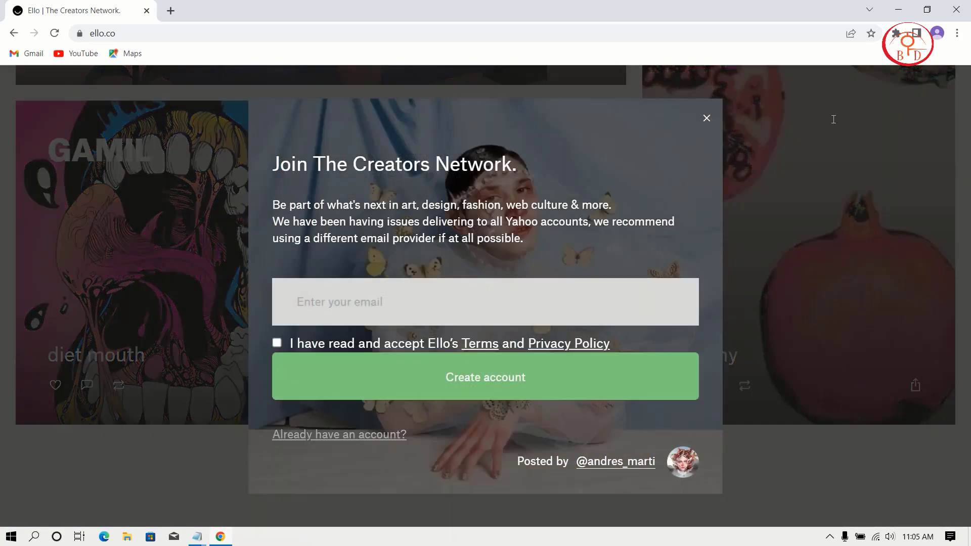
click(706, 118)
scroll(860, 232, down, 20)
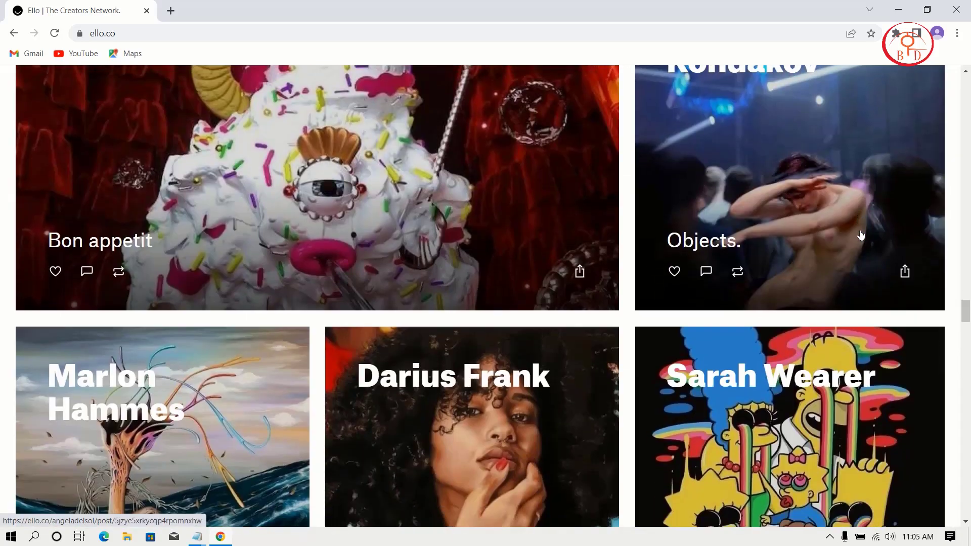
scroll(861, 236, up, 20)
scroll(860, 235, up, 20)
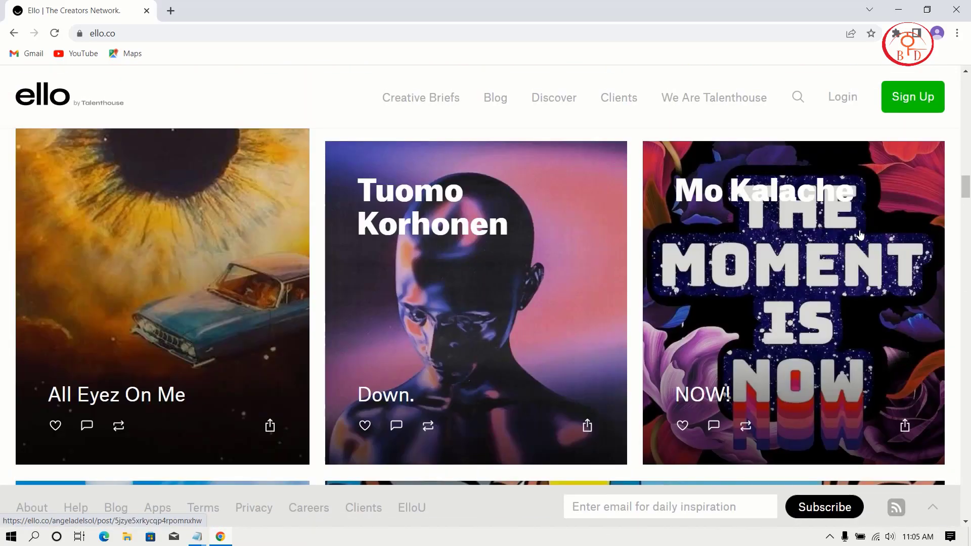
scroll(859, 234, up, 5)
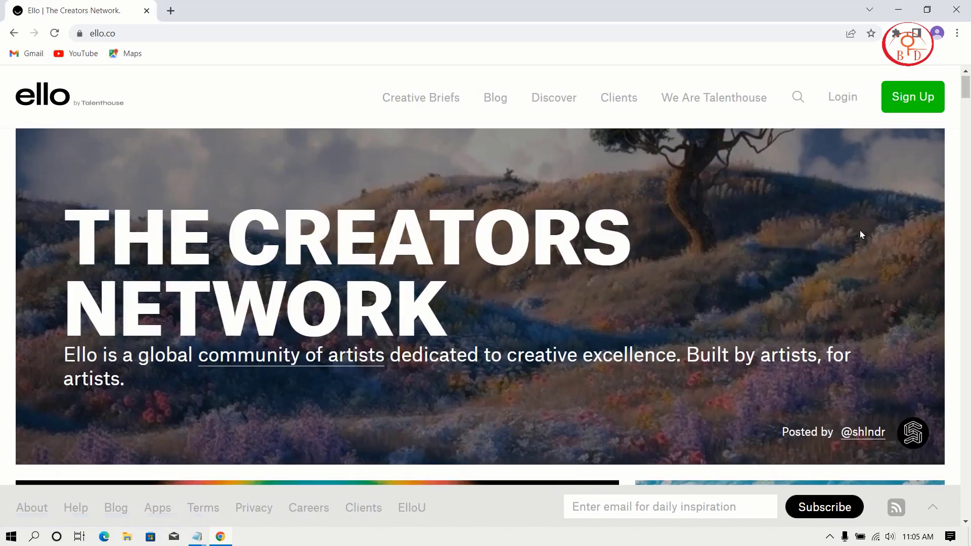
scroll(860, 229, down, 5)
scroll(861, 233, up, 5)
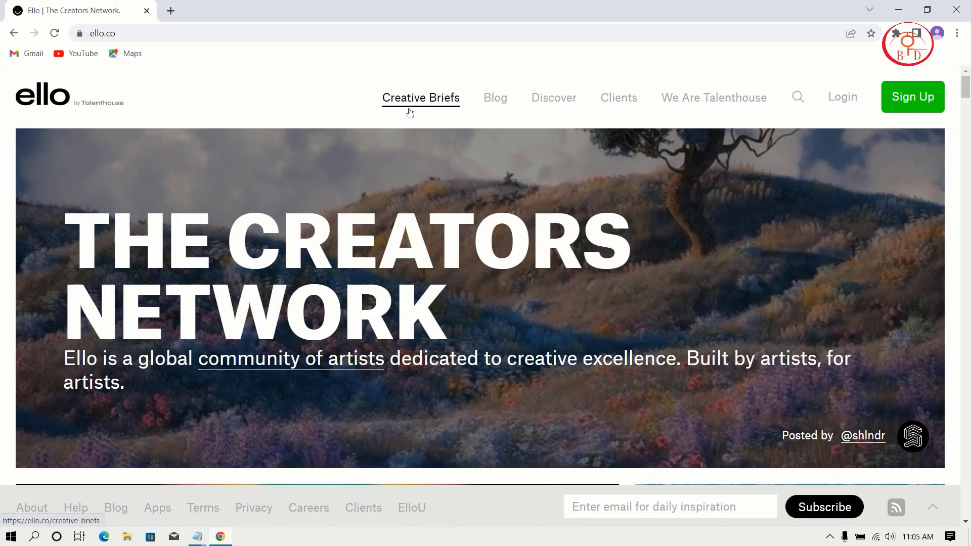
- Visit the Discover page and Ello's official blog, then return to Discover
click(552, 104)
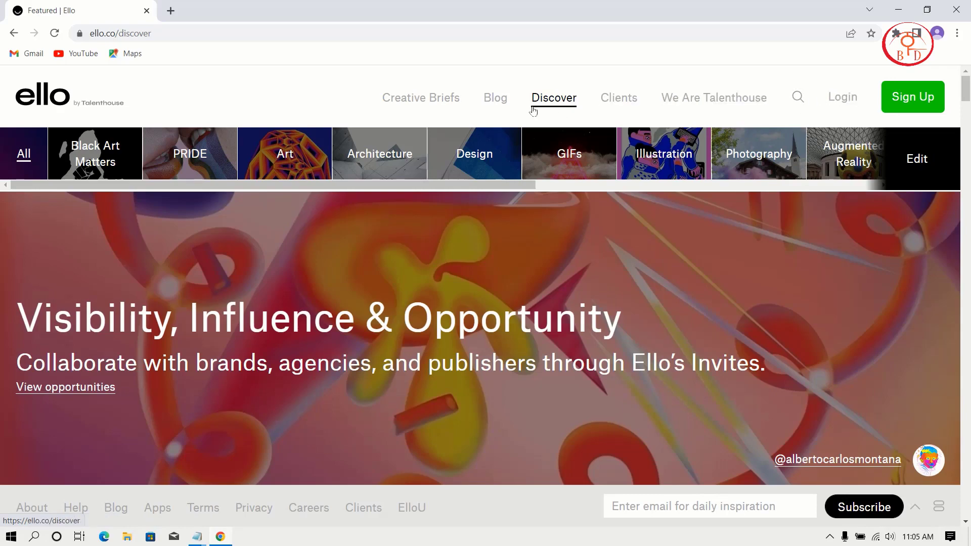
click(495, 103)
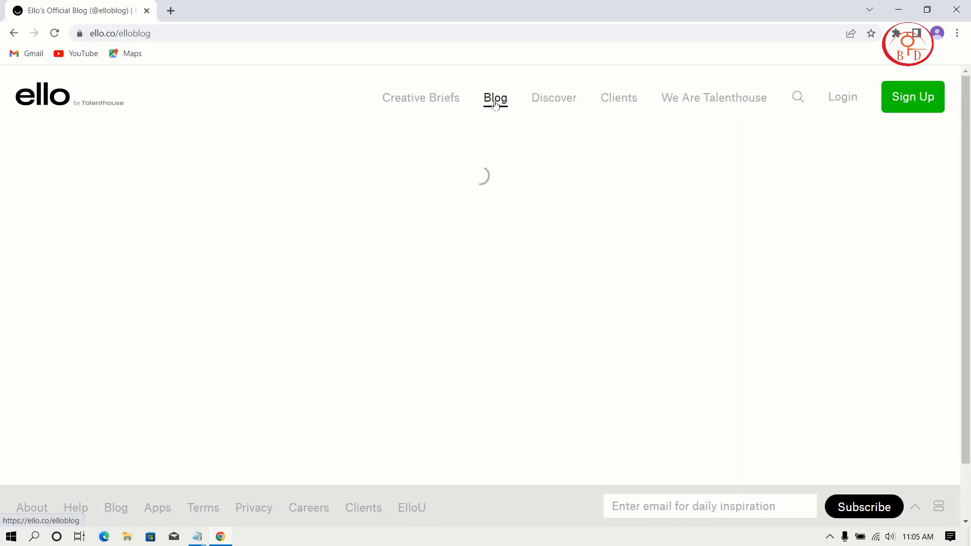
scroll(469, 228, down, 8)
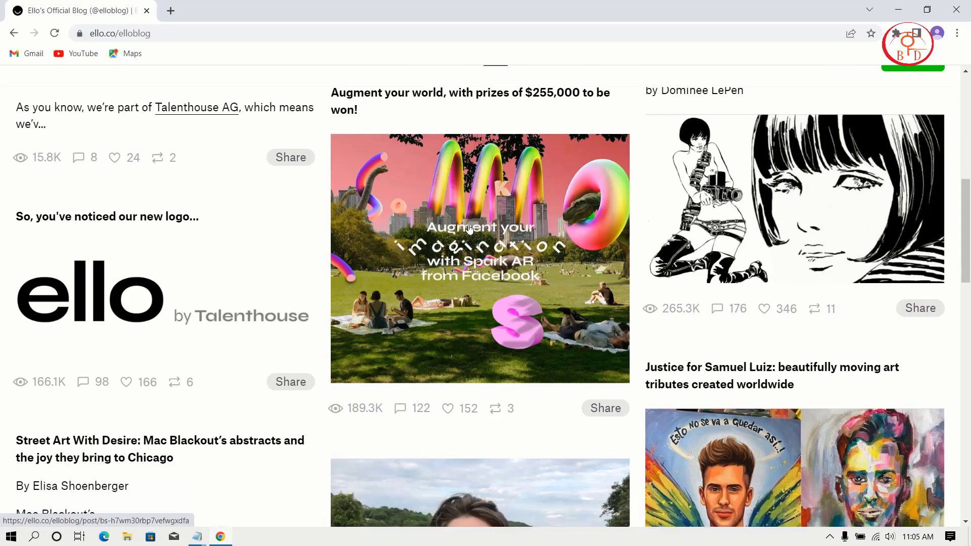
scroll(469, 229, down, 10)
scroll(469, 229, up, 15)
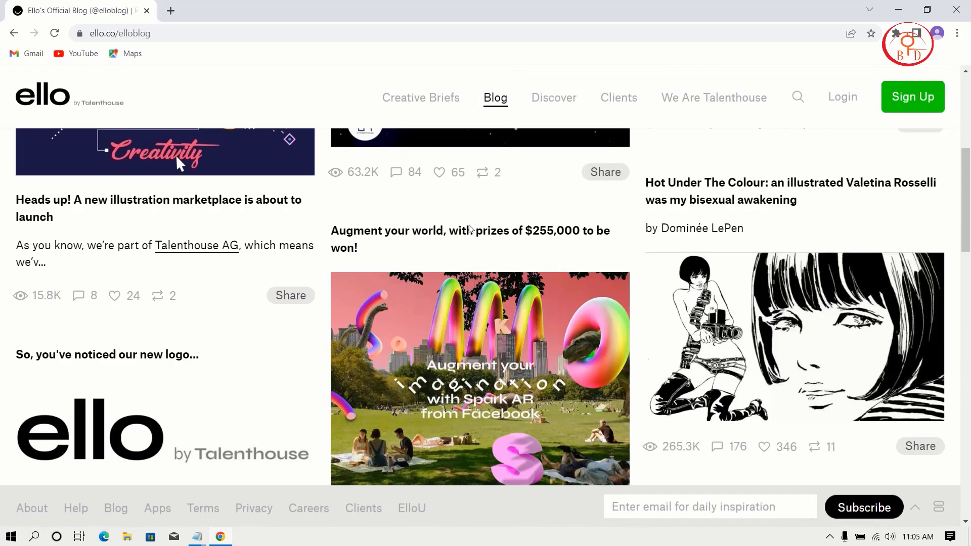
scroll(469, 229, up, 6)
click(553, 101)
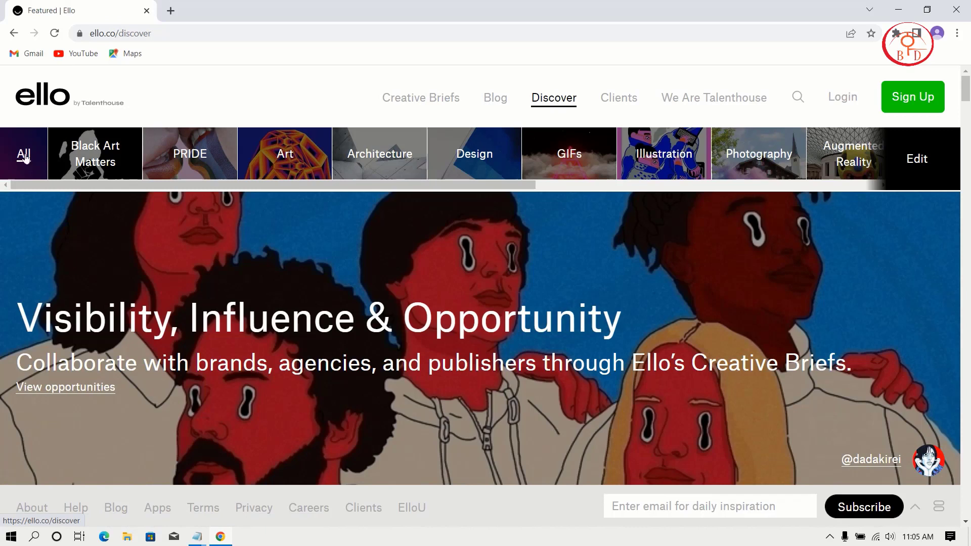
- Browse all Discover categories in the grid view
click(925, 169)
scroll(682, 263, down, 5)
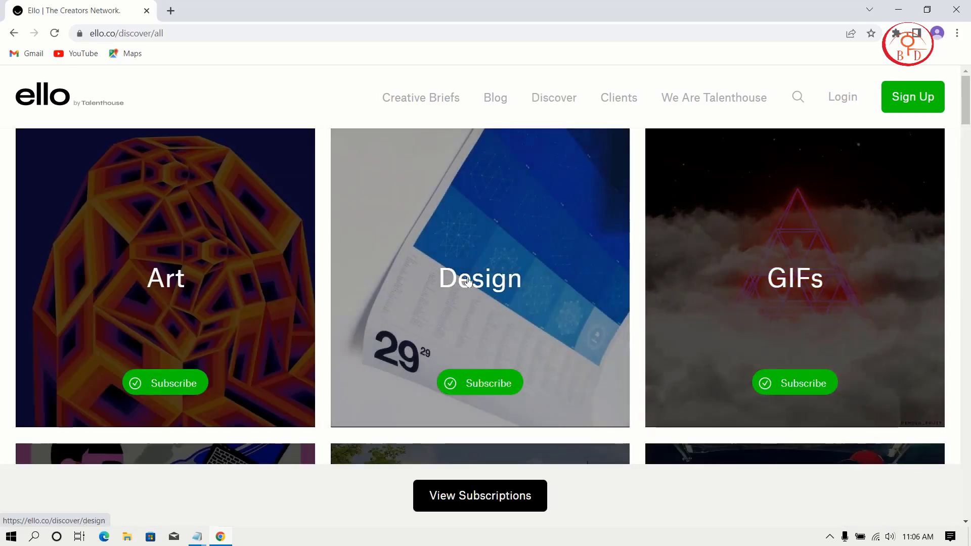
scroll(468, 281, down, 5)
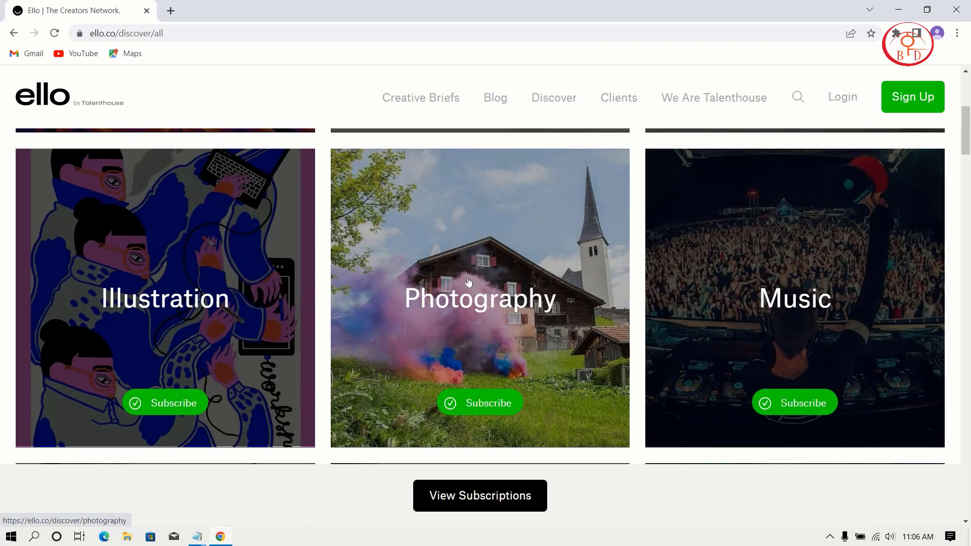
scroll(468, 281, down, 15)
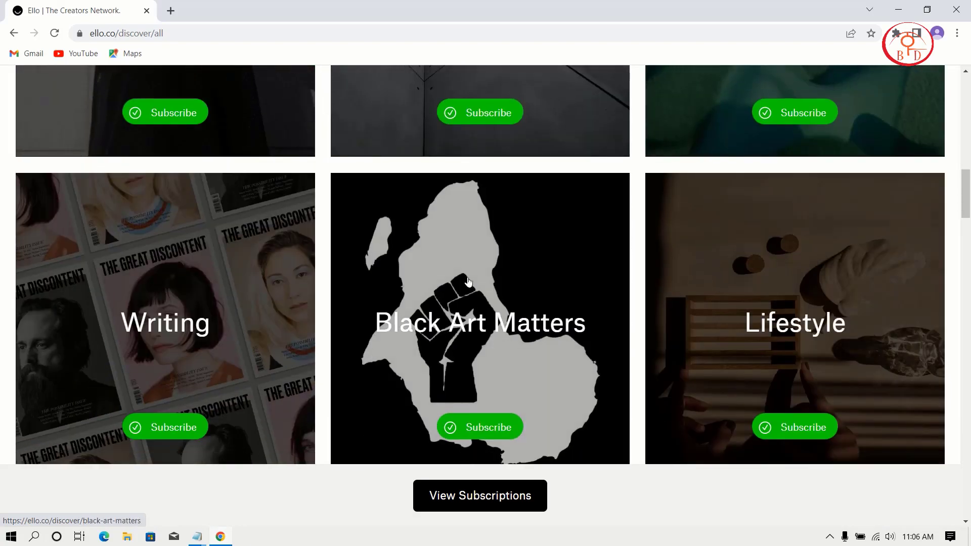
scroll(468, 282, down, 10)
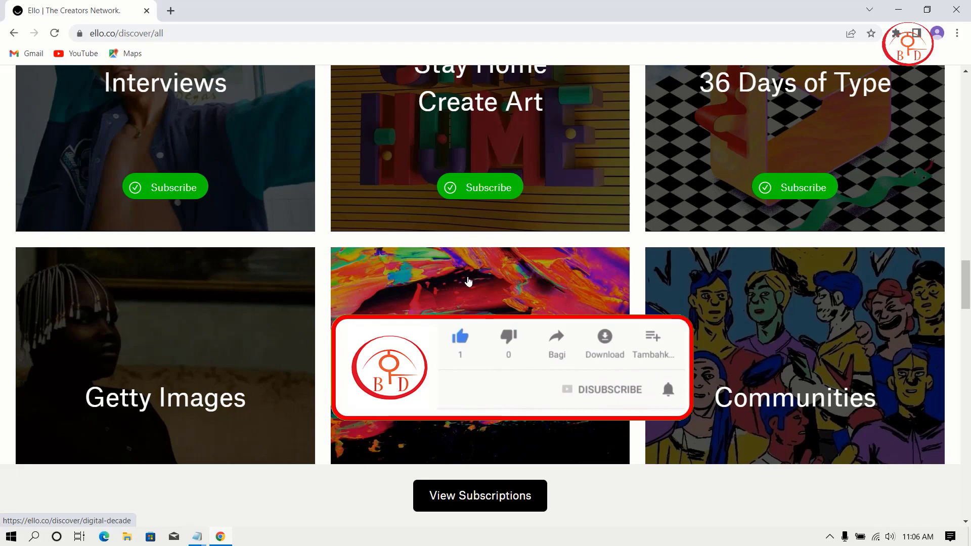
scroll(468, 282, down, 10)
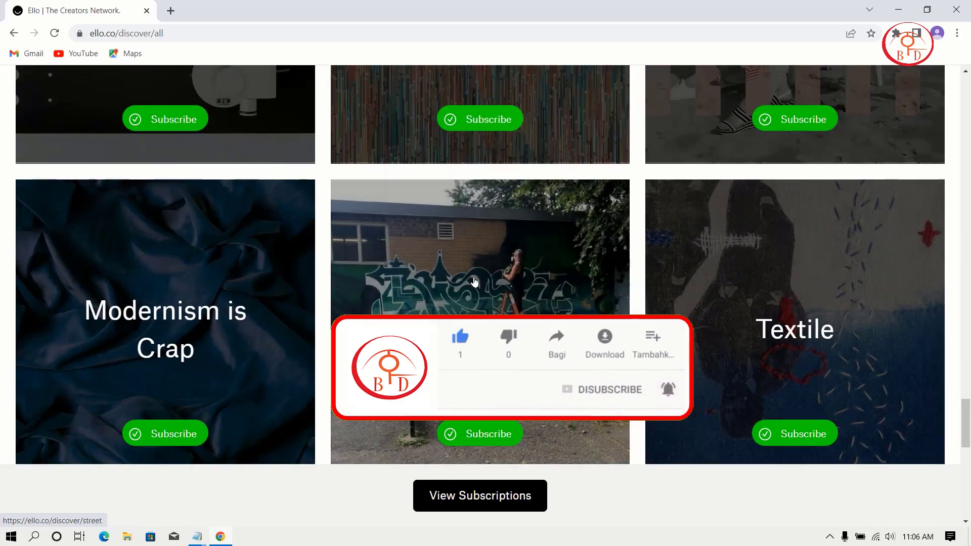
scroll(474, 281, down, 5)
scroll(474, 282, up, 7)
scroll(474, 282, up, 10)
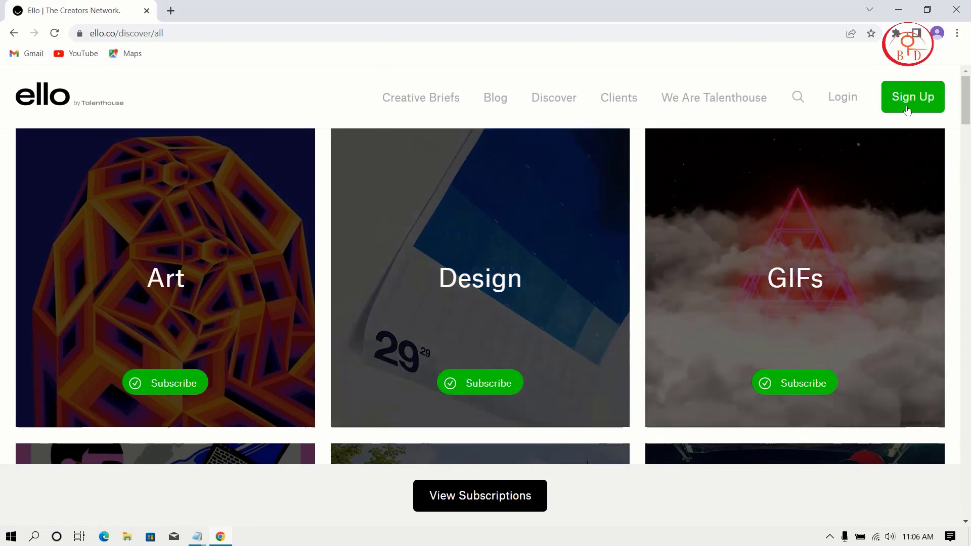
- Bring up the full ello.co/join sign-up form alongside a new empty tab
click(928, 104)
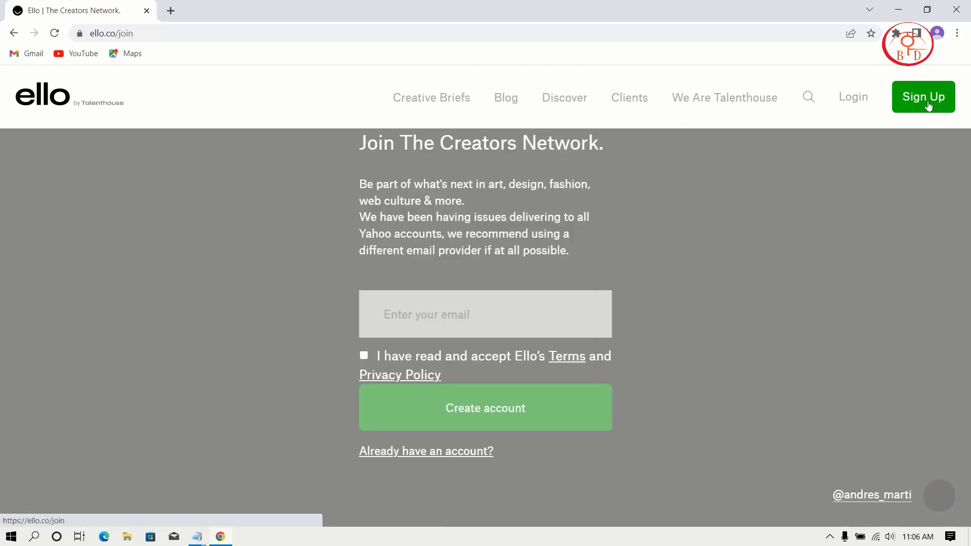
click(504, 315)
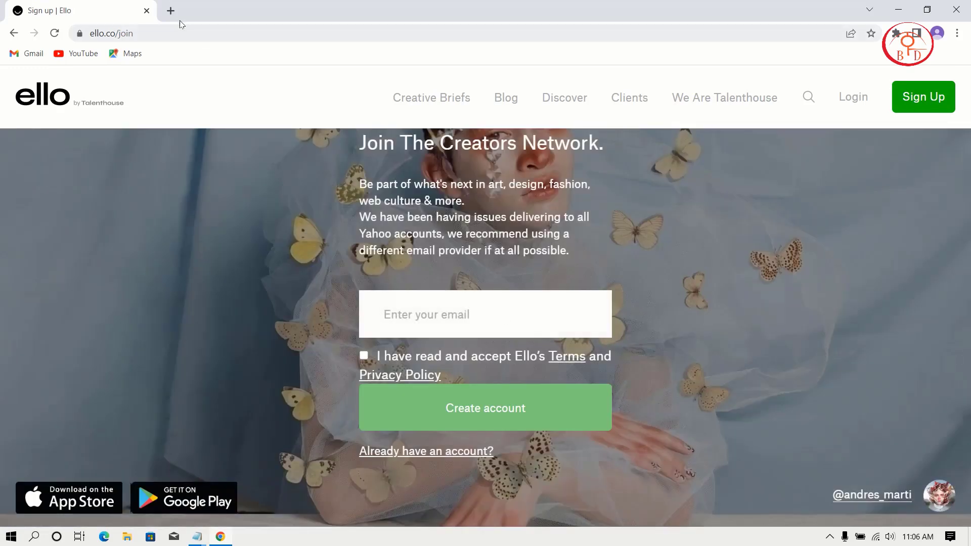
click(171, 10)
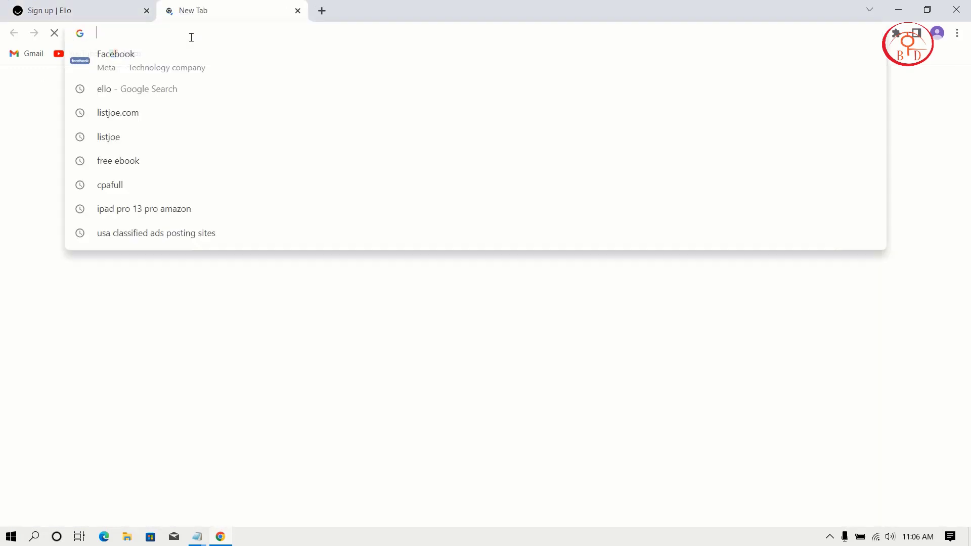
- Go to the Temp Mail (mail.tm) site in the new tab
text(t)
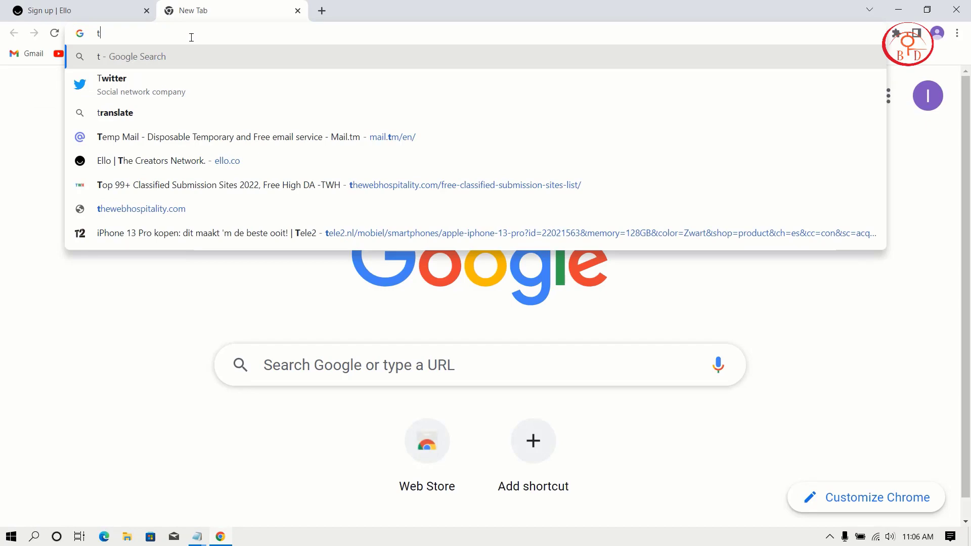
key(BackSpace)
text(te)
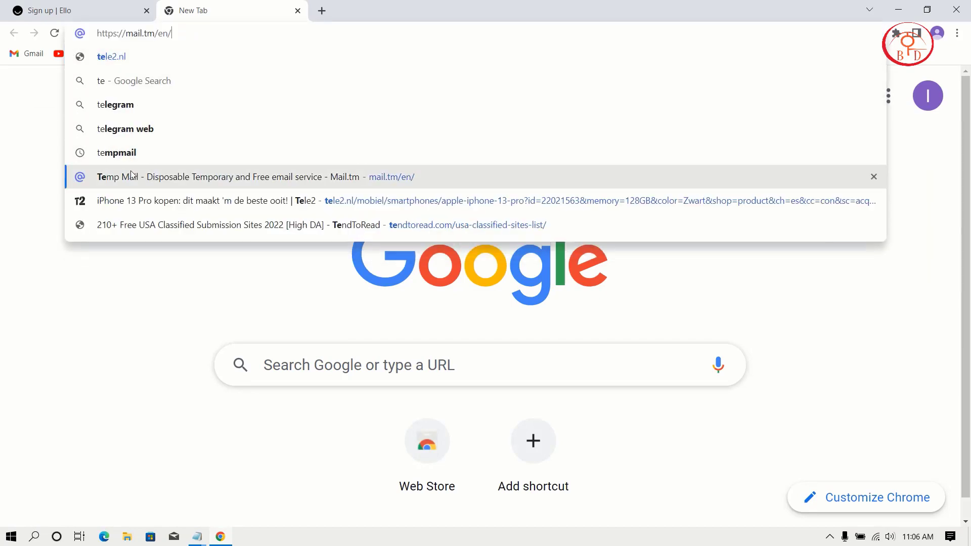
click(131, 175)
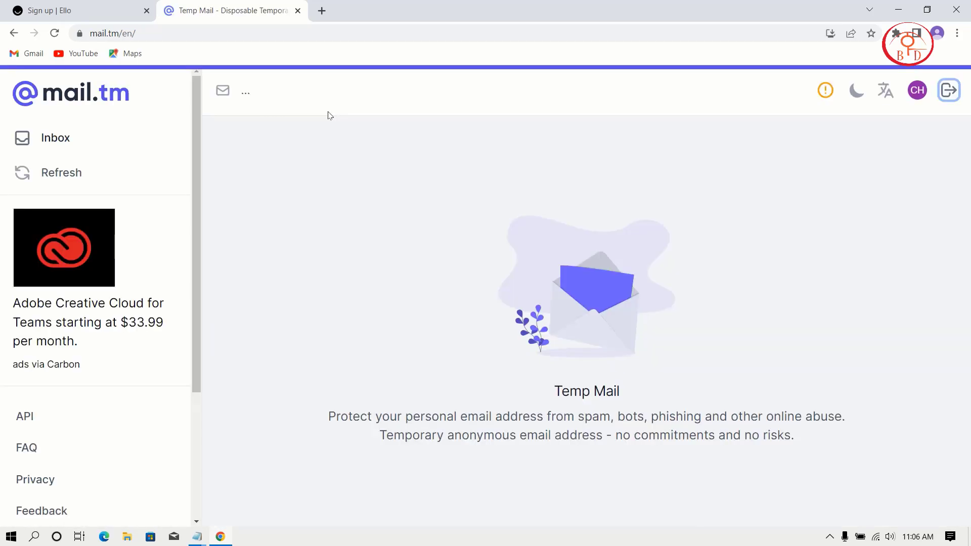
- Copy the generated temporary email address and return to the Ello sign-up tab
drag(436, 92, 225, 91)
right_click(264, 91)
click(275, 98)
click(82, 6)
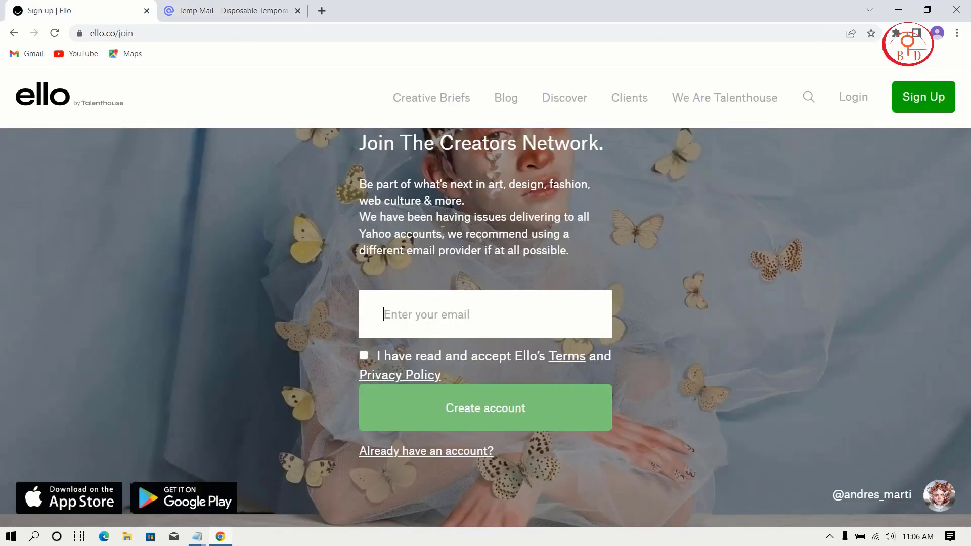
- Paste the temporary email, accept the Terms and Privacy Policy, and create the account
click(427, 300)
key(ctrl+v)
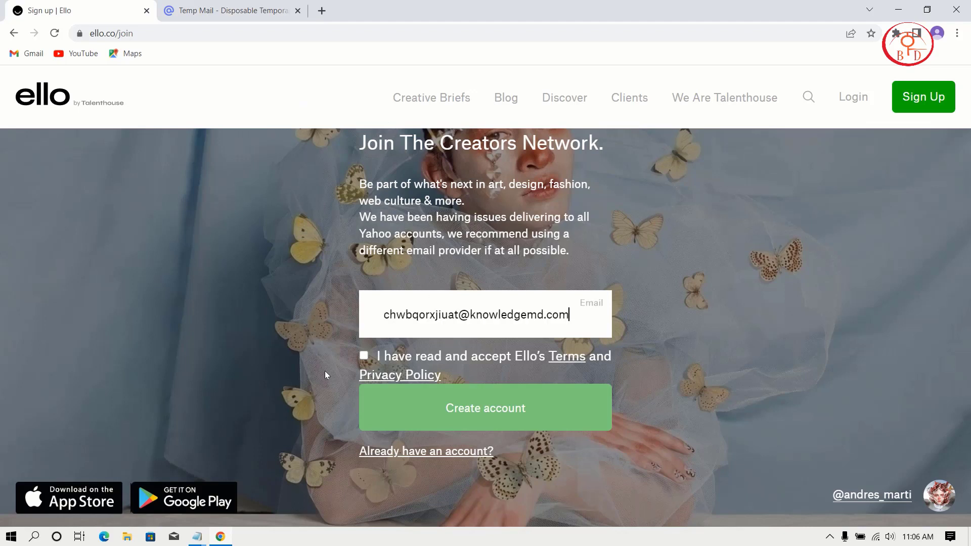
click(364, 356)
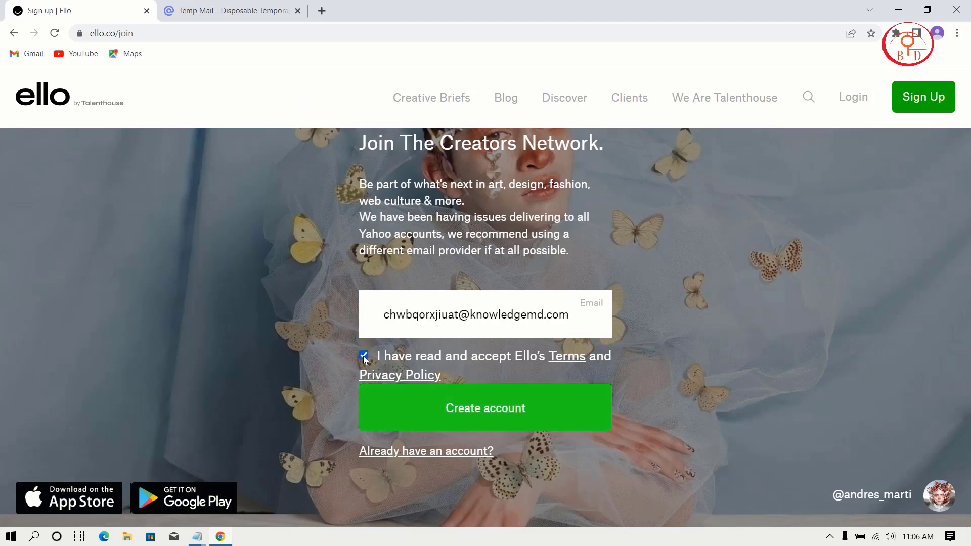
click(483, 407)
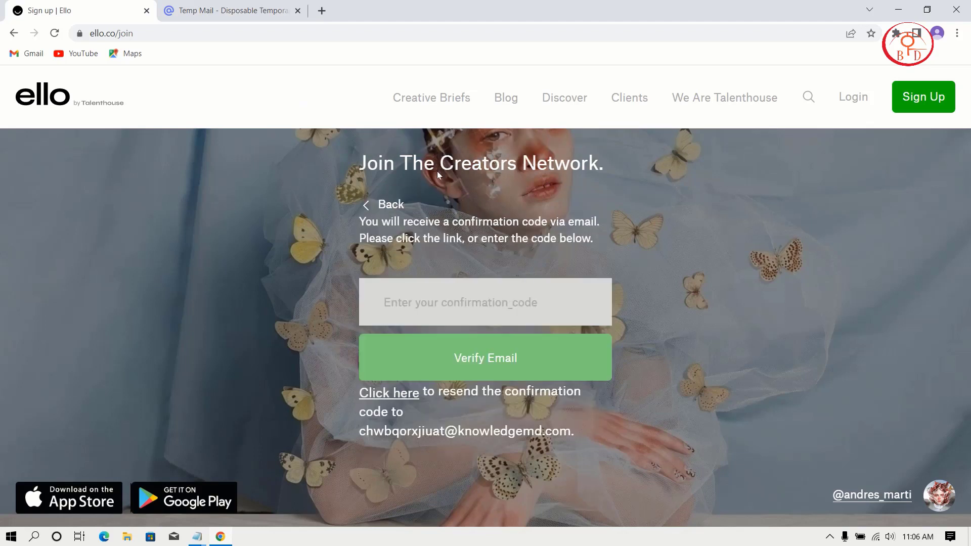
- Reload the Mail.tm inbox to check for Ello's confirmation code
click(451, 305)
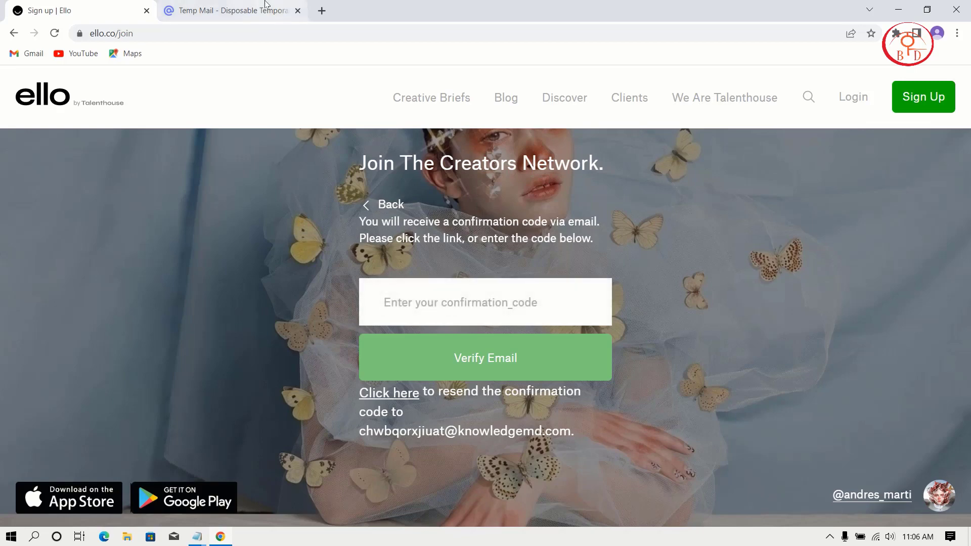
click(290, 4)
click(61, 35)
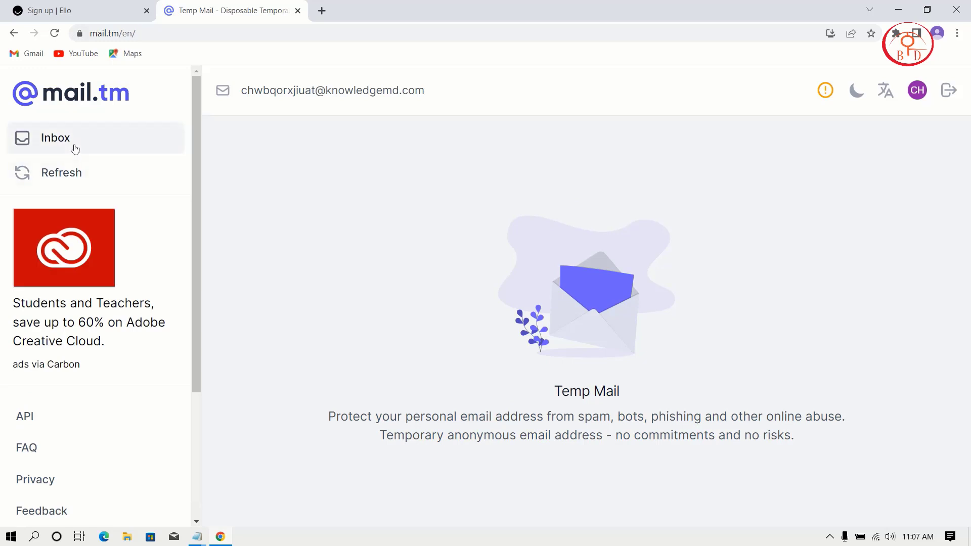
- Reload the inbox, open Ello's confirmation email and try its complete sign-up link
click(126, 10)
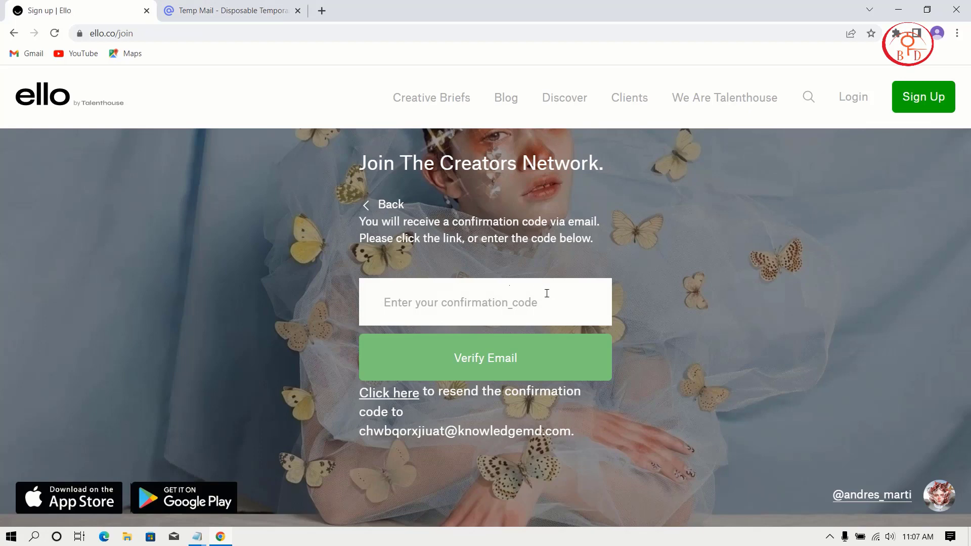
click(228, 4)
click(54, 33)
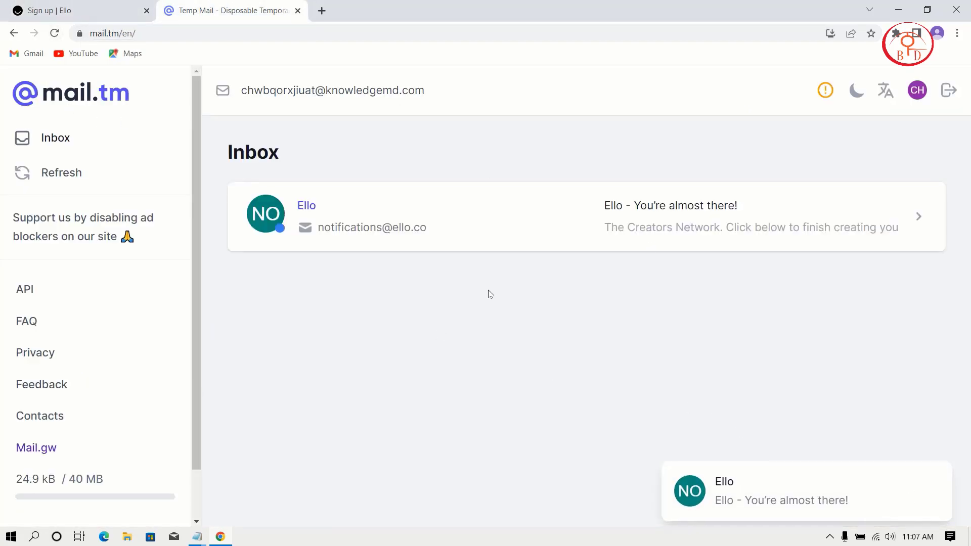
click(389, 231)
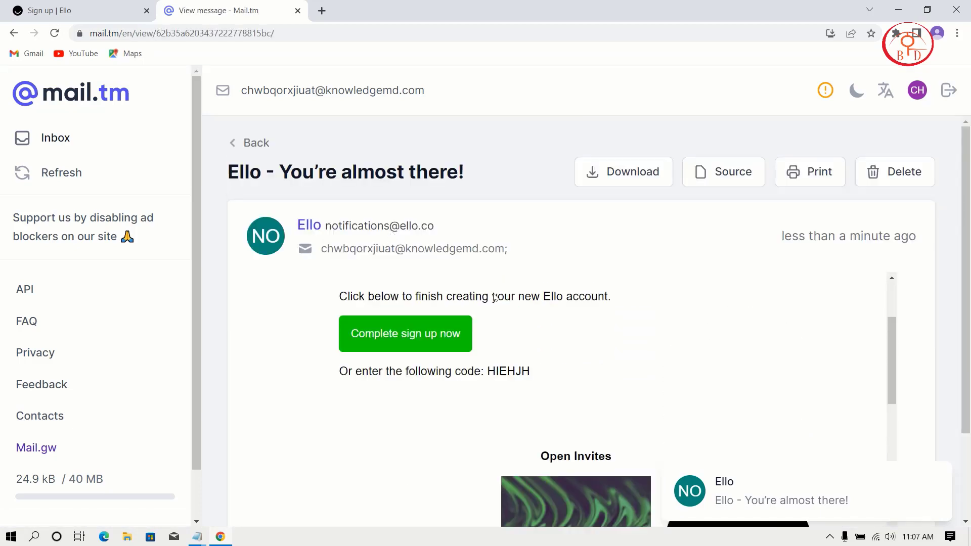
click(448, 459)
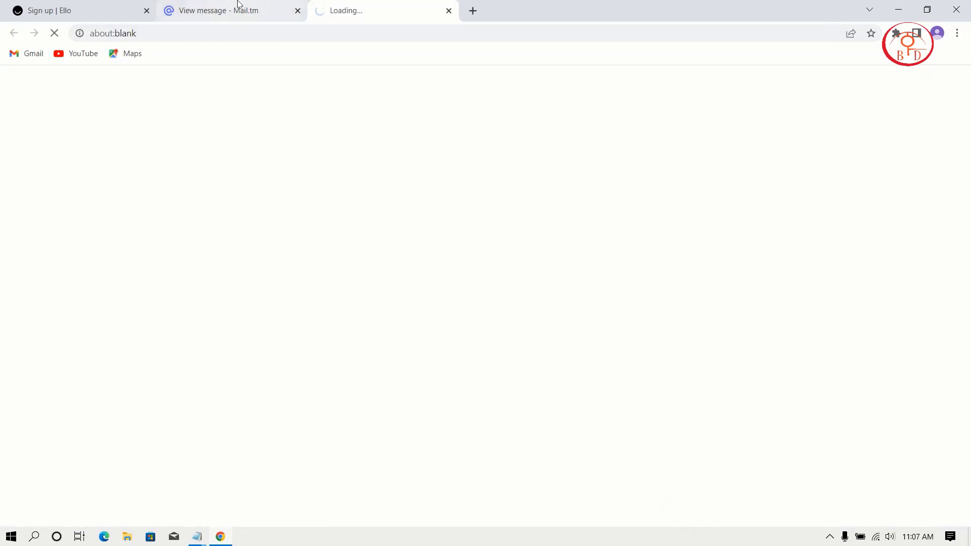
- Copy the confirmation code from the email and switch back to the Ello tab
click(238, 7)
scroll(504, 292, down, 5)
scroll(504, 292, up, 3)
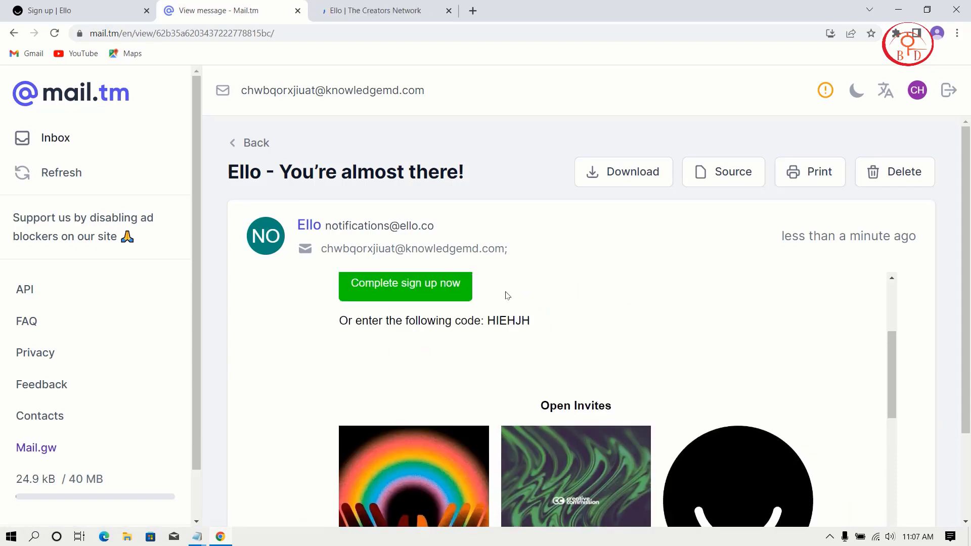
drag(537, 348, 490, 350)
right_click(494, 353)
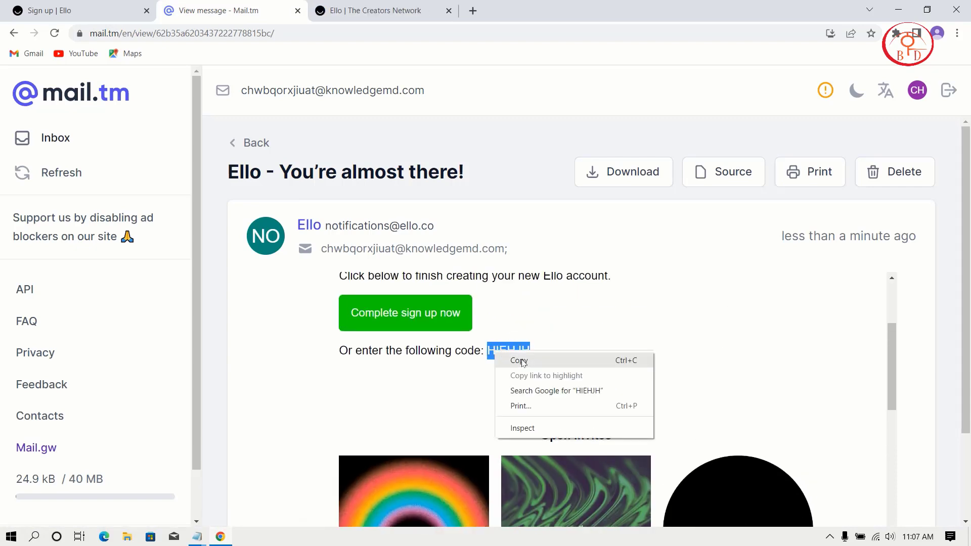
click(524, 363)
key(ctrl+1)
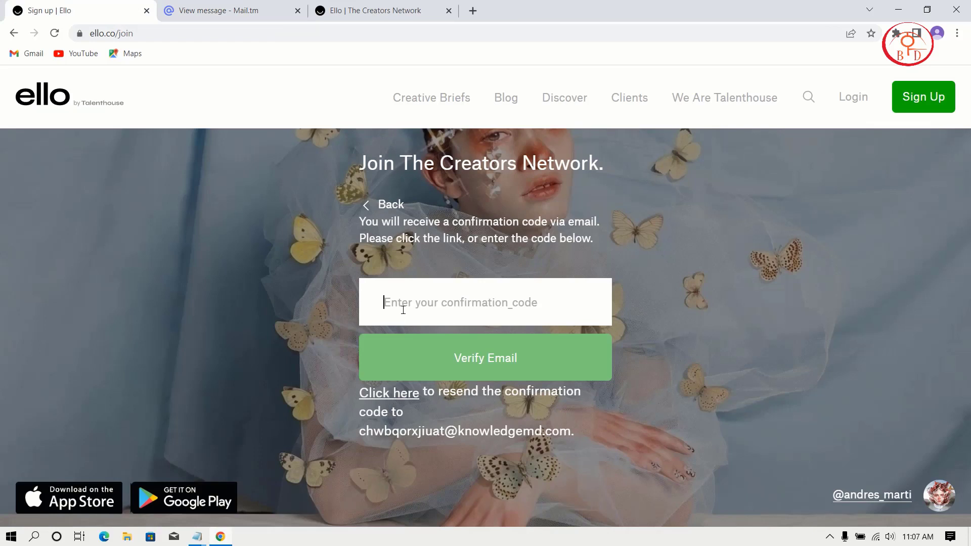
key(ctrl+v)
click(547, 350)
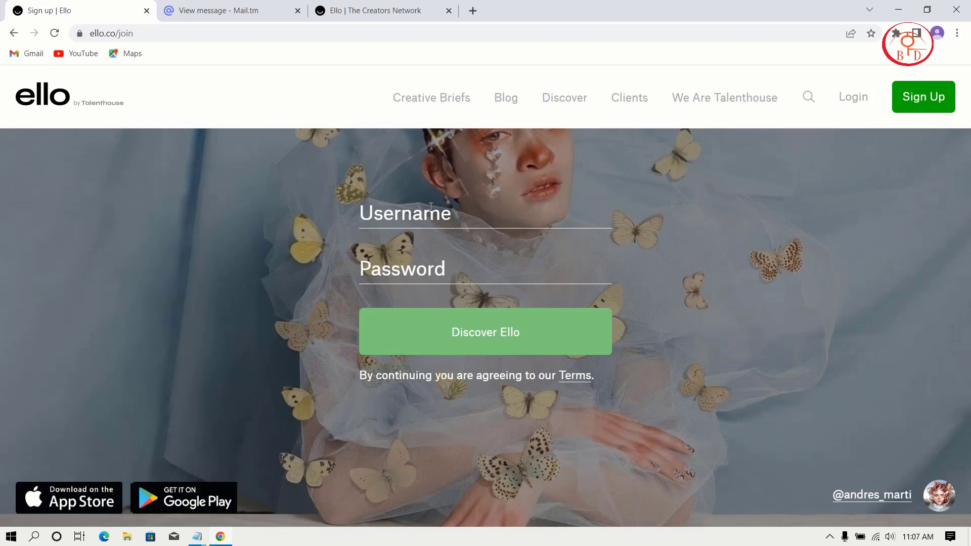
click(430, 206)
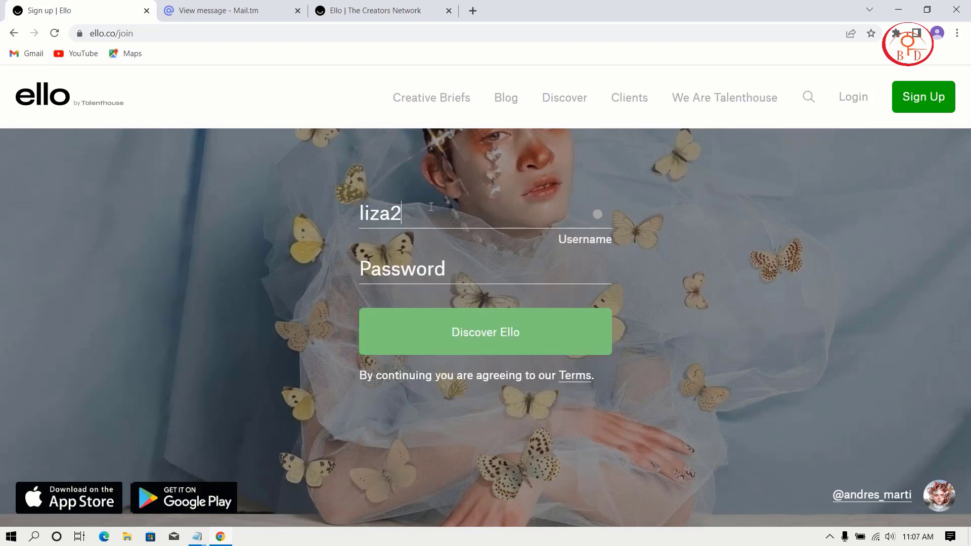
- Enter the account password, submit, and pass the reCAPTCHA to reach onboarding
click(424, 272)
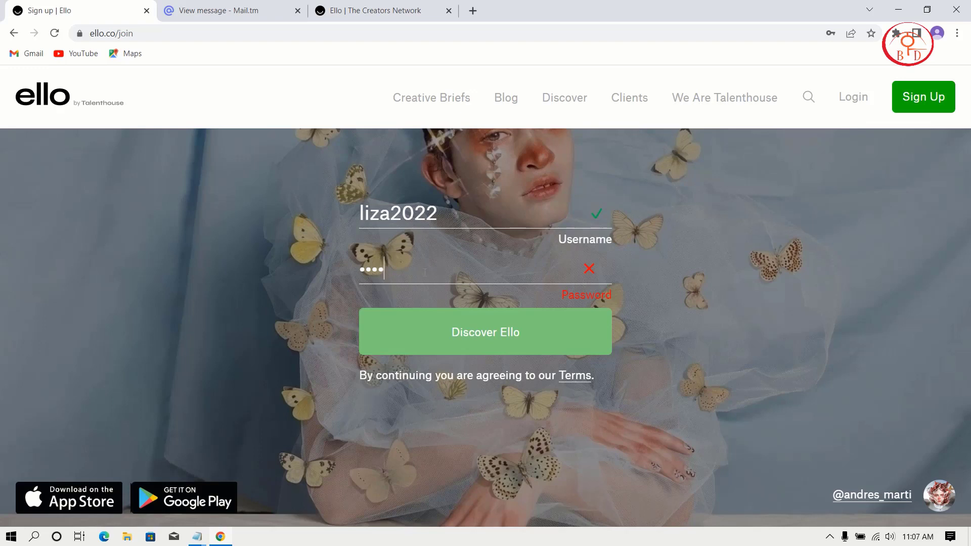
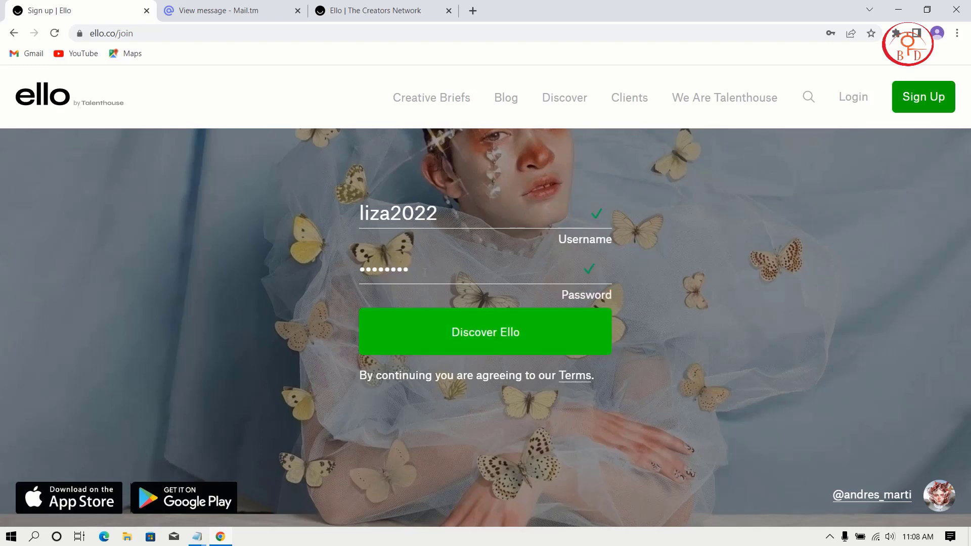
click(523, 343)
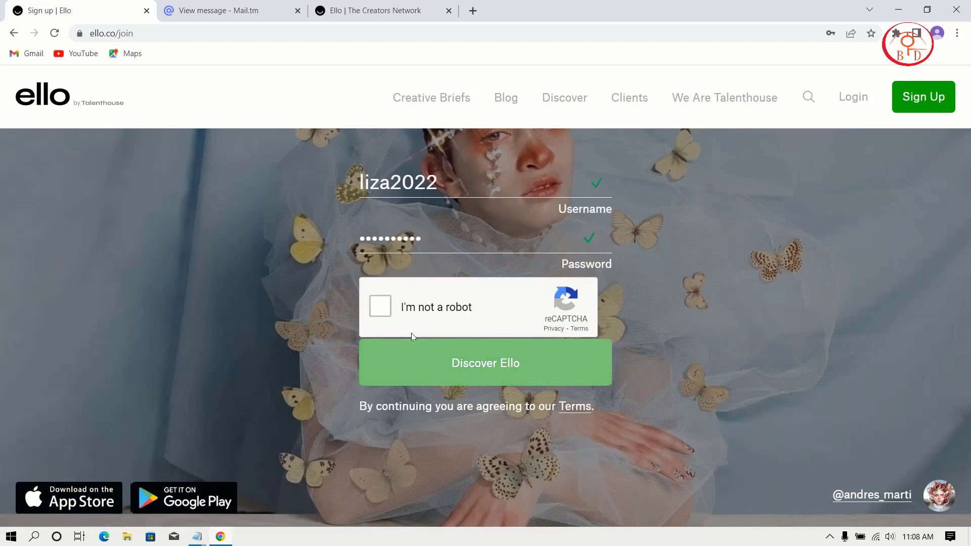
click(380, 307)
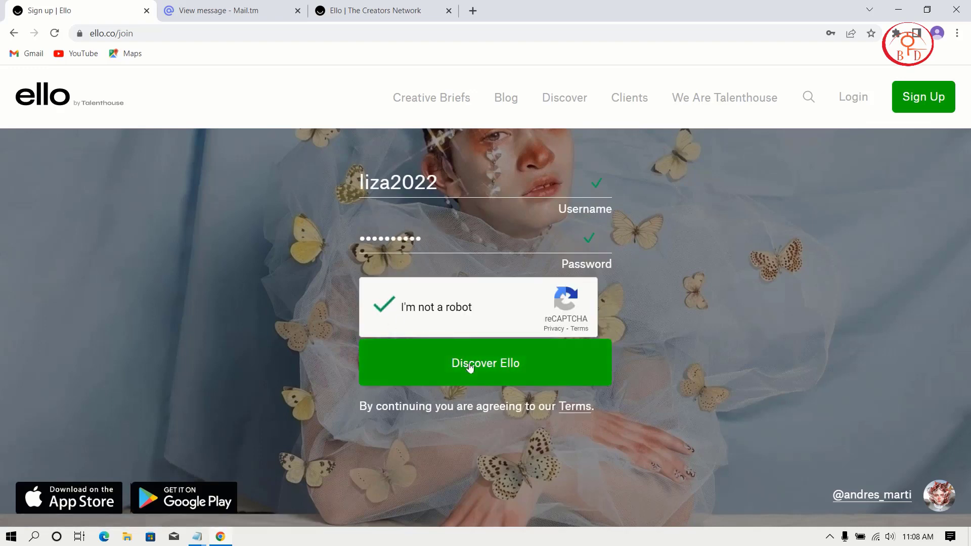
click(493, 371)
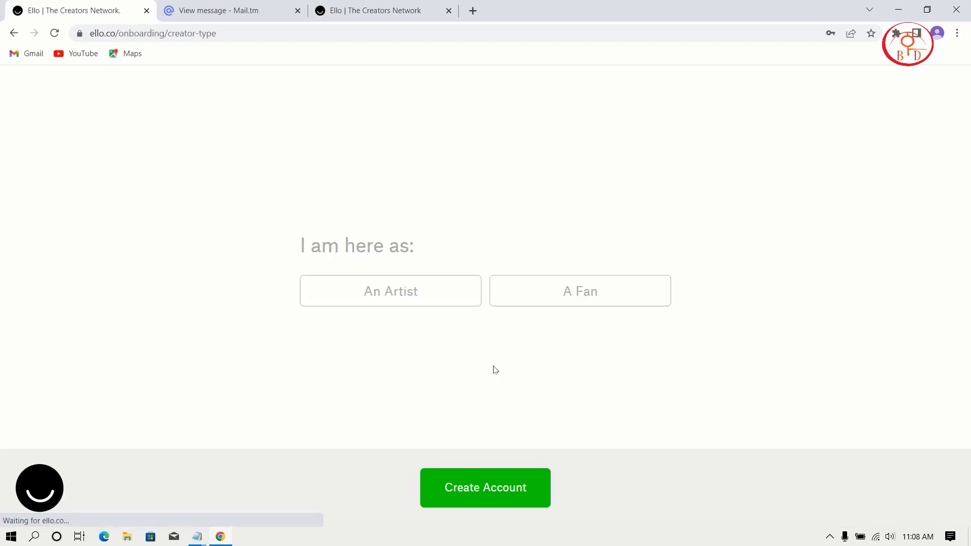
- Join as an artist who makes Art and Writing
click(387, 291)
click(390, 280)
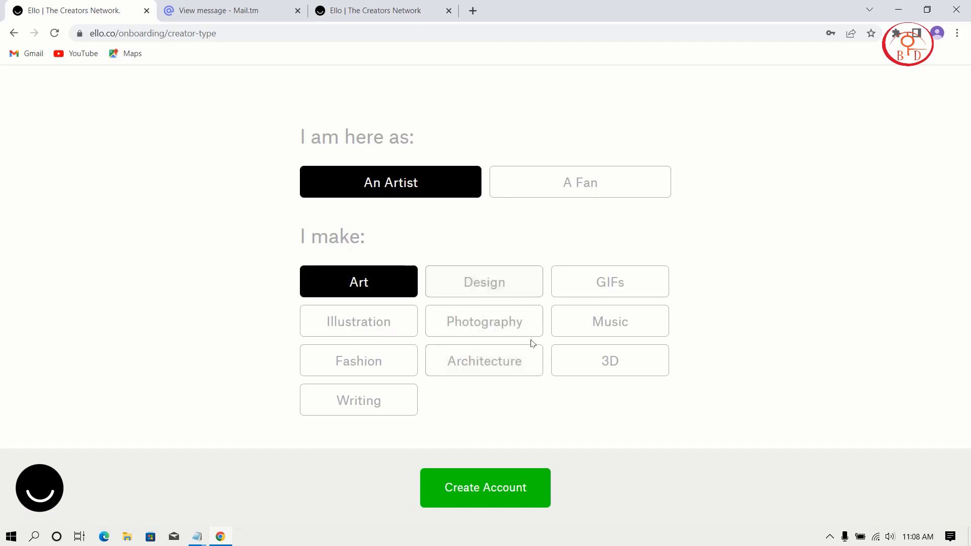
click(411, 397)
click(486, 480)
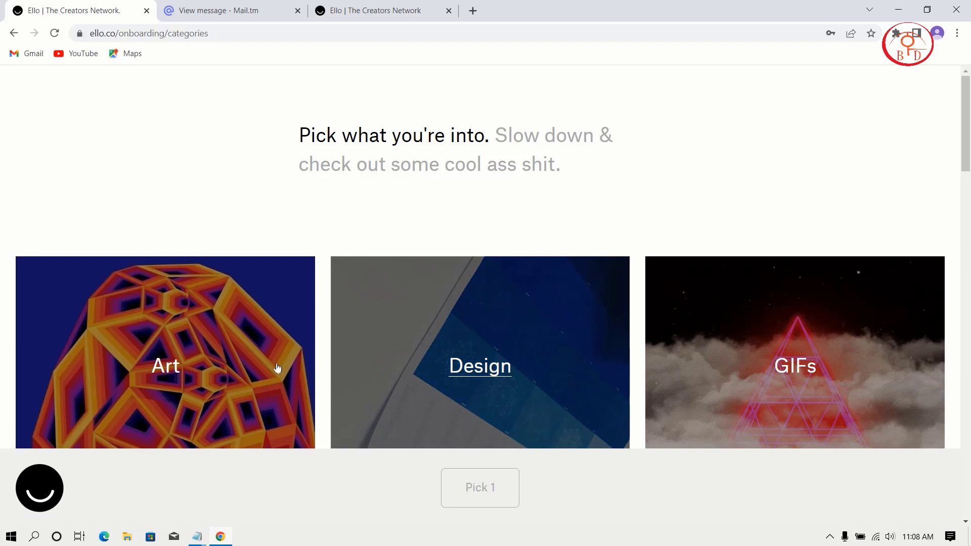
- Pick Design, Cannabis and Street as interest categories
click(450, 364)
scroll(636, 367, down, 5)
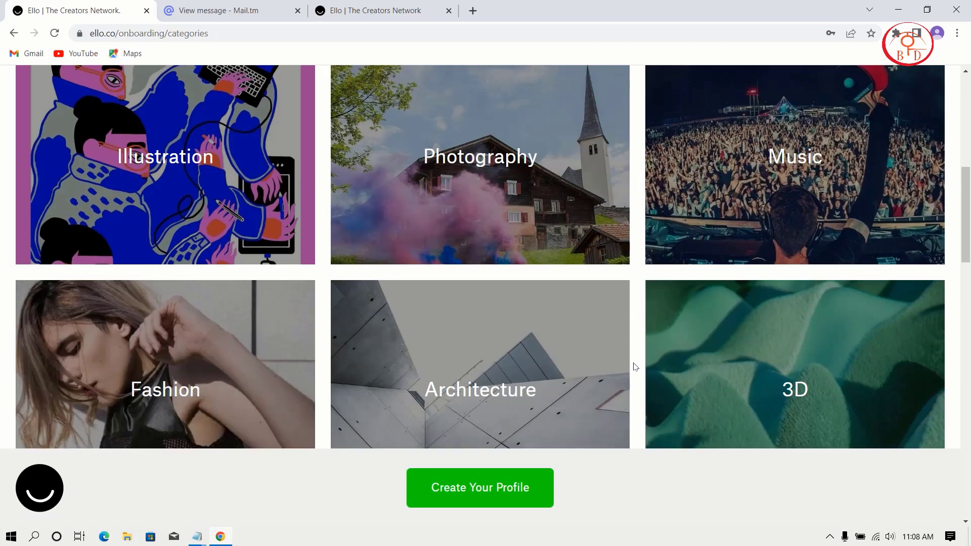
scroll(635, 367, down, 3)
scroll(631, 366, down, 5)
scroll(557, 369, up, 7)
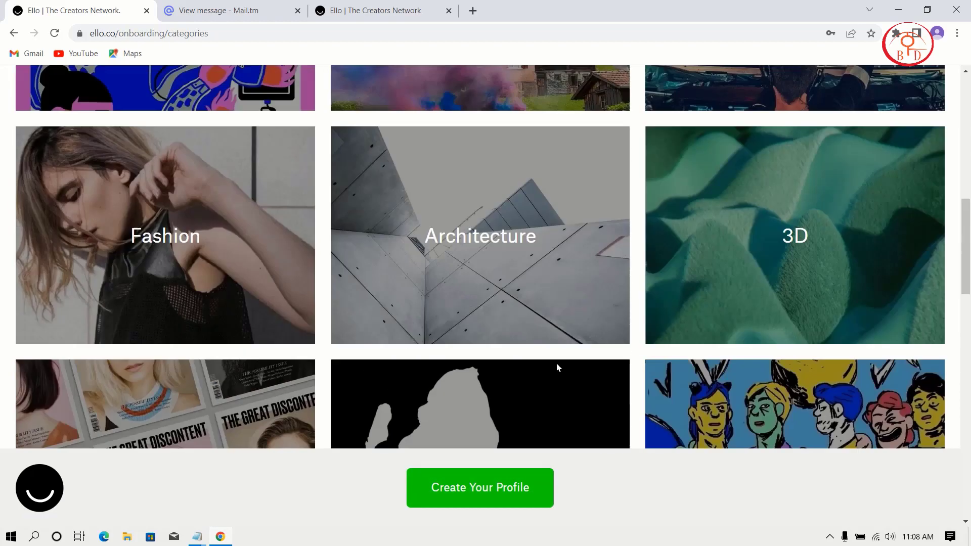
scroll(202, 360, down, 14)
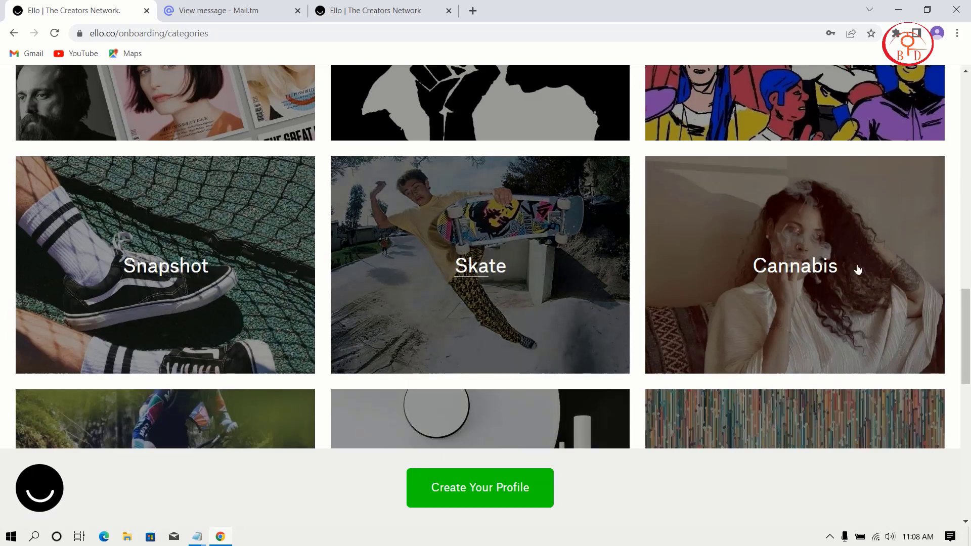
click(751, 298)
scroll(752, 298, down, 6)
click(751, 298)
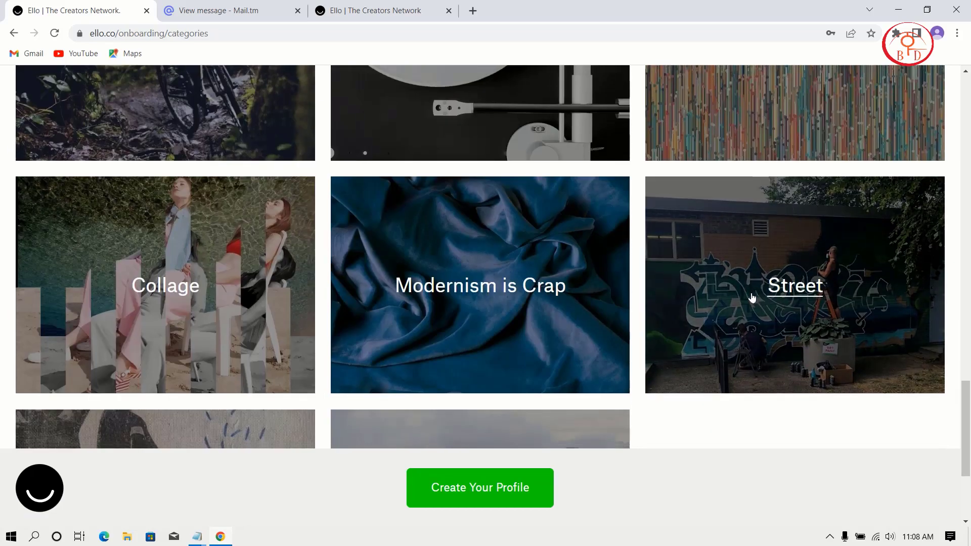
- Review the selected categories and proceed to the profile setup page
scroll(748, 283, down, 3)
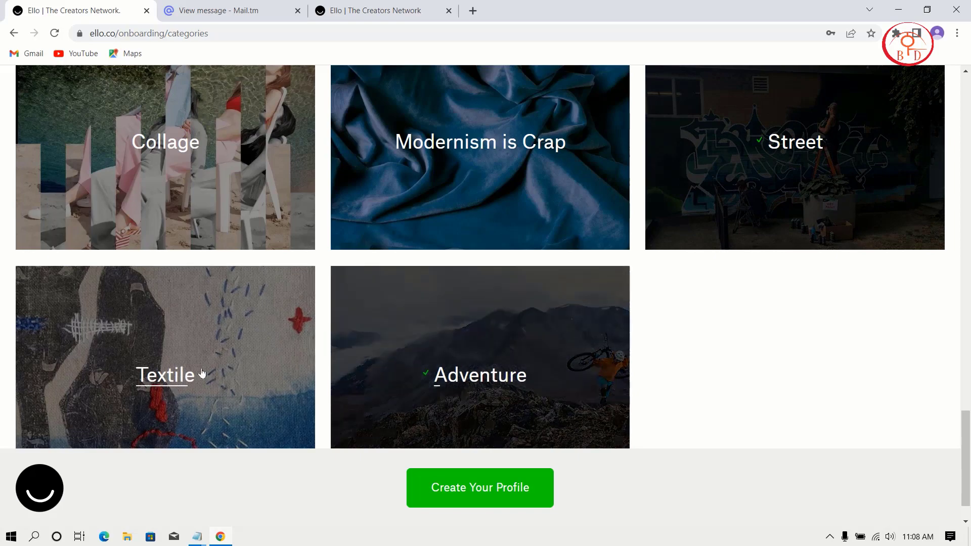
scroll(273, 350, up, 5)
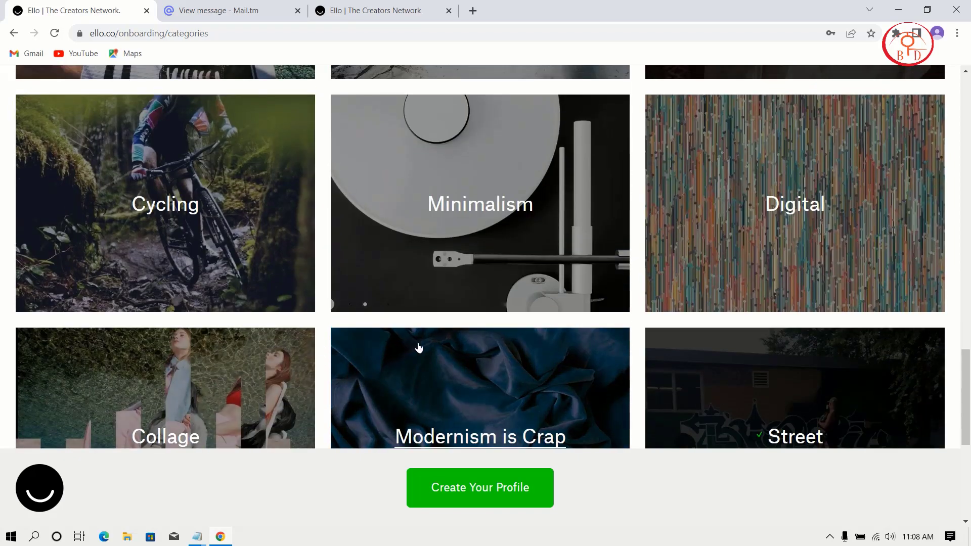
scroll(418, 347, up, 4)
scroll(418, 347, up, 6)
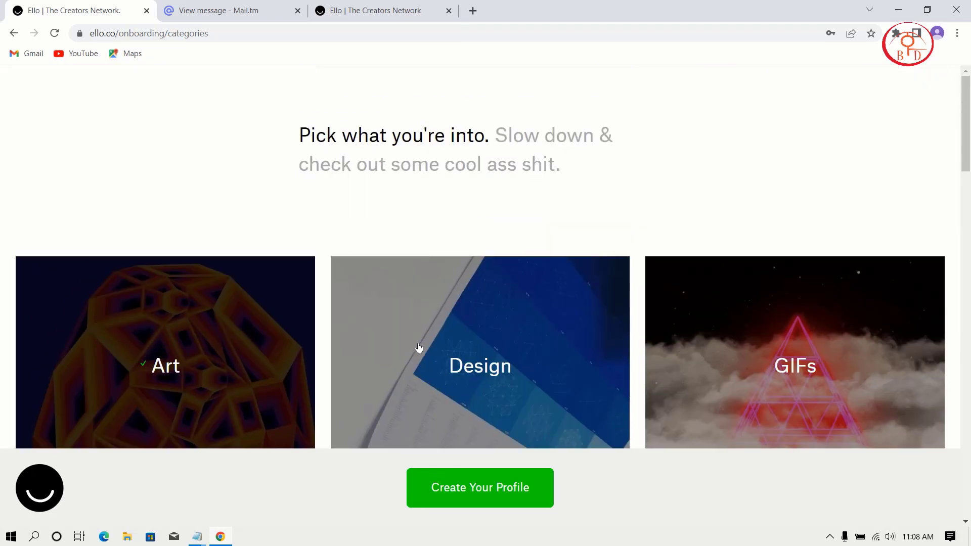
scroll(418, 347, down, 10)
scroll(418, 347, up, 7)
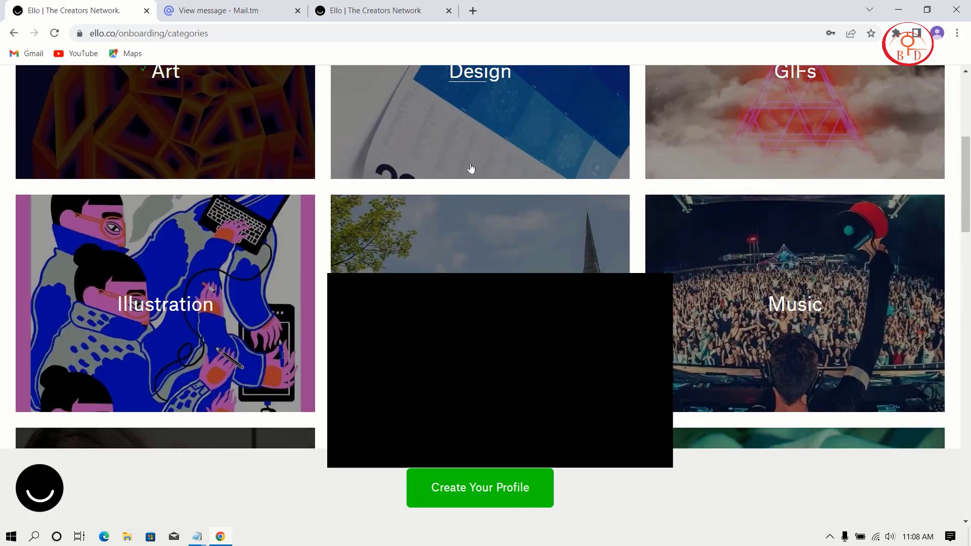
scroll(580, 294, down, 3)
scroll(579, 294, down, 10)
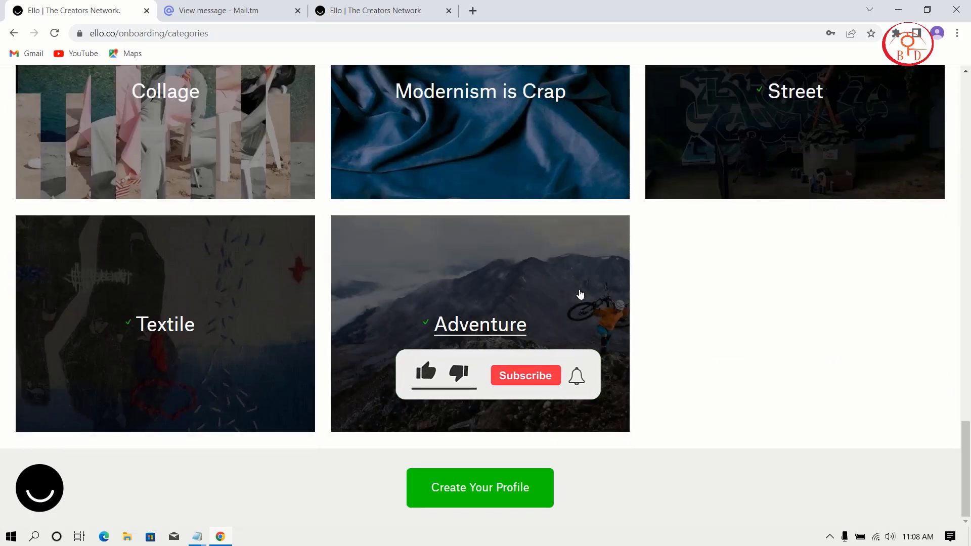
scroll(580, 294, up, 5)
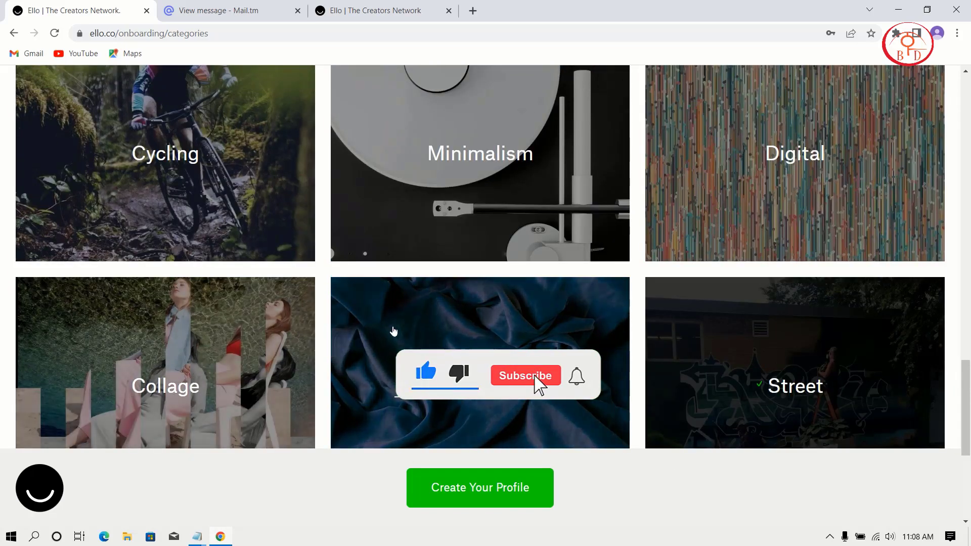
scroll(340, 329, up, 3)
click(477, 488)
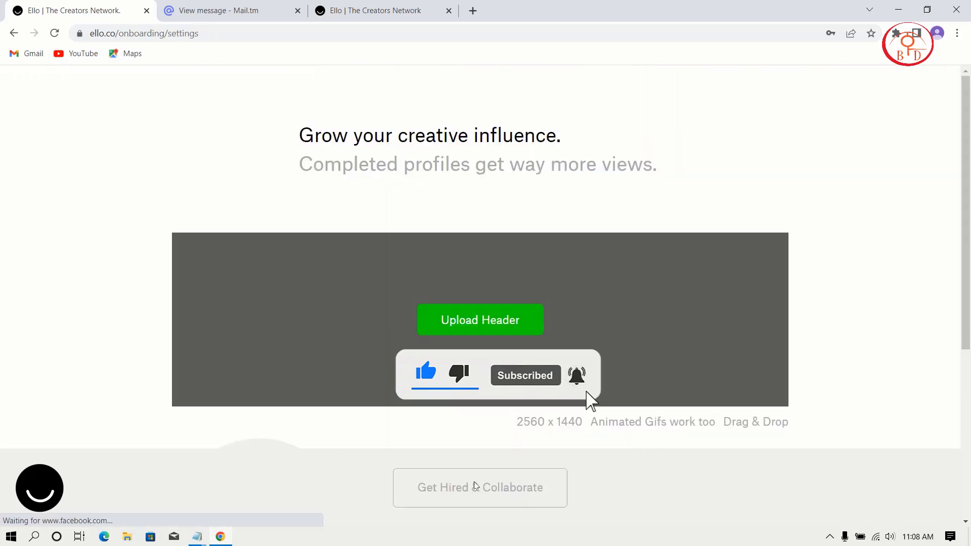
- Upload '000 (1)' from Downloads as the profile header after the 'shopping' file fails
click(477, 323)
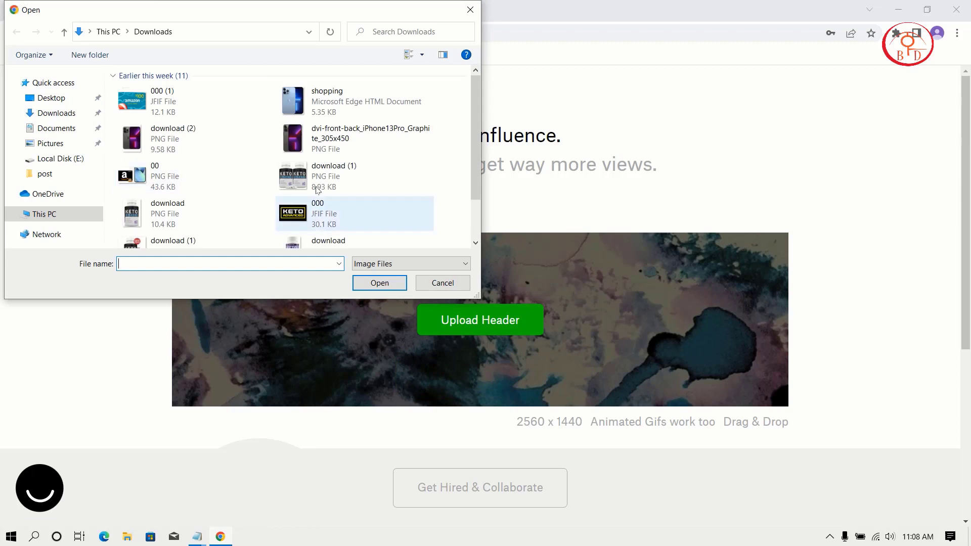
click(350, 96)
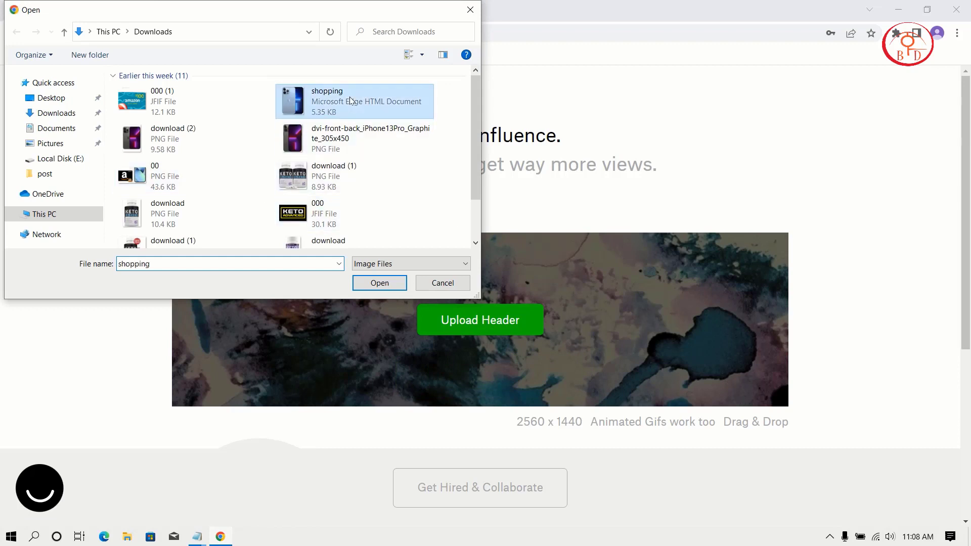
click(395, 283)
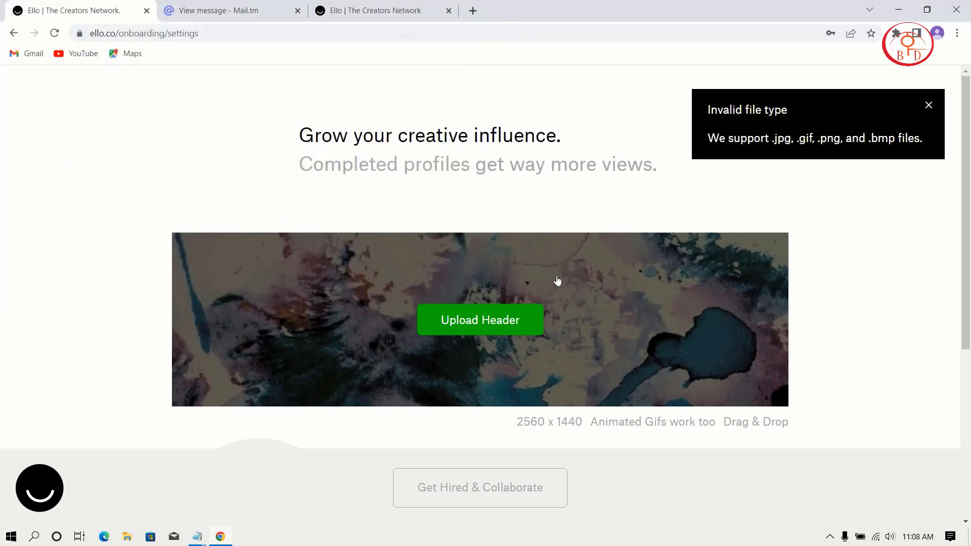
click(477, 315)
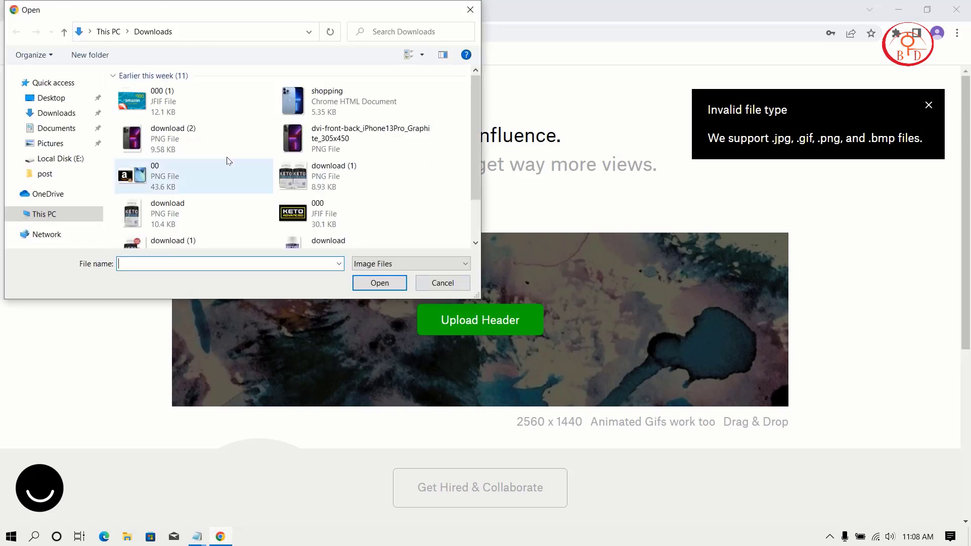
scroll(231, 164, down, 1)
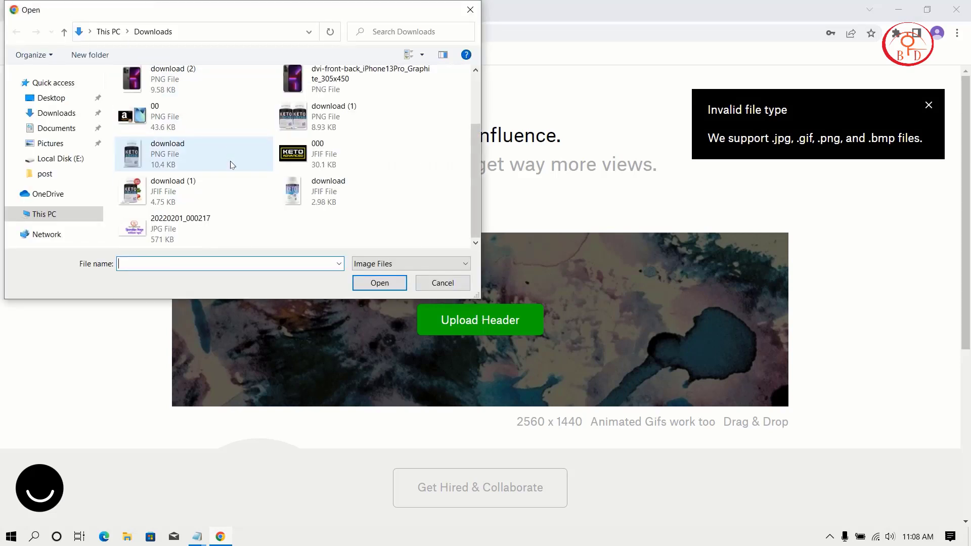
scroll(231, 165, up, 1)
click(212, 100)
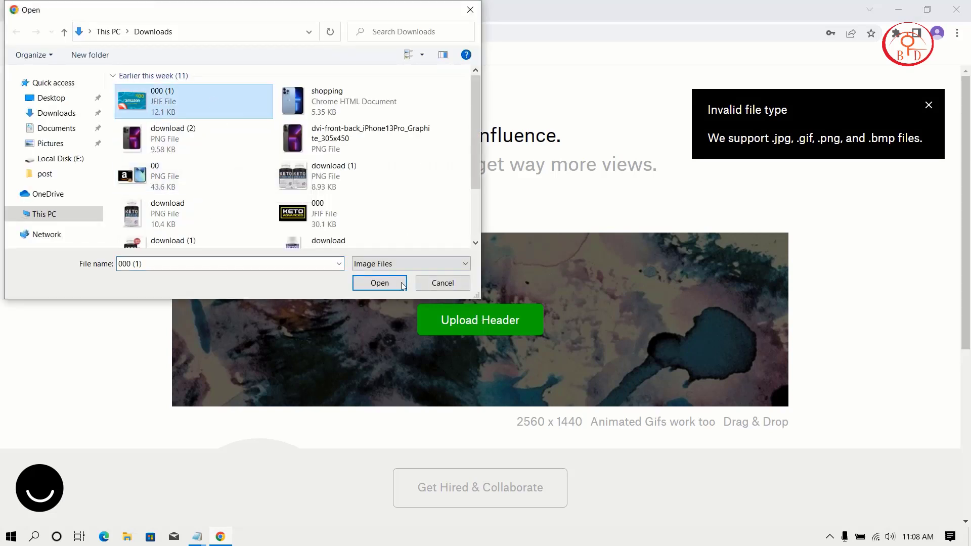
click(389, 284)
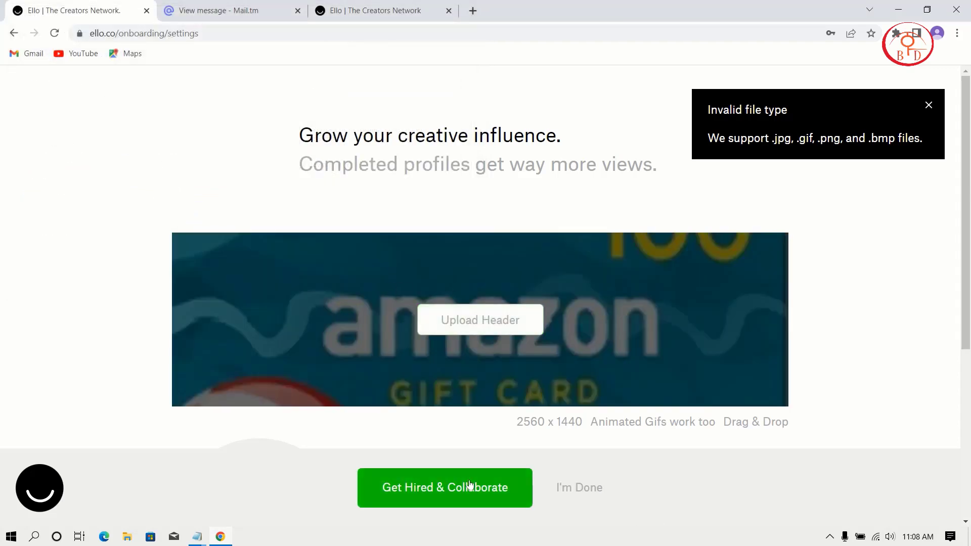
click(469, 486)
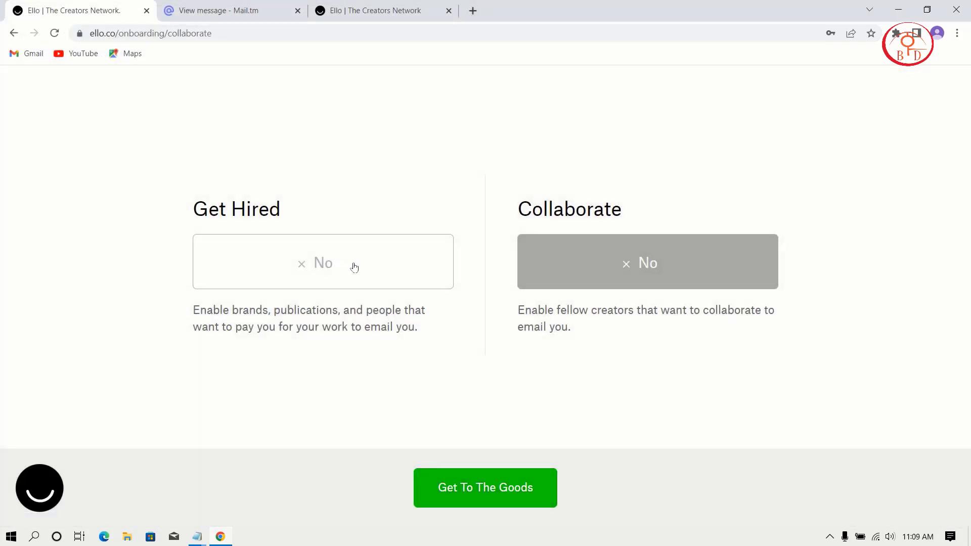
- Set both Get Hired and Collaborate to Yes and finish onboarding
click(353, 268)
click(568, 270)
click(494, 486)
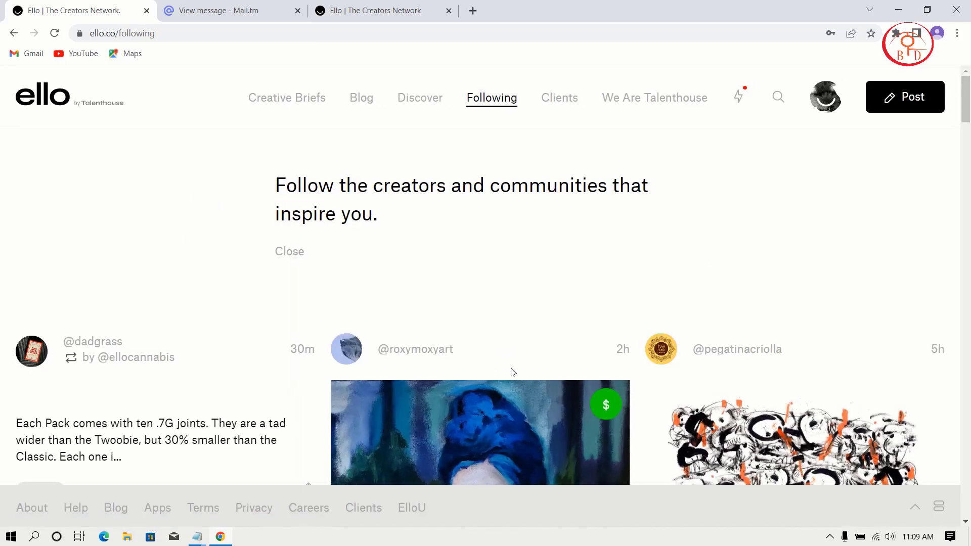
- Start a new post from the feed header
scroll(511, 372, down, 8)
scroll(511, 364, up, 4)
scroll(513, 363, up, 4)
click(882, 101)
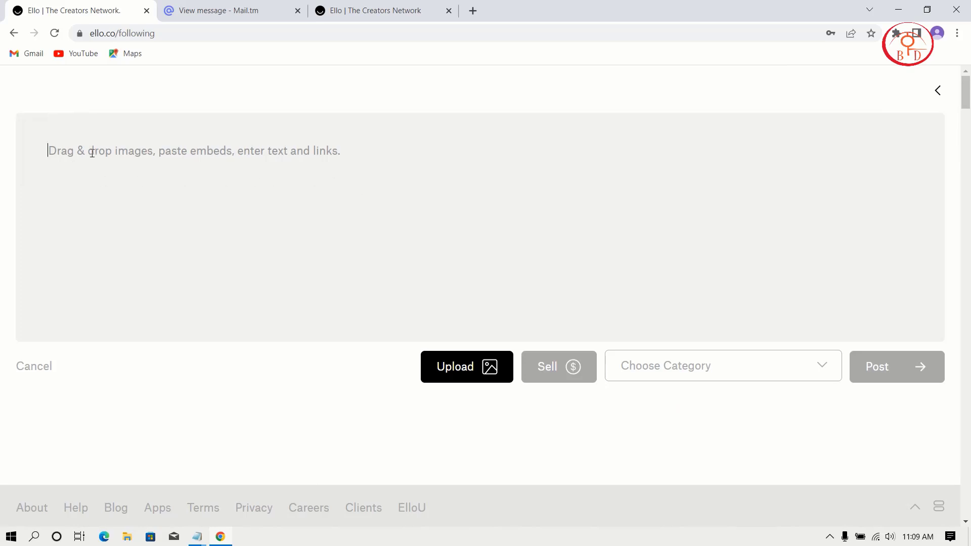
click(472, 10)
- Go to the CPAFULL site and filter offers by the country United States
text(c)
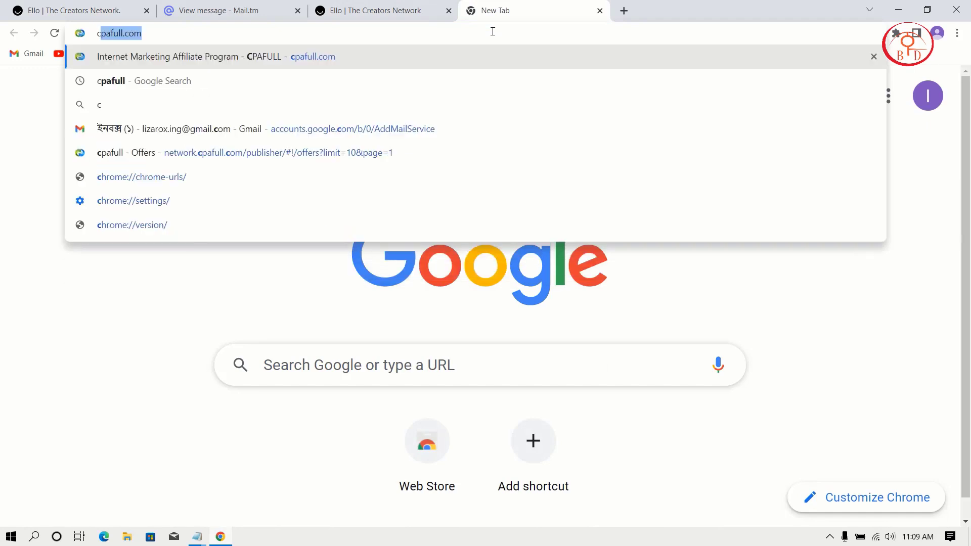
key(Return)
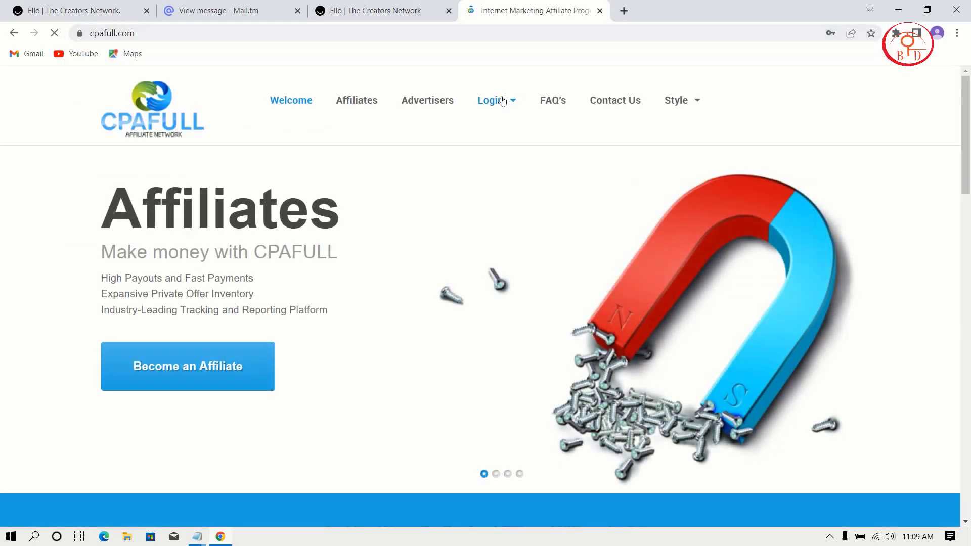
click(500, 99)
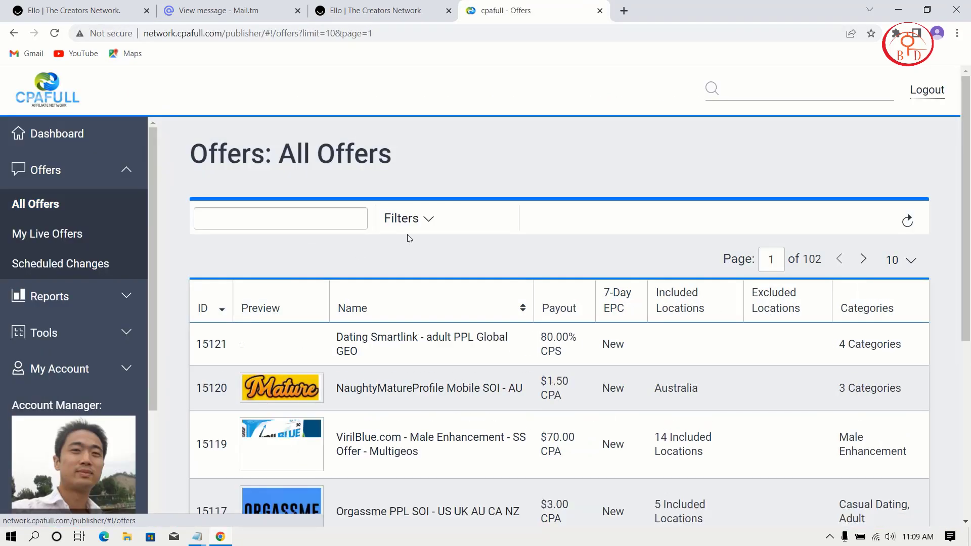
click(401, 218)
click(264, 378)
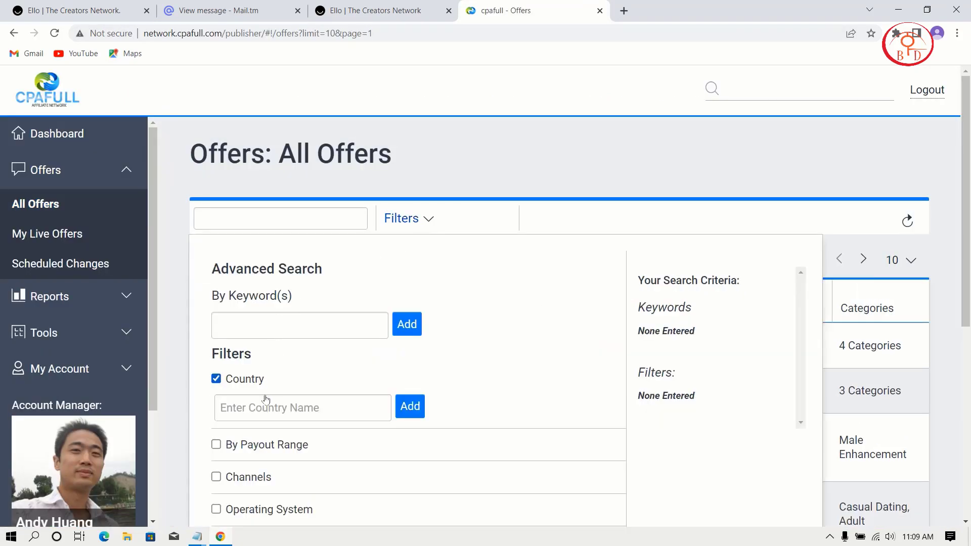
click(276, 407)
text(un)
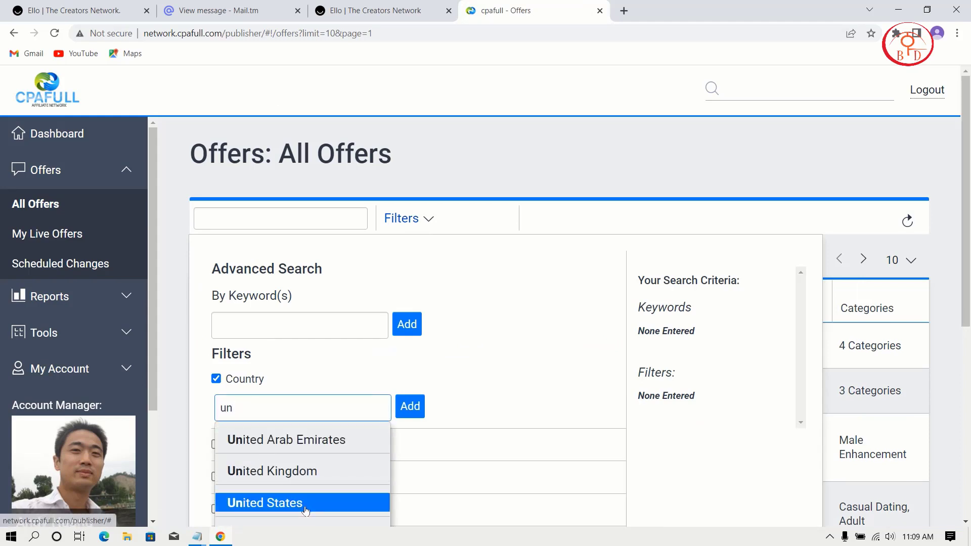
click(305, 503)
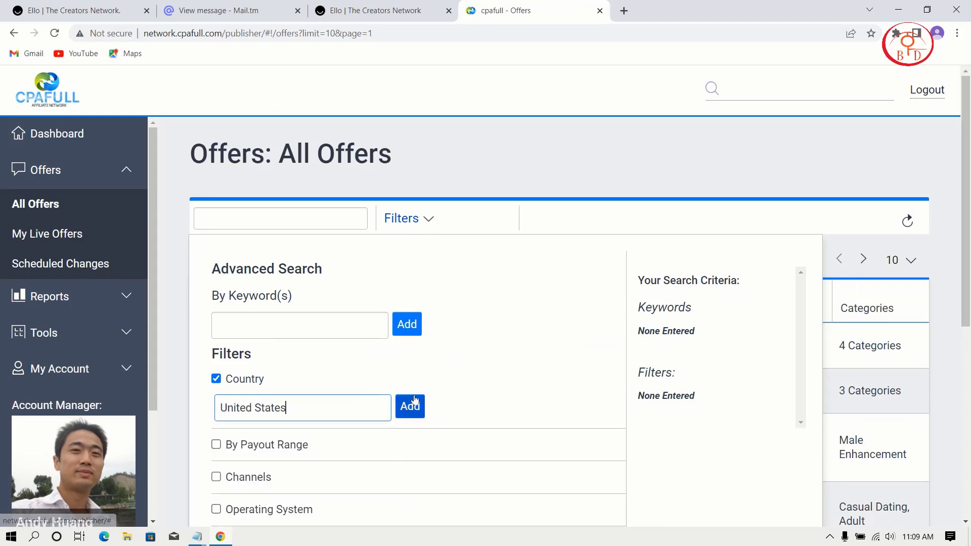
click(412, 407)
- Add Health and Beauty as the category filter and apply the search
scroll(377, 382, down, 5)
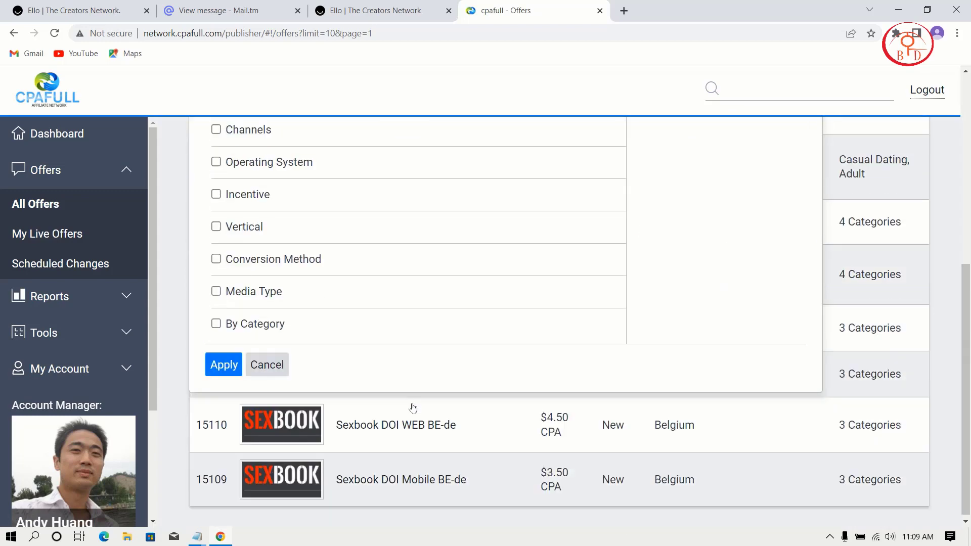
click(276, 320)
click(293, 347)
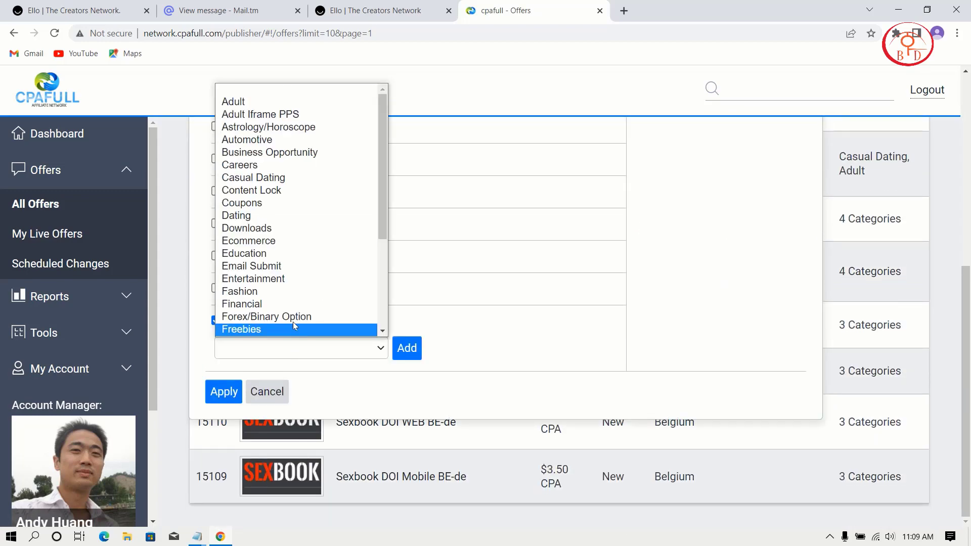
scroll(293, 323, down, 3)
click(287, 203)
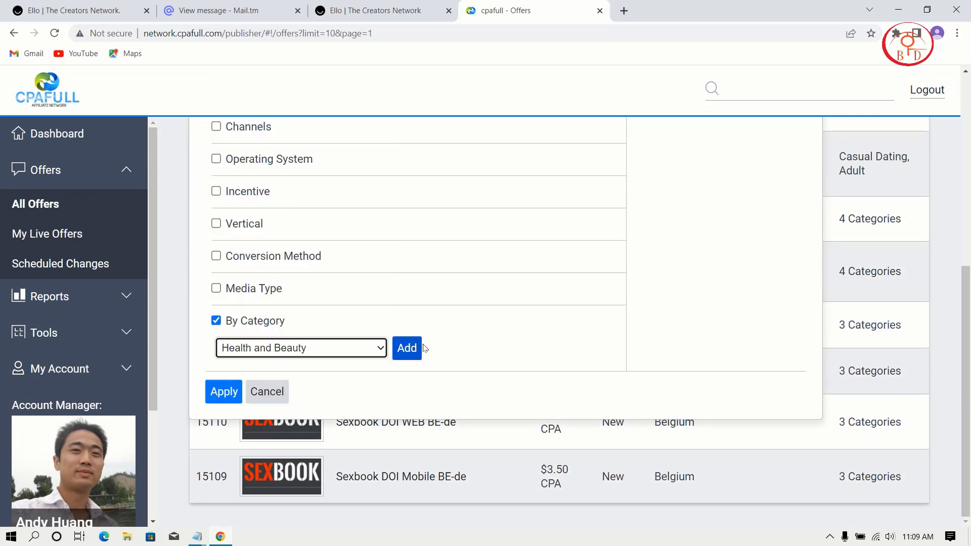
click(239, 384)
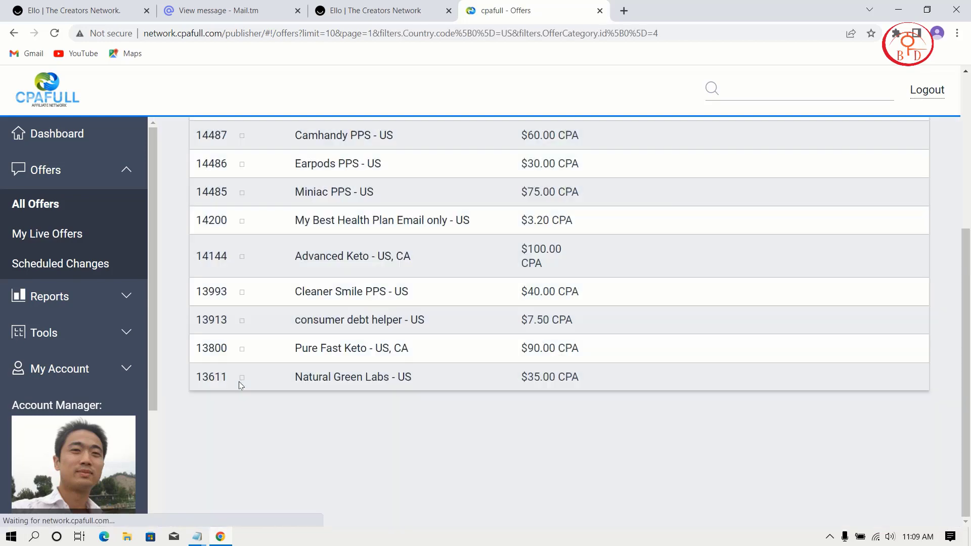
- Open the Advanced Keto – US, CA offer and copy its name
scroll(429, 354, up, 3)
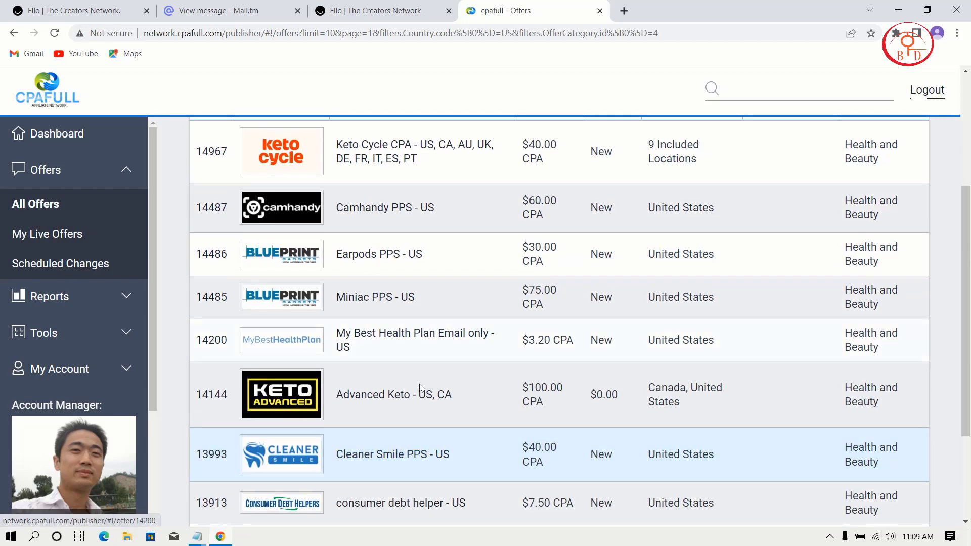
click(396, 395)
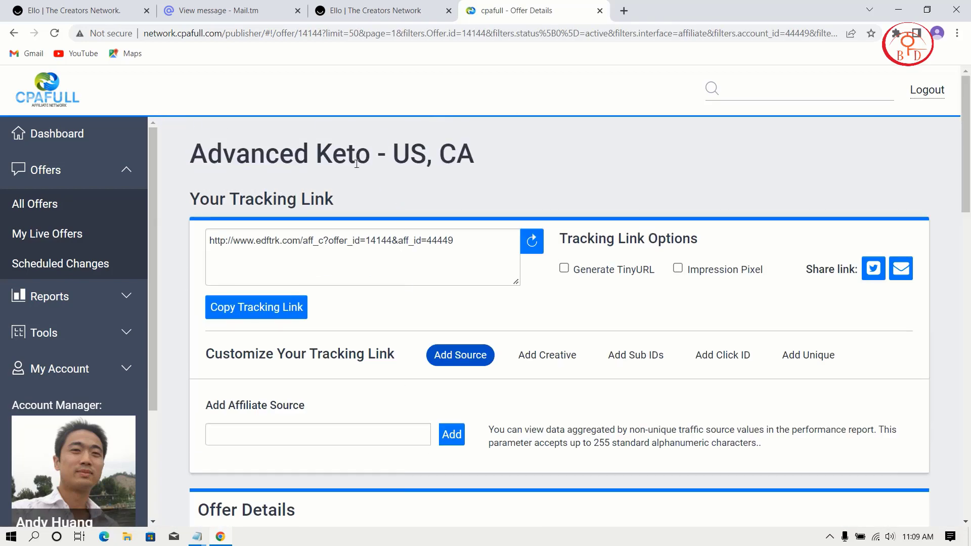
drag(357, 163, 185, 153)
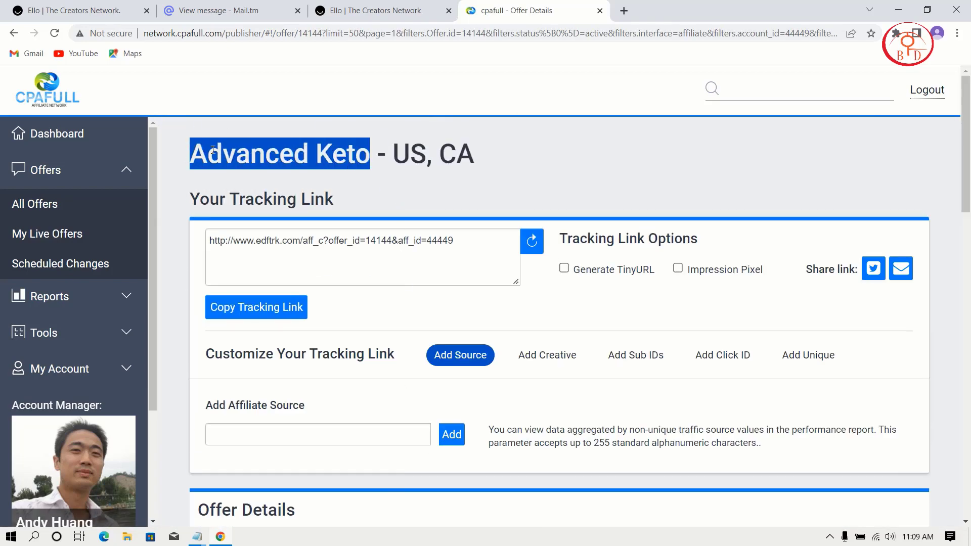
right_click(215, 152)
click(249, 158)
click(227, 10)
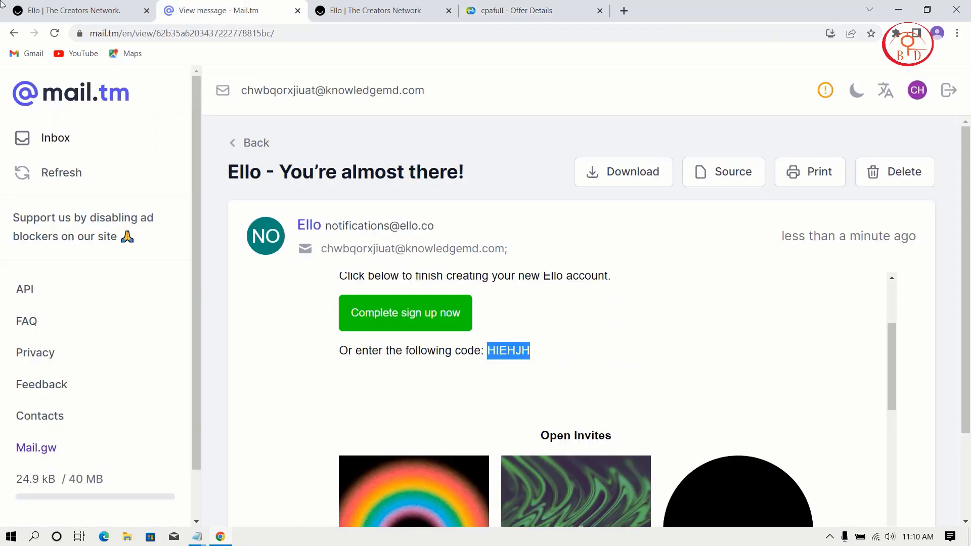
- Paste 'Advanced Keto' as the first line of the empty Ello post
click(71, 9)
click(373, 6)
click(81, 8)
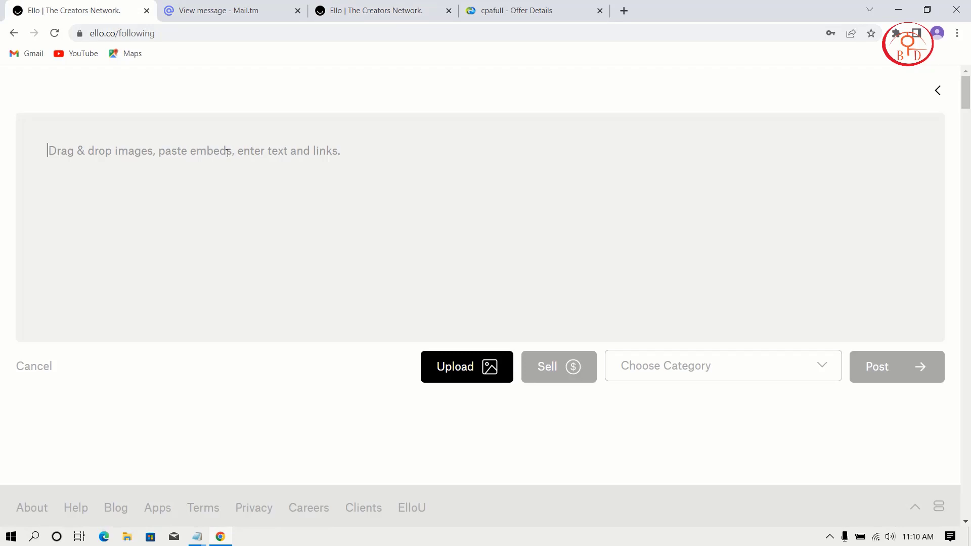
key(ctrl+v)
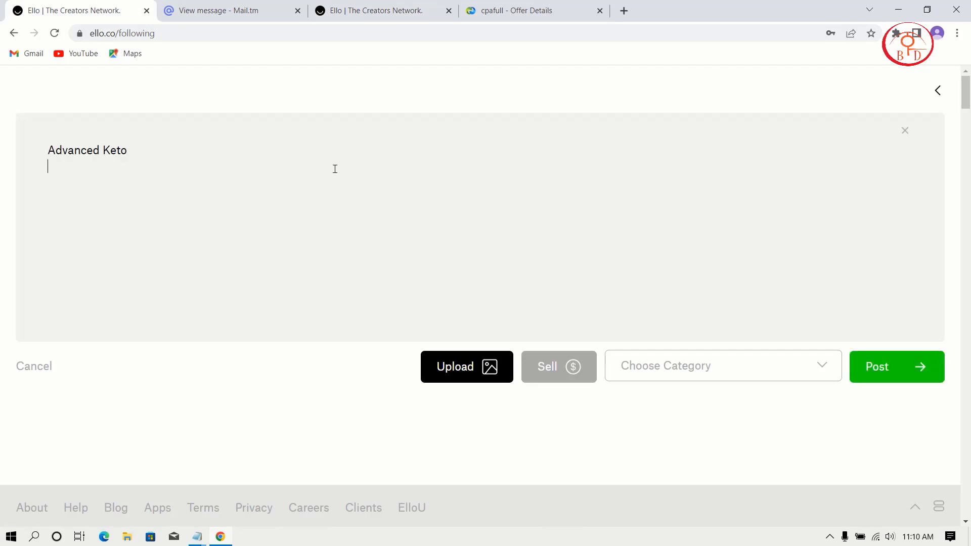
- Google Advanced Keto and paste the product description snippet under the title
click(624, 11)
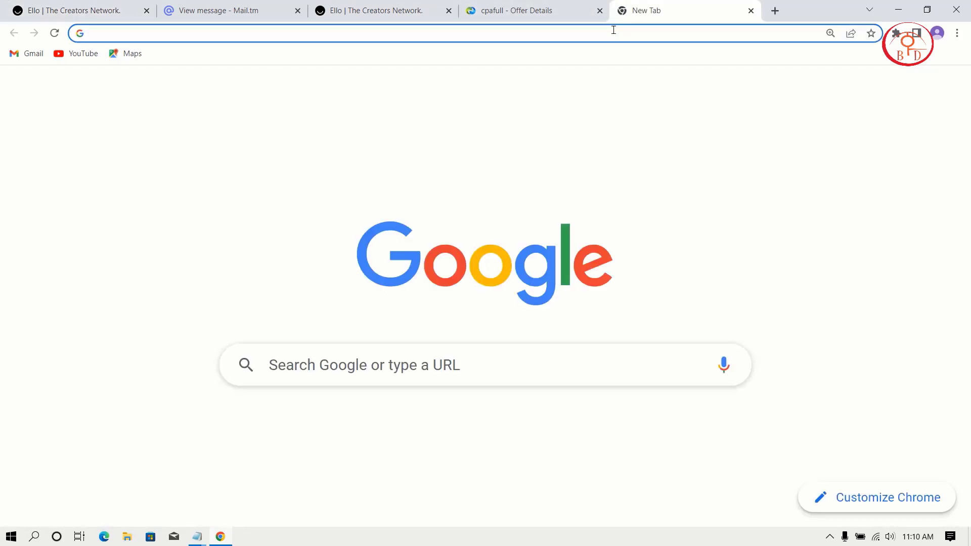
click(613, 30)
key(ctrl+v)
key(Return)
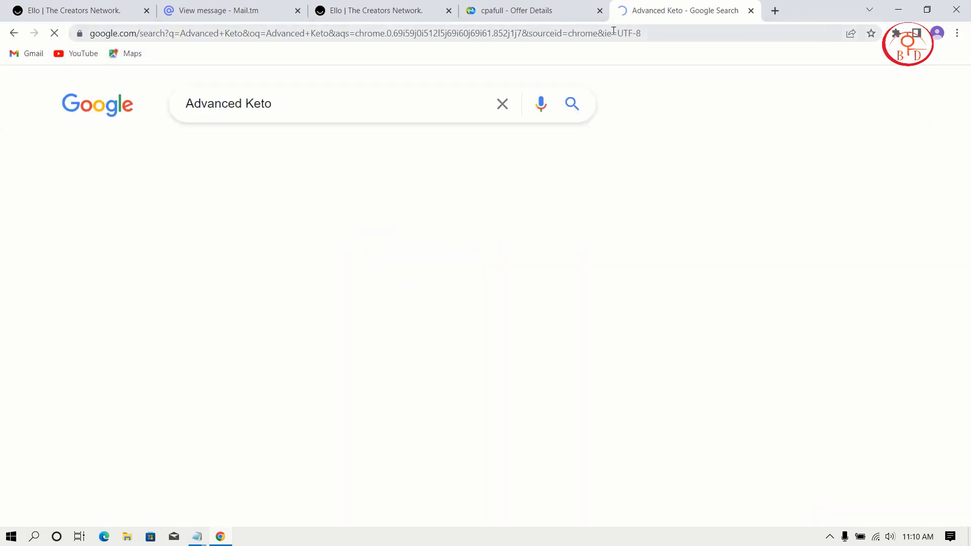
drag(441, 306, 66, 247)
right_click(98, 241)
click(116, 251)
key(ctrl+1)
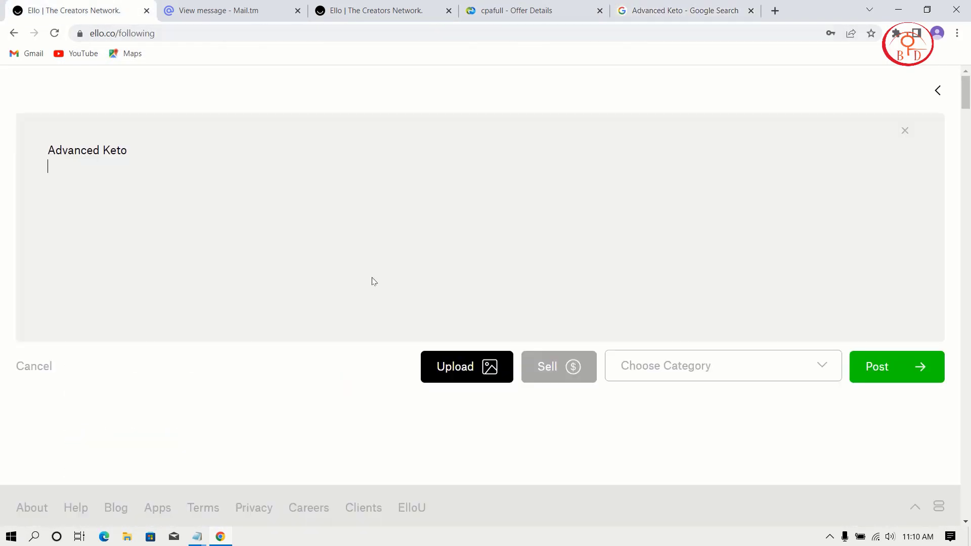
key(ctrl+v)
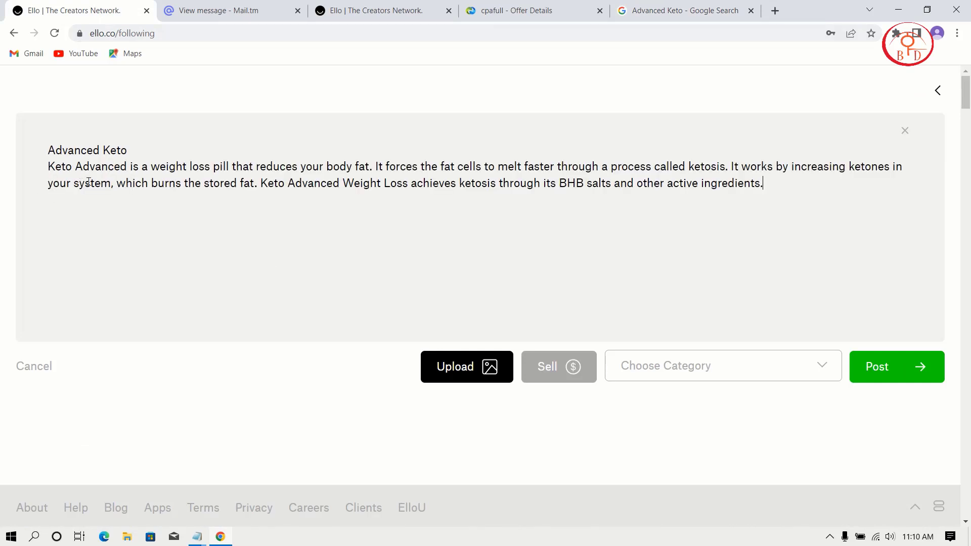
- Upload the 'download' Keto 1500 bottle image to the post
click(452, 360)
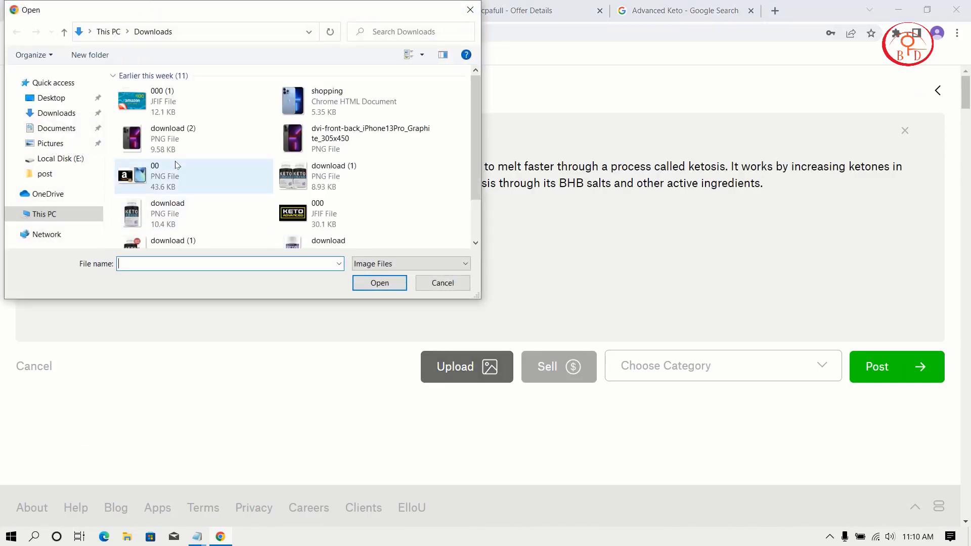
click(198, 214)
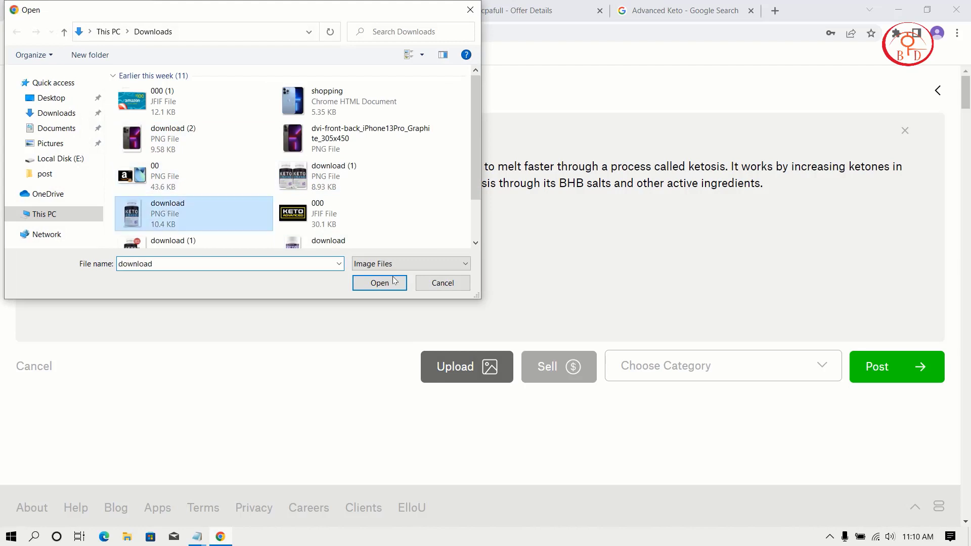
click(379, 282)
scroll(563, 400, down, 5)
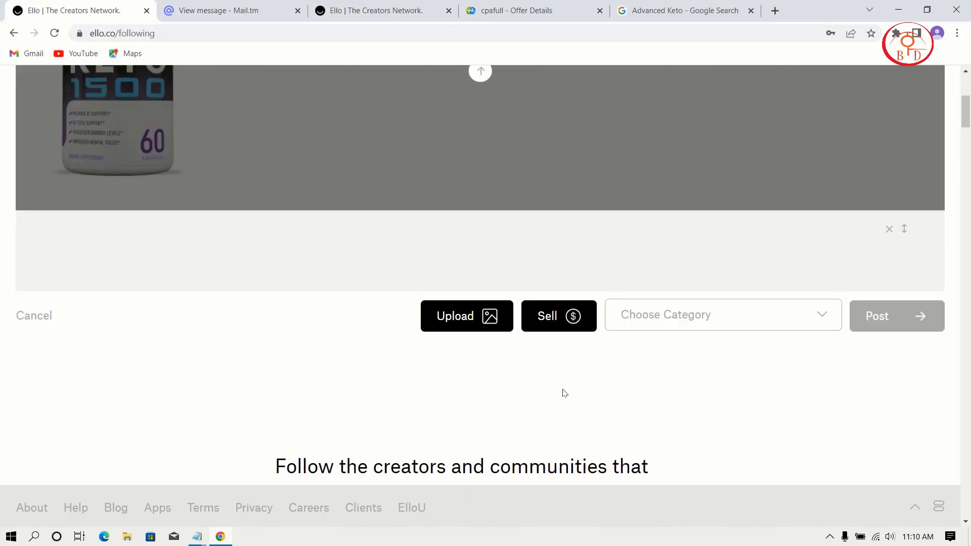
- Upload the 'download (1)' two-bottle Keto image as the second picture
click(495, 321)
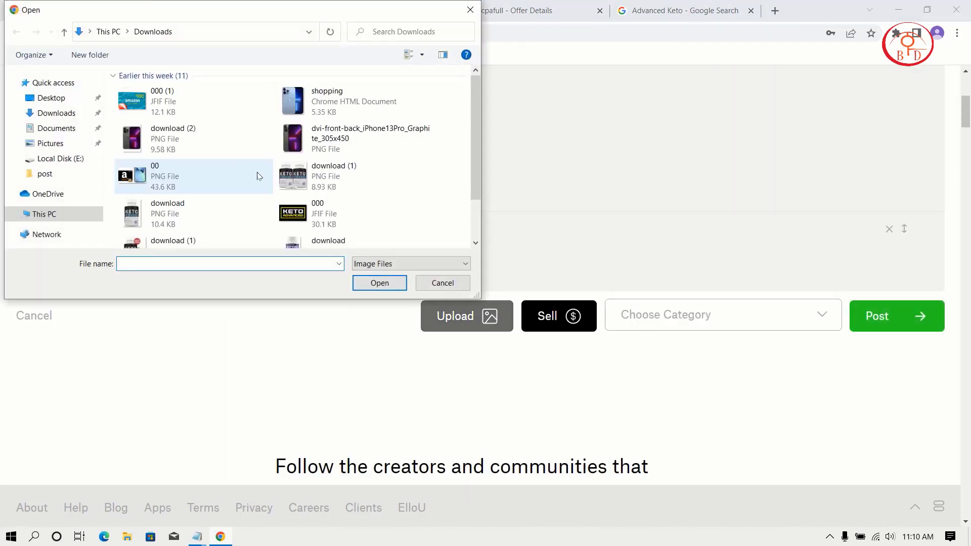
click(207, 213)
click(334, 176)
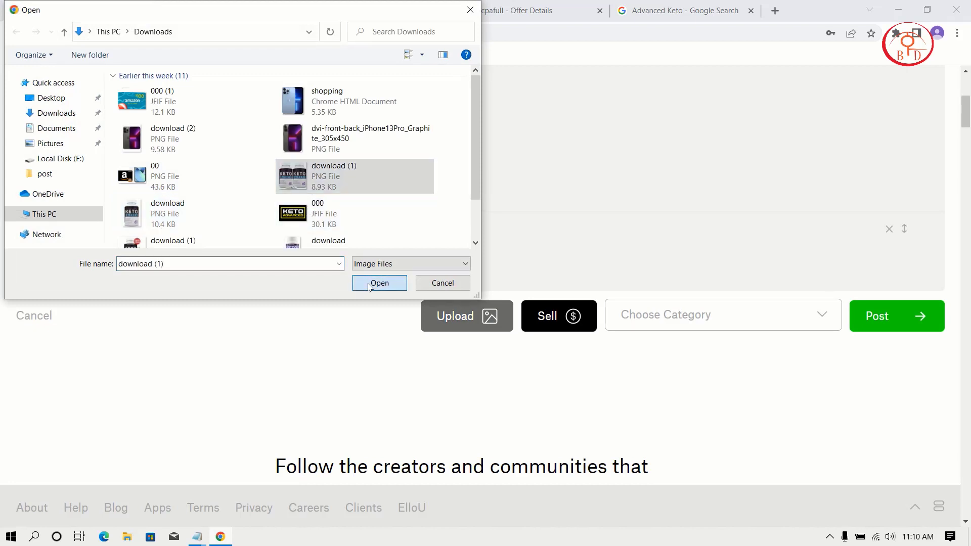
click(379, 283)
scroll(368, 287, down, 8)
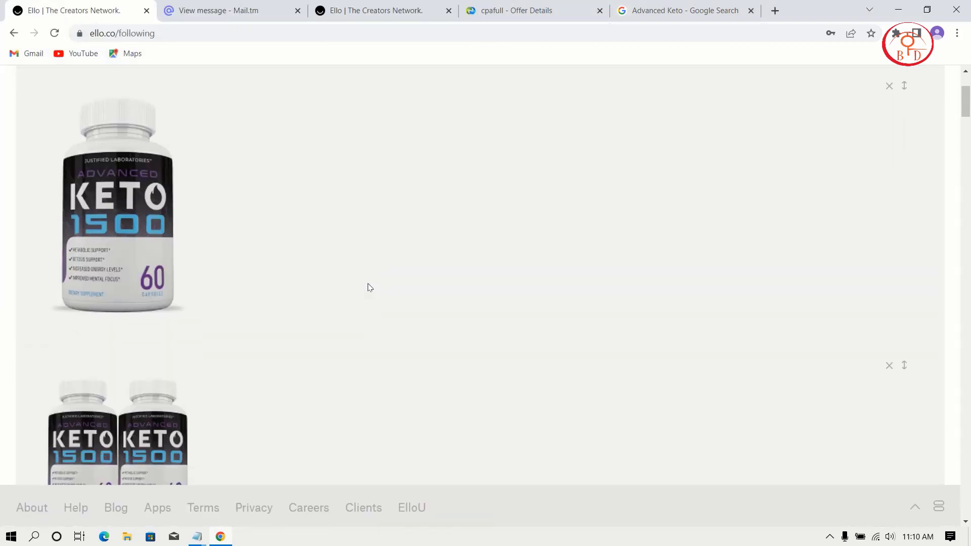
scroll(611, 188, down, 2)
scroll(584, 254, up, 3)
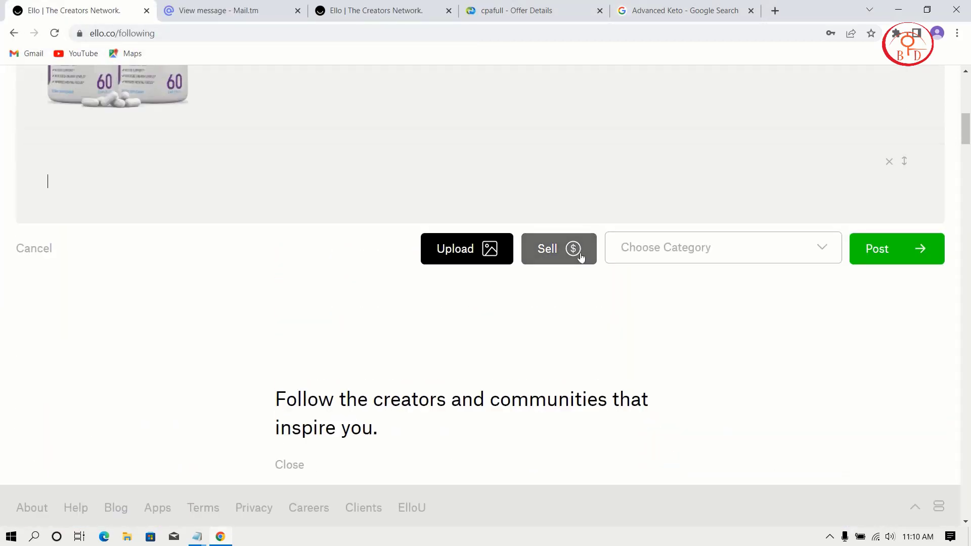
click(579, 252)
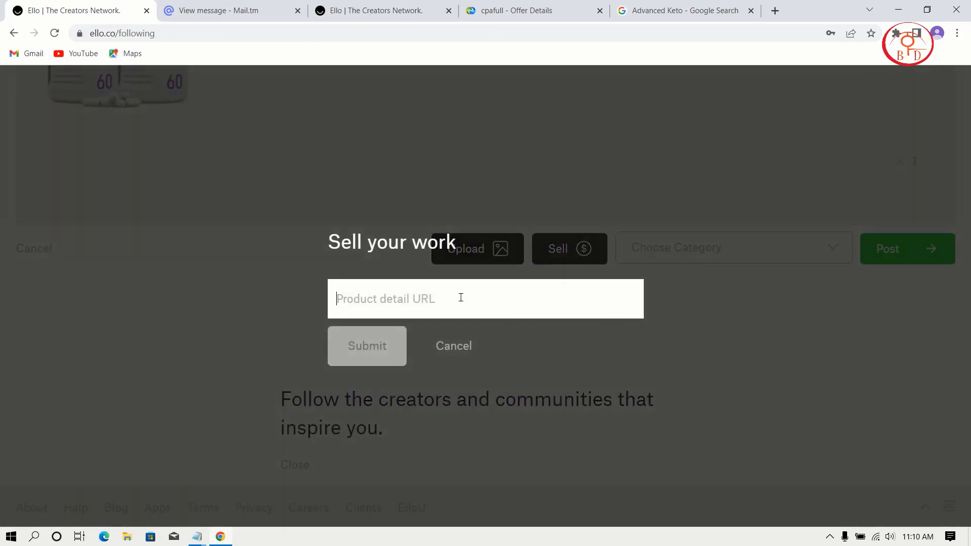
- Copy the Advanced Keto affiliate tracking link and submit it as the product detail URL
click(516, 12)
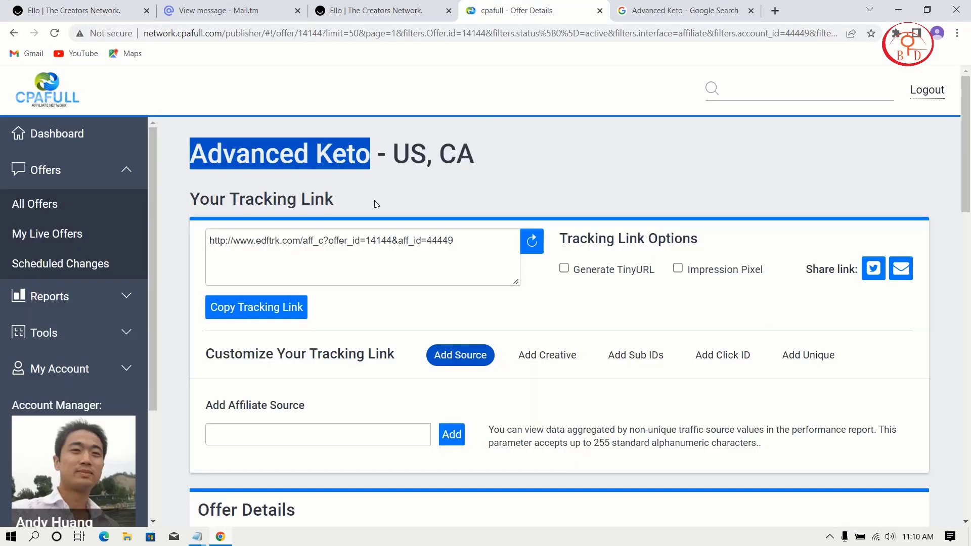
drag(450, 237, 209, 240)
right_click(242, 241)
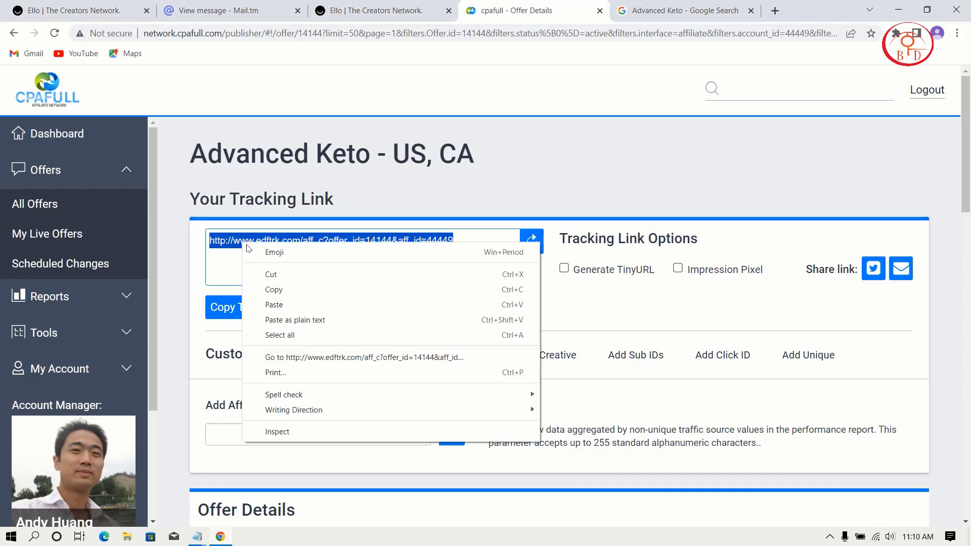
click(280, 296)
key(ctrl+1)
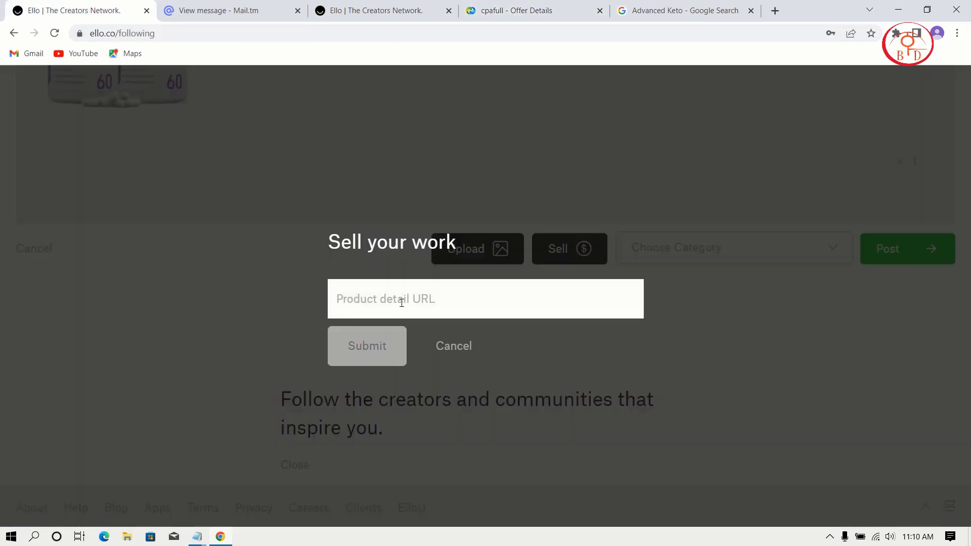
key(ctrl+v)
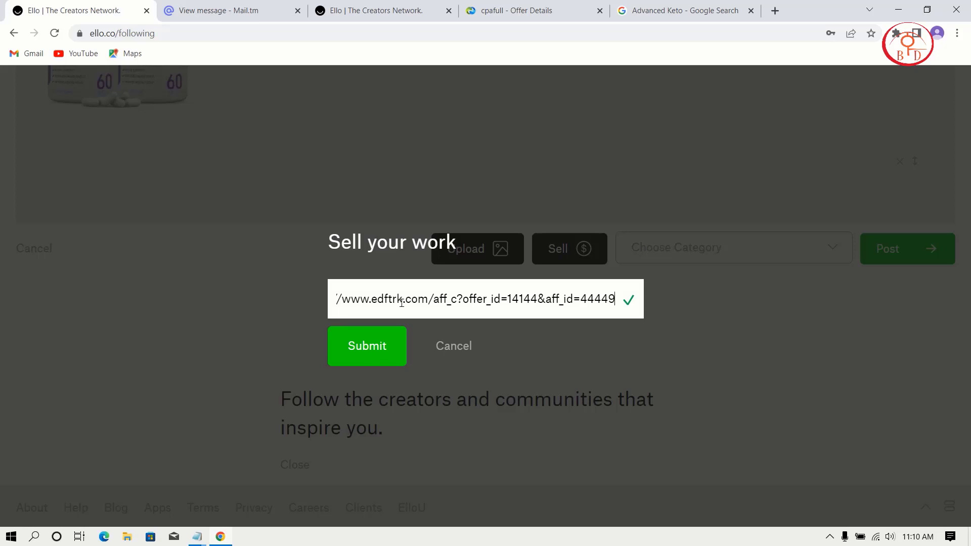
click(392, 350)
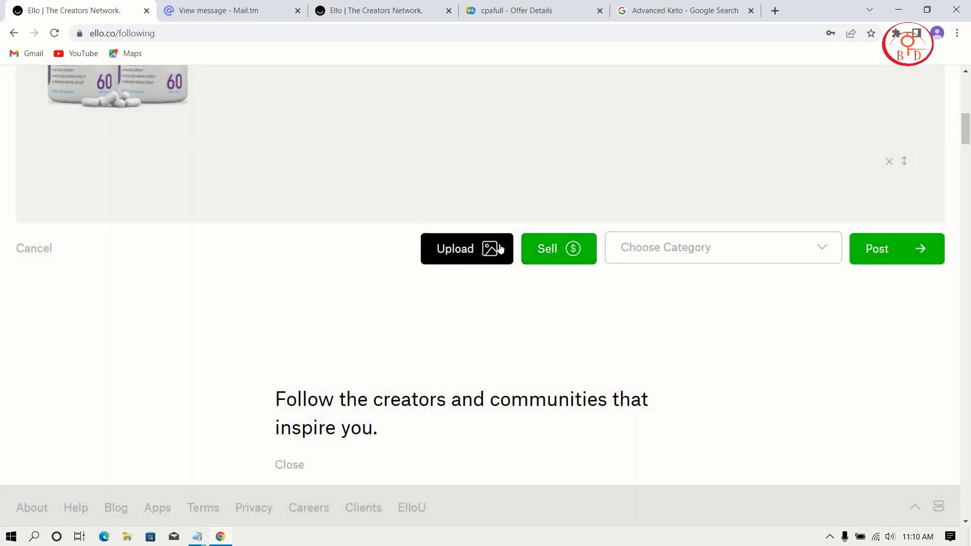
- File the post under the Adventure category
click(721, 250)
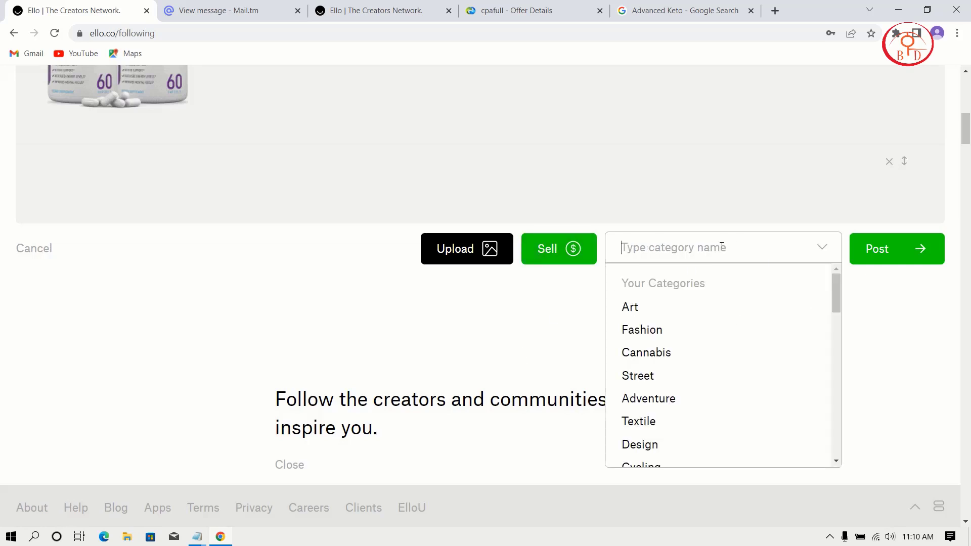
scroll(713, 329, down, 5)
scroll(713, 331, down, 3)
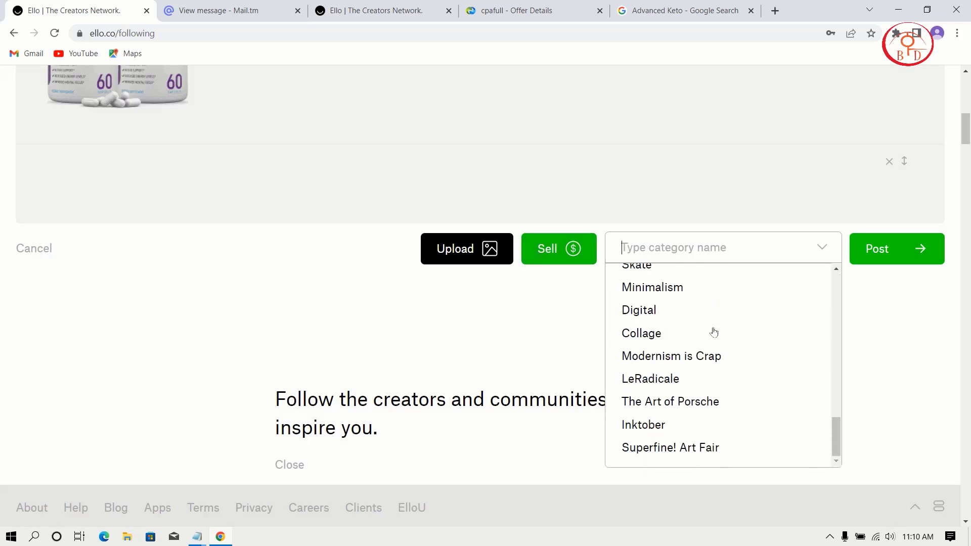
scroll(713, 331, up, 6)
scroll(713, 331, down, 6)
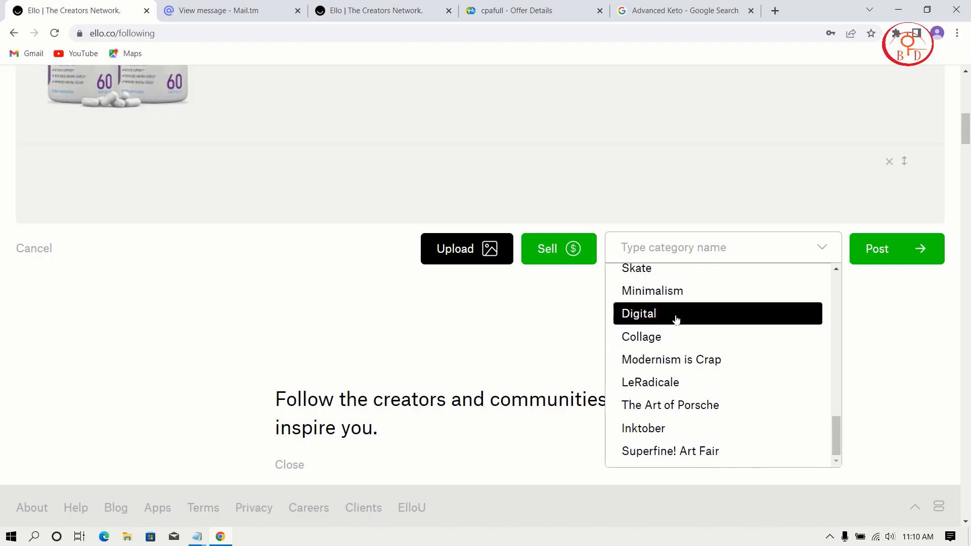
scroll(676, 318, up, 3)
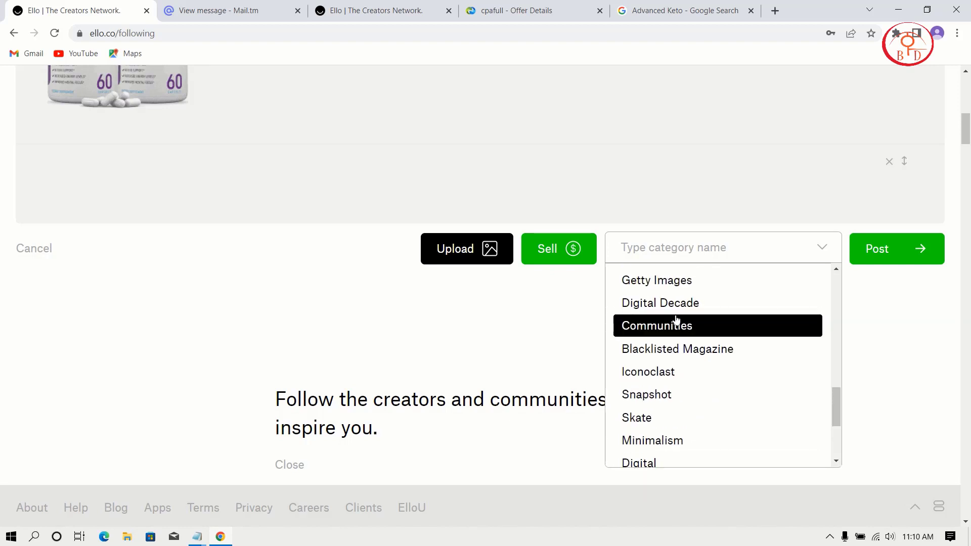
scroll(676, 319, up, 3)
scroll(676, 318, up, 5)
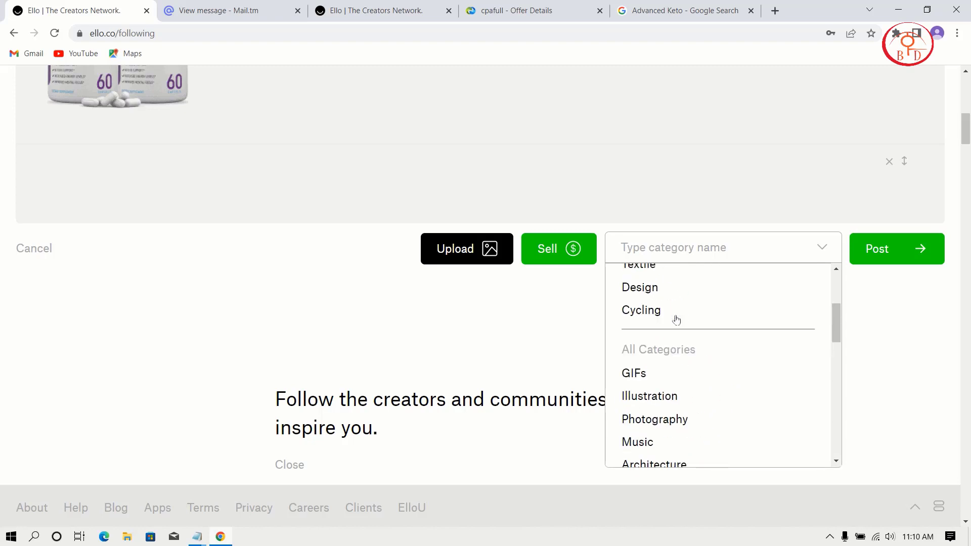
scroll(676, 319, up, 3)
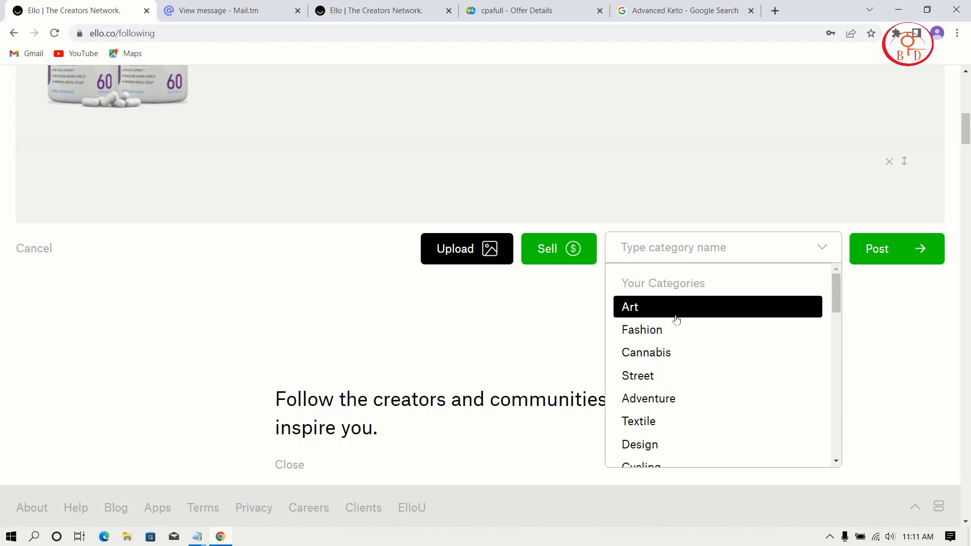
click(695, 406)
- Publish the Advanced Keto post and find it in the Following feed
click(897, 253)
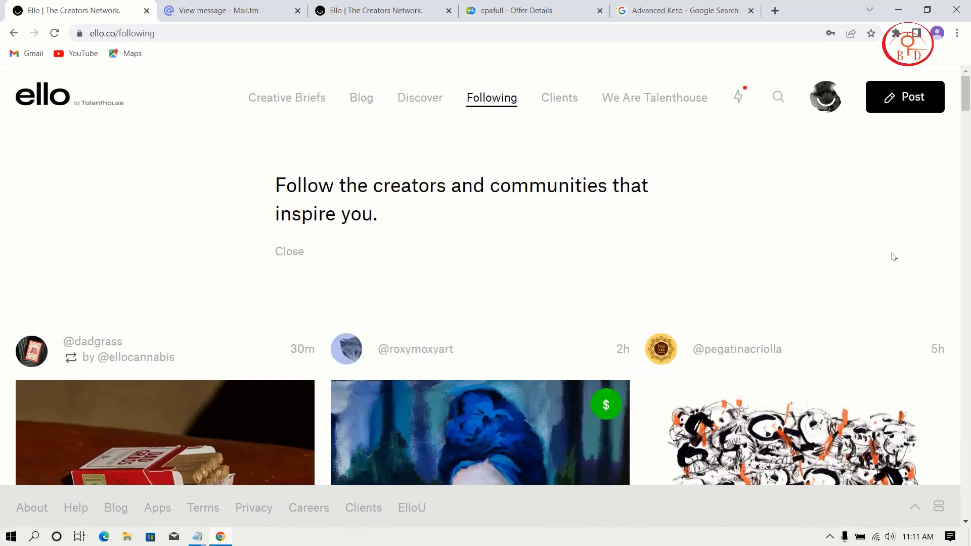
scroll(633, 280, down, 5)
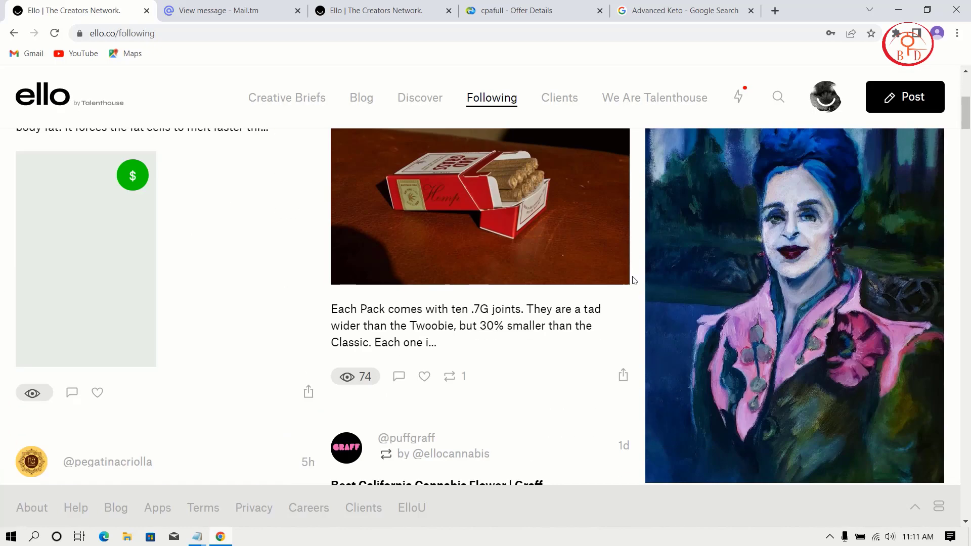
scroll(633, 280, up, 3)
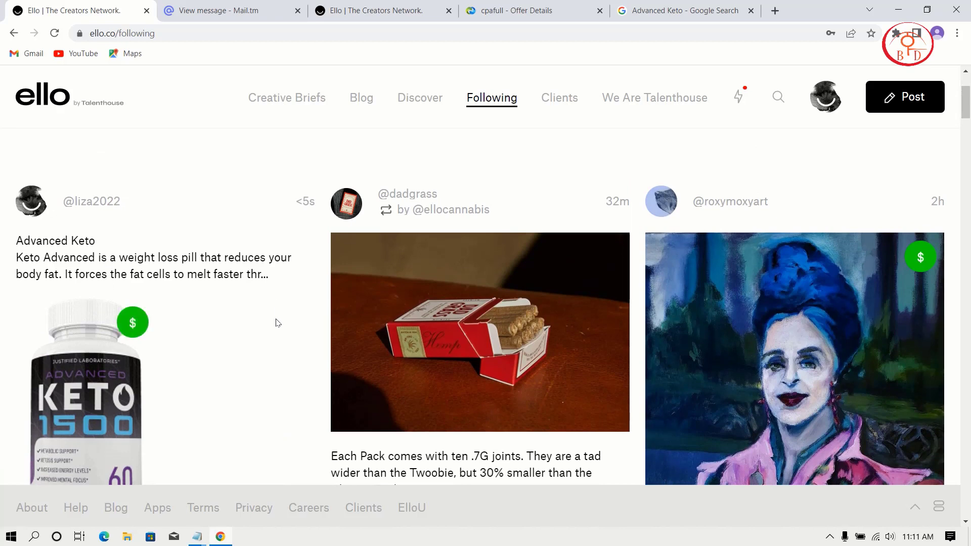
scroll(261, 329, down, 3)
- Open the new Keto post, close the offer tab it spawned, and return to the ello.co home page
click(116, 283)
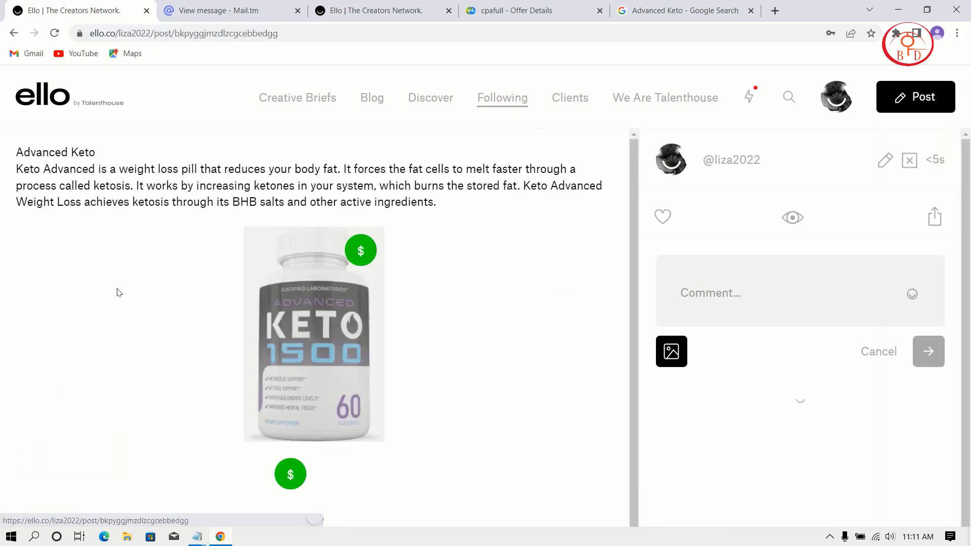
click(339, 256)
click(20, 6)
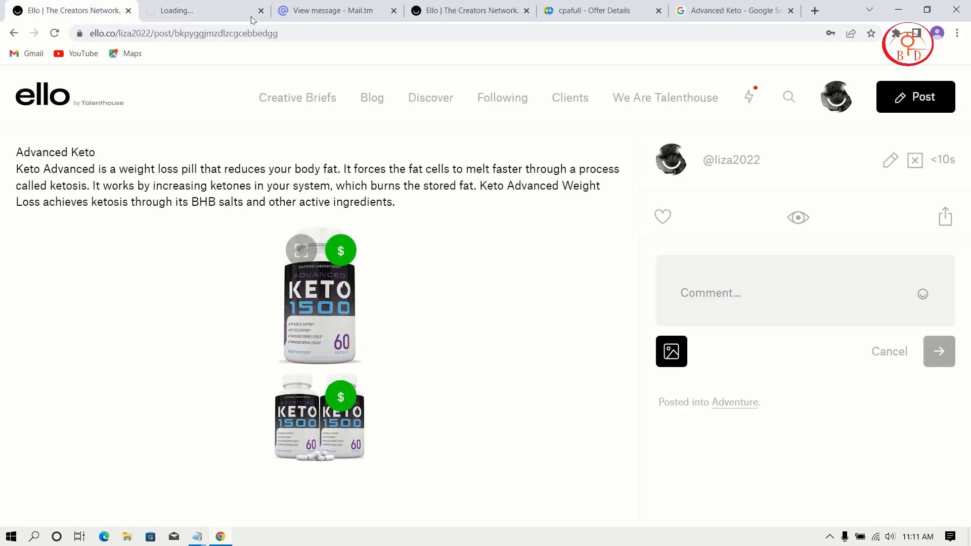
click(261, 11)
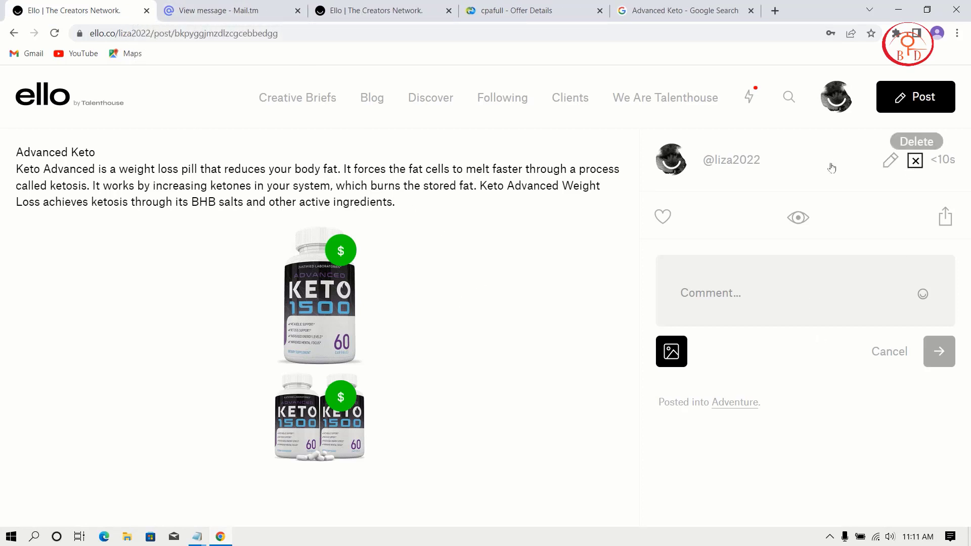
drag(431, 210, 14, 176)
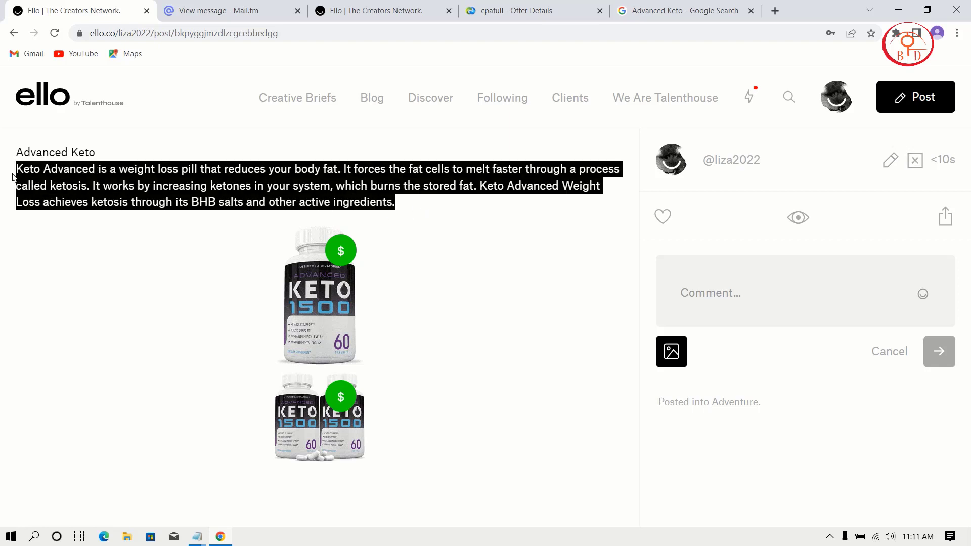
click(35, 100)
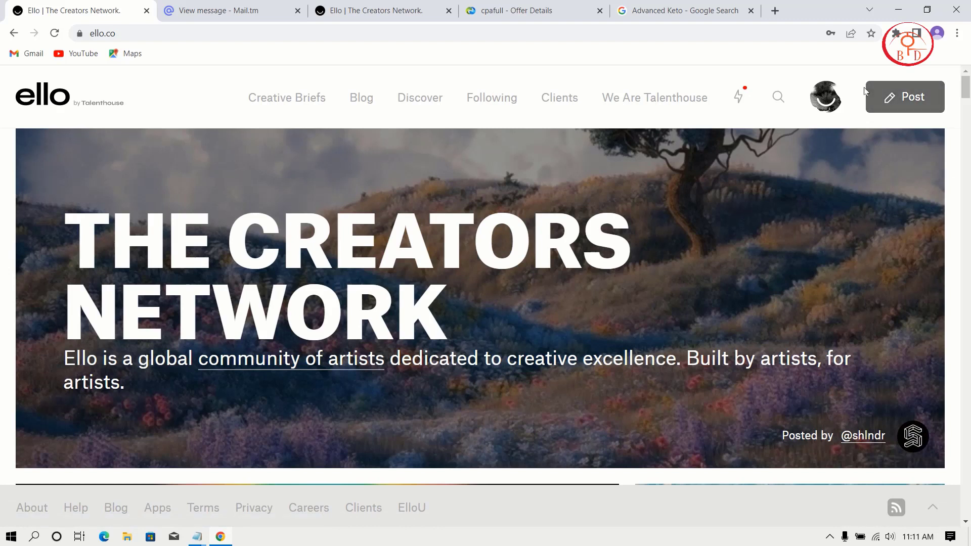
- Open Settings from the avatar menu, scroll through it, then start a new empty post
click(819, 101)
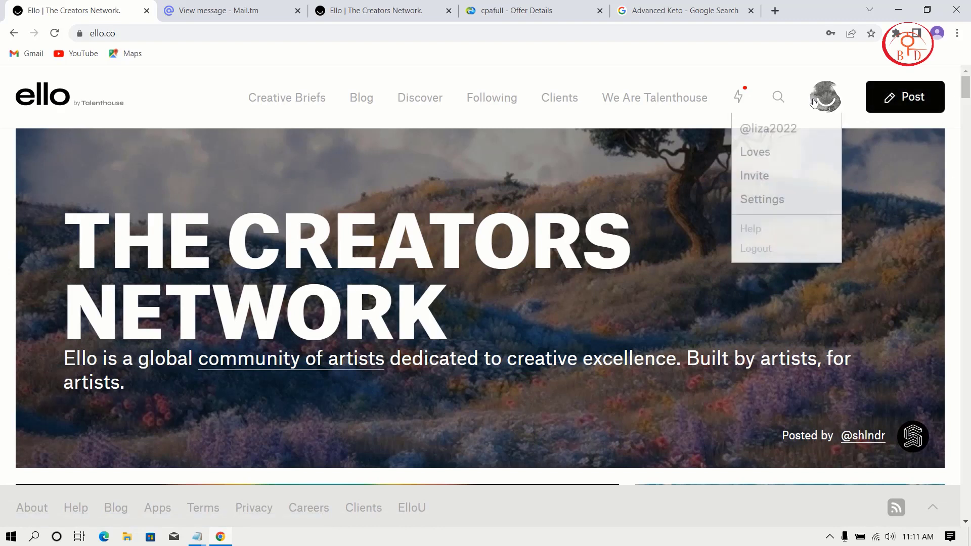
click(774, 199)
scroll(480, 281, down, 10)
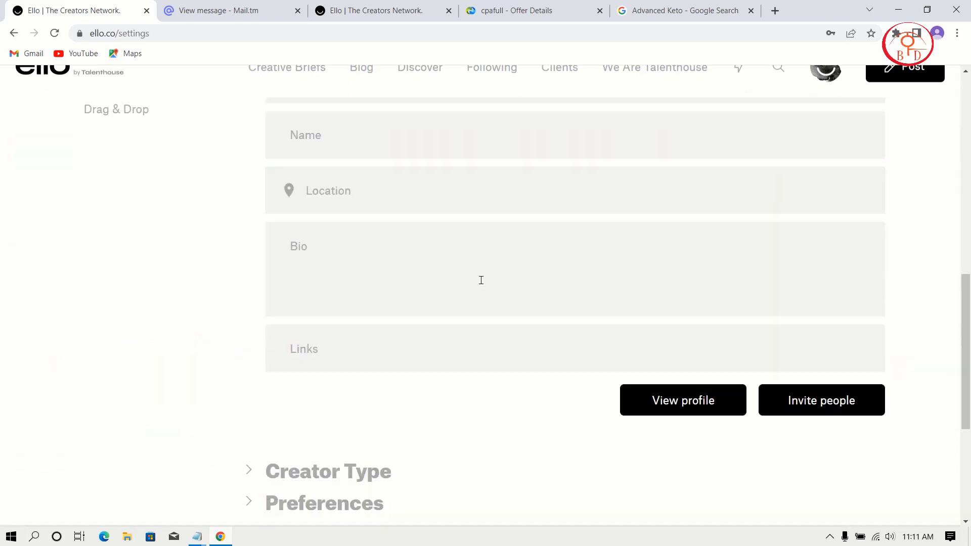
scroll(481, 280, up, 5)
scroll(480, 280, down, 2)
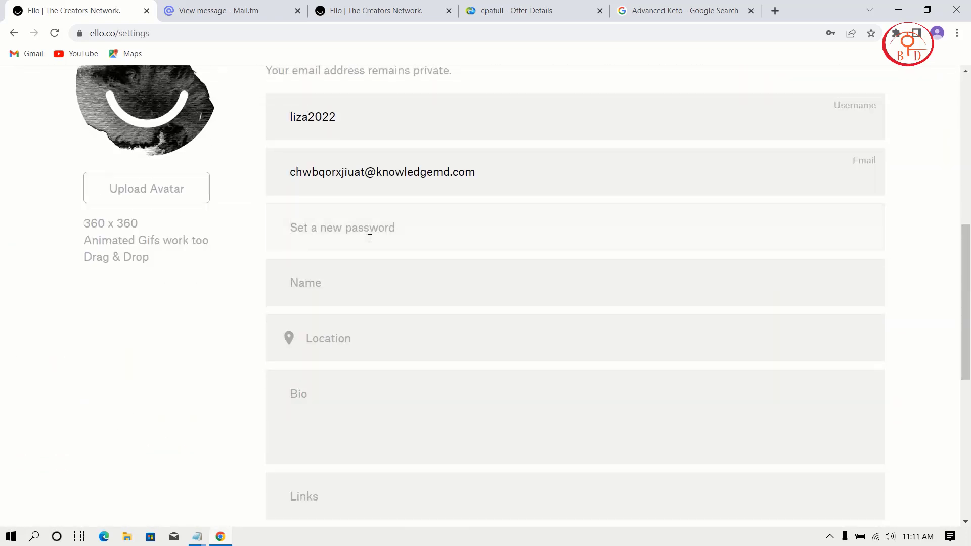
scroll(368, 345, down, 6)
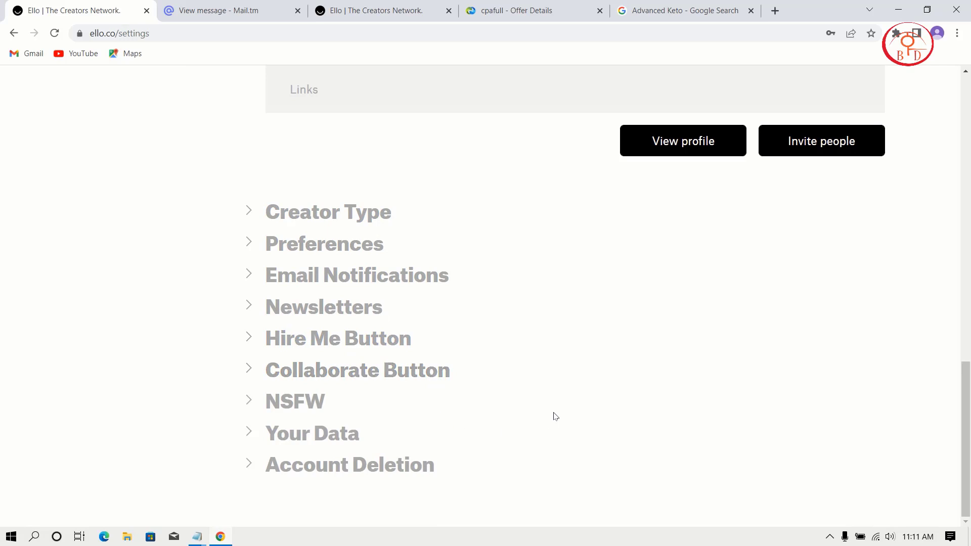
scroll(555, 415, up, 7)
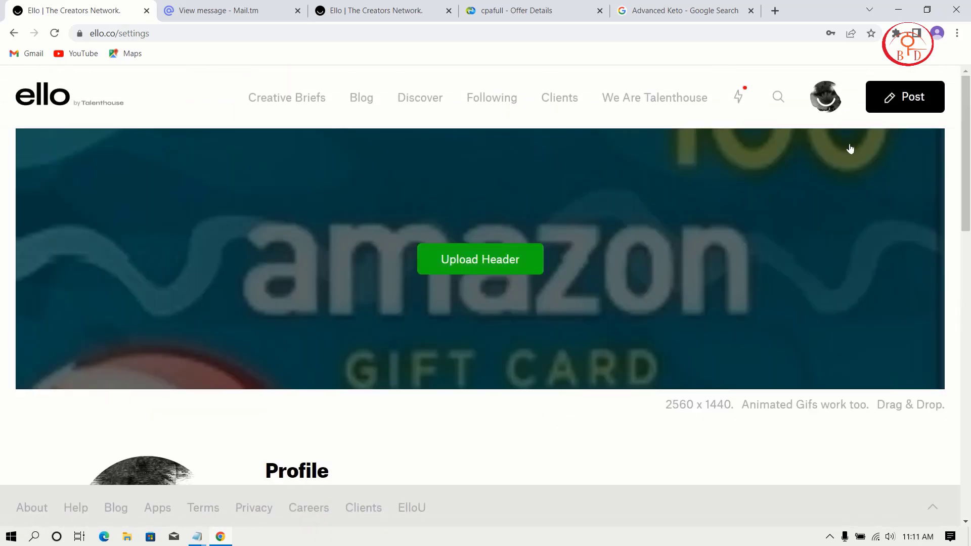
click(921, 94)
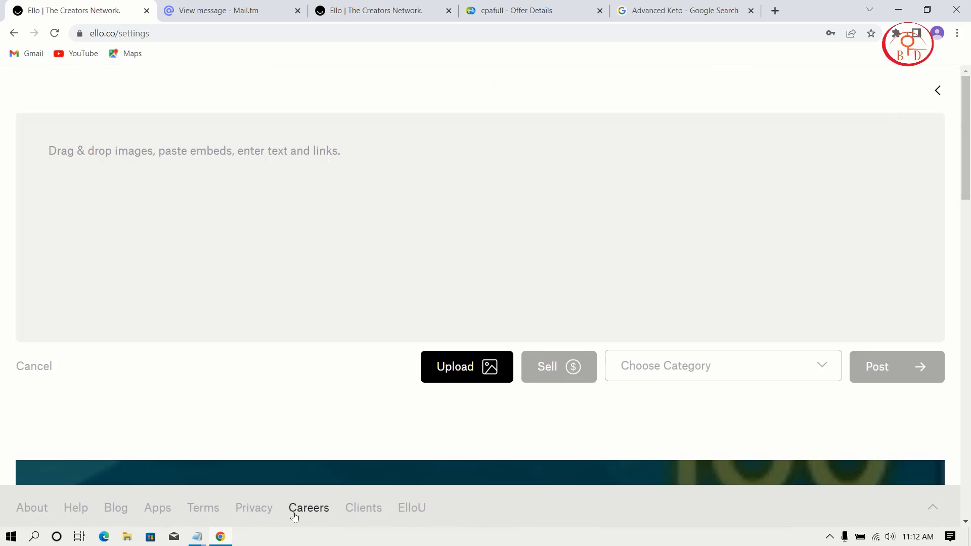
- Search CPAFull's All Offers for 'amazon' and open Amazon $1000 Summer - S&P US
click(466, 6)
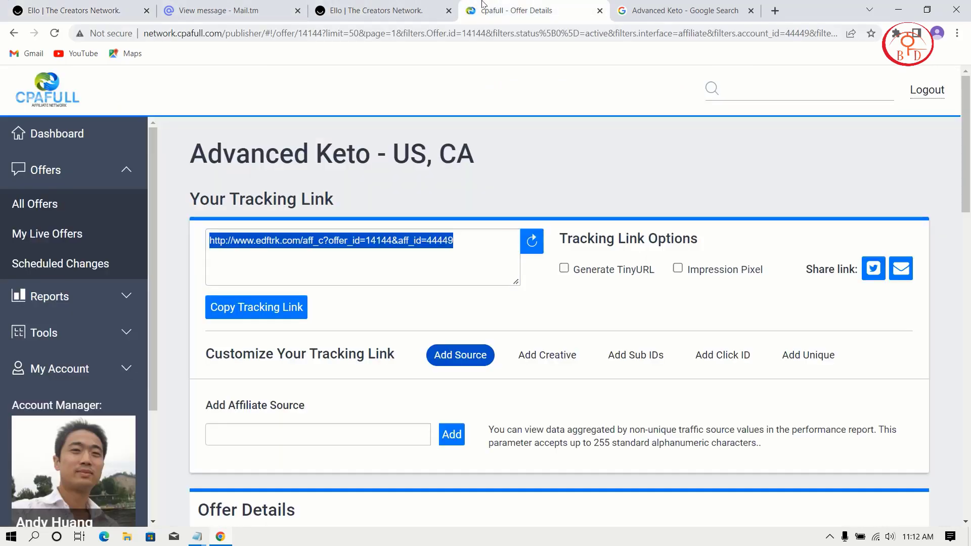
click(65, 204)
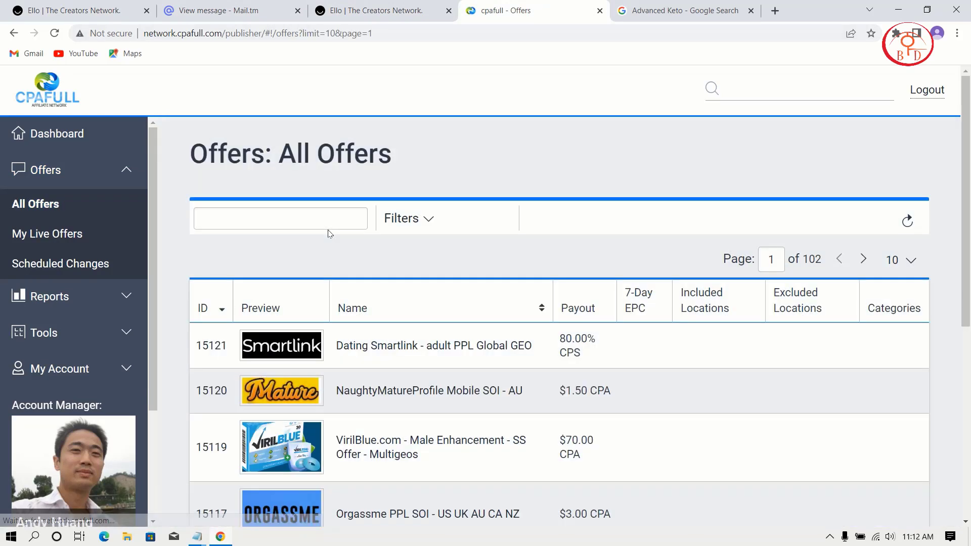
click(333, 220)
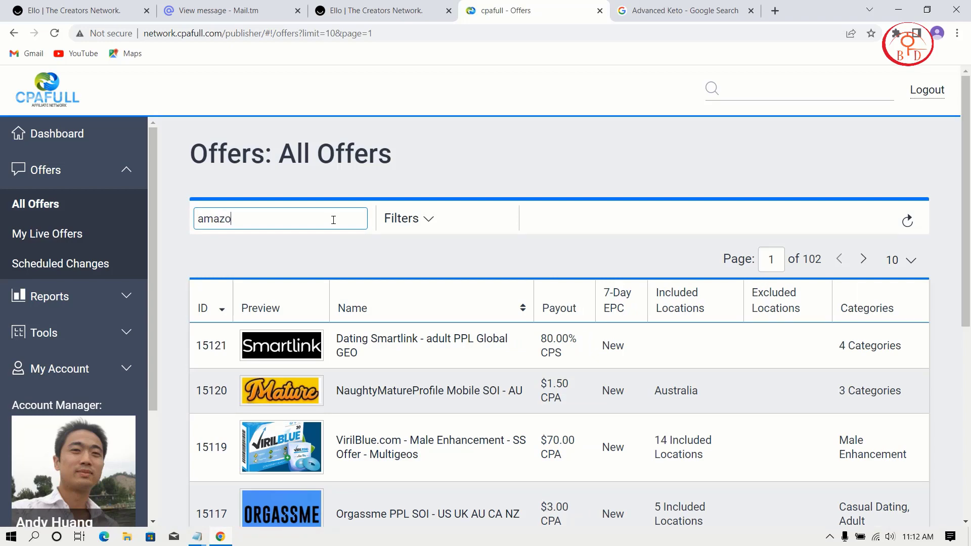
key(Return)
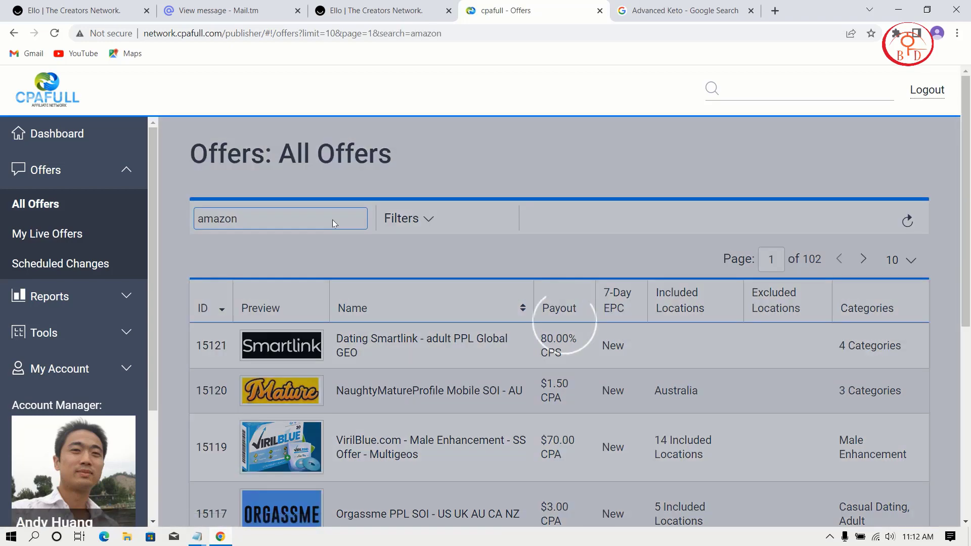
scroll(512, 275, down, 8)
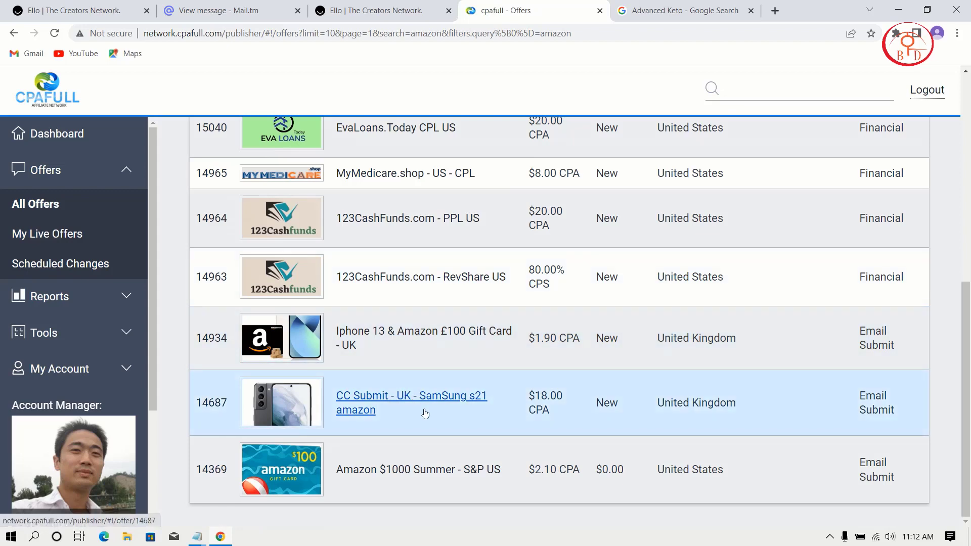
scroll(485, 374, up, 8)
scroll(448, 372, down, 3)
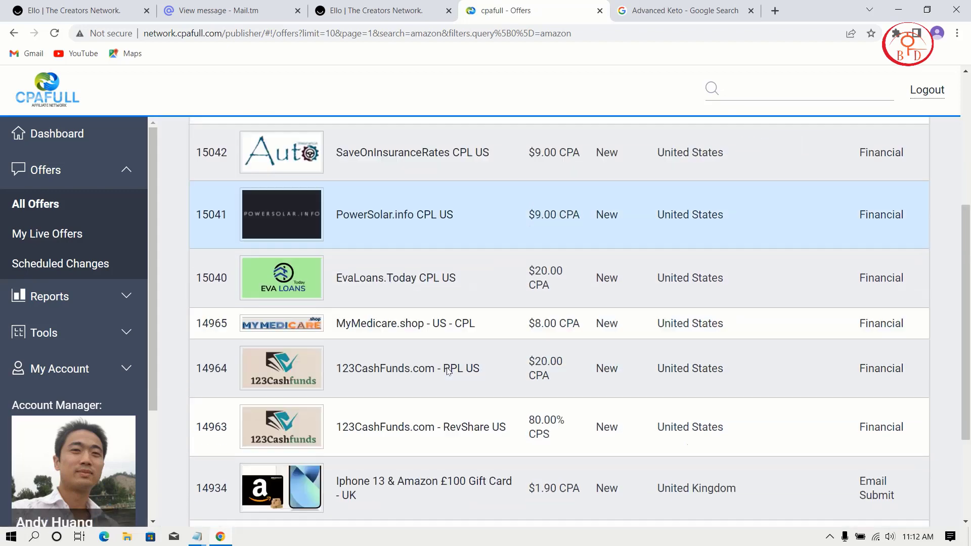
scroll(448, 372, down, 3)
click(396, 469)
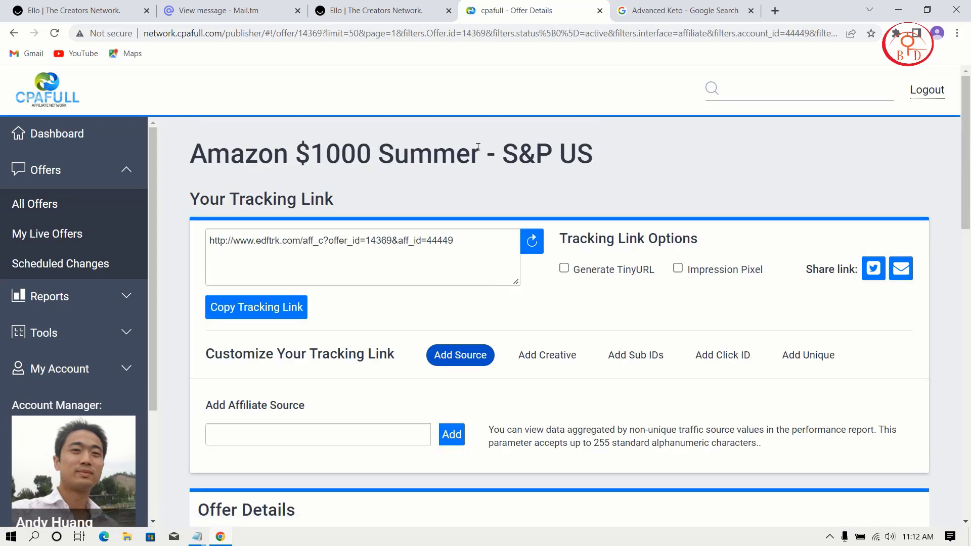
- Copy the offer name 'Amazon $1000 Summer' into the new Ello post
drag(485, 149, 191, 151)
right_click(202, 154)
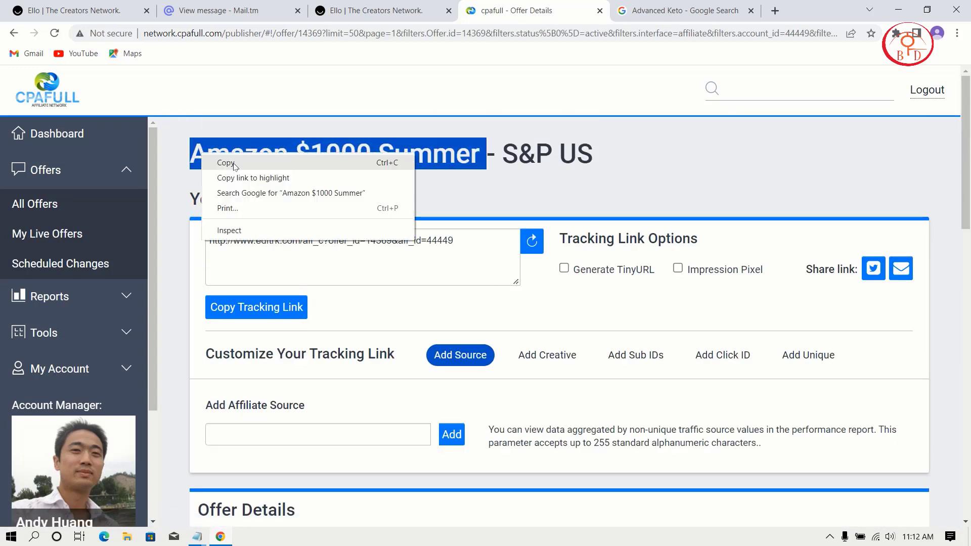
click(226, 163)
click(37, 6)
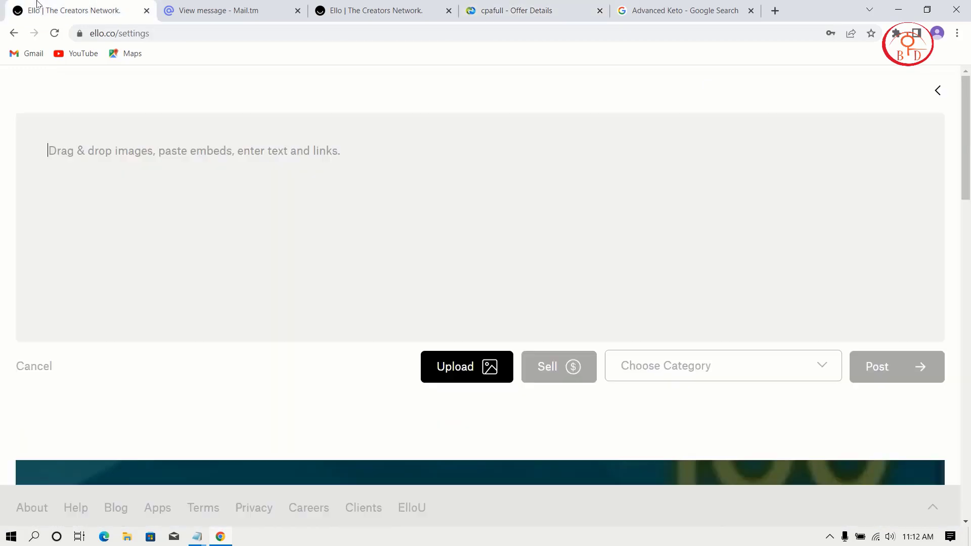
click(260, 148)
key(ctrl+v)
- Paste the first two lines of the frch offer notes and change the earnings amount to 1000
mouse_move(204, 537)
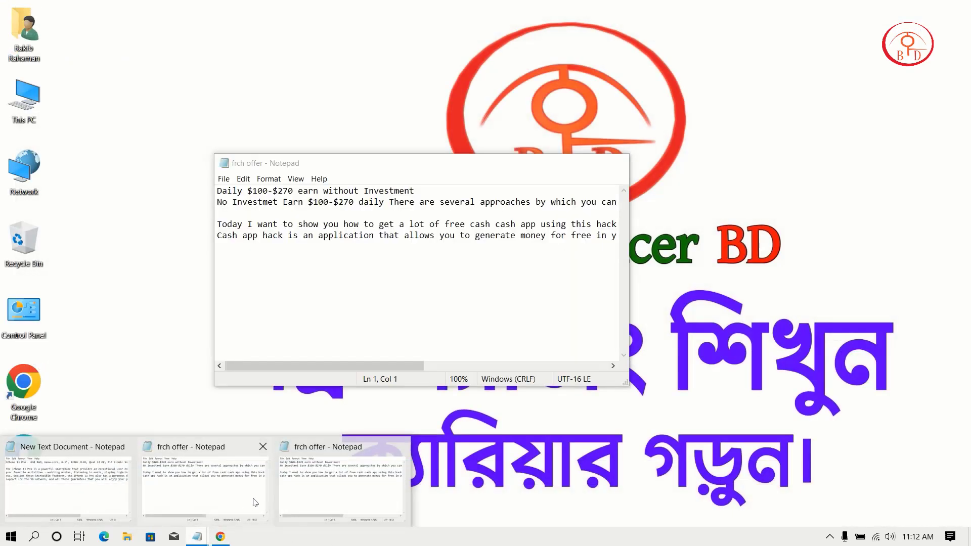
click(255, 502)
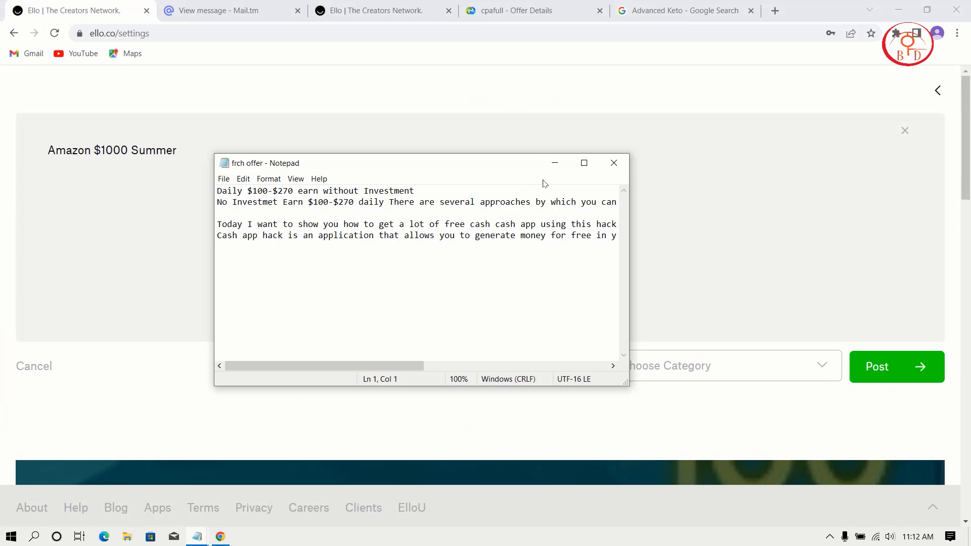
click(613, 162)
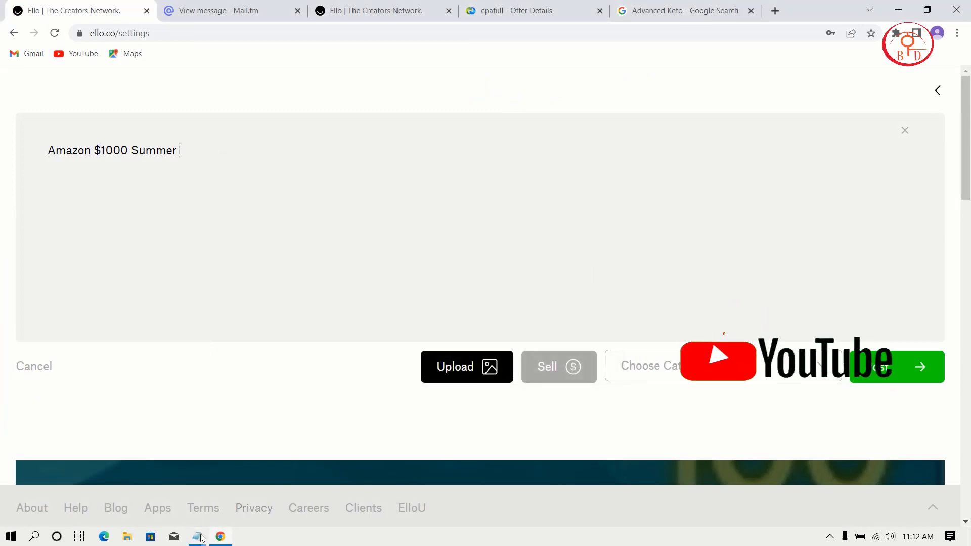
mouse_move(201, 538)
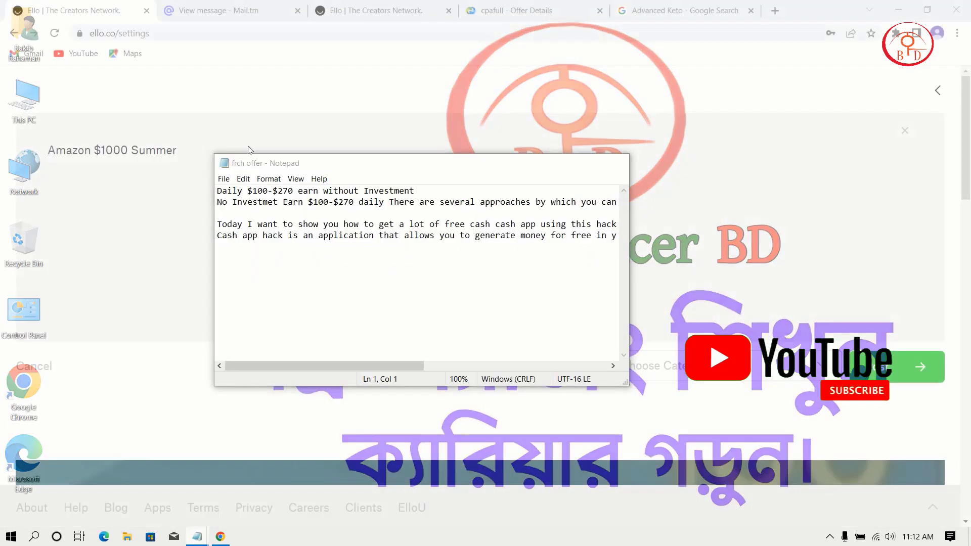
click(255, 505)
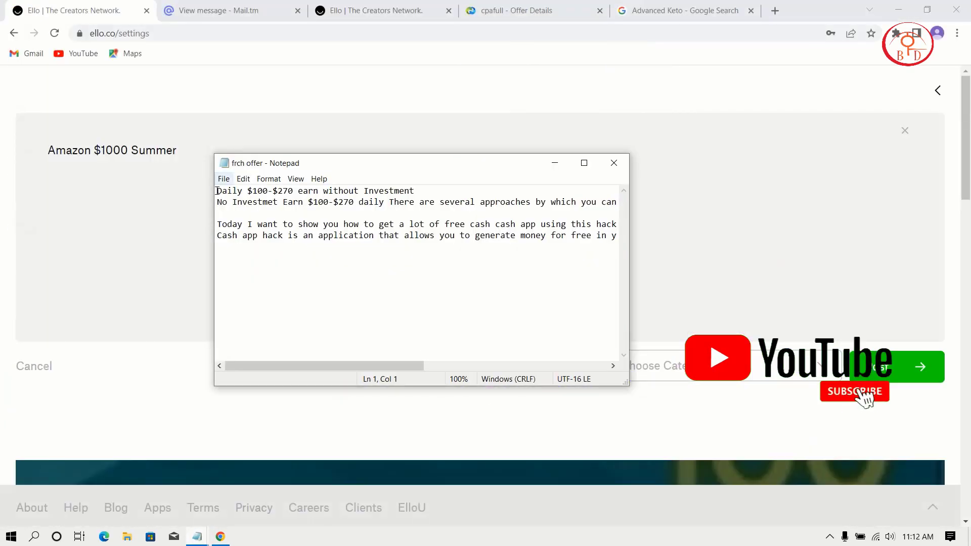
drag(216, 191, 644, 211)
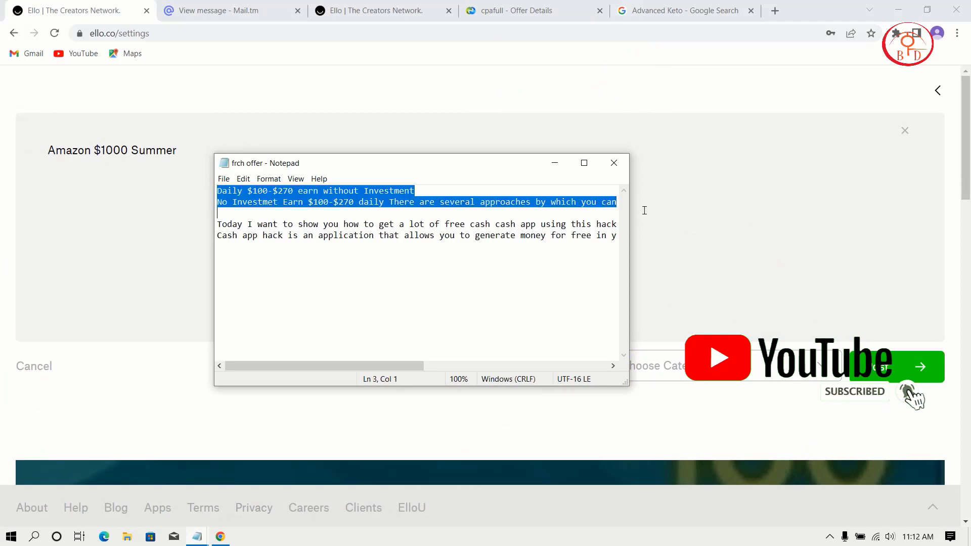
right_click(562, 196)
click(596, 231)
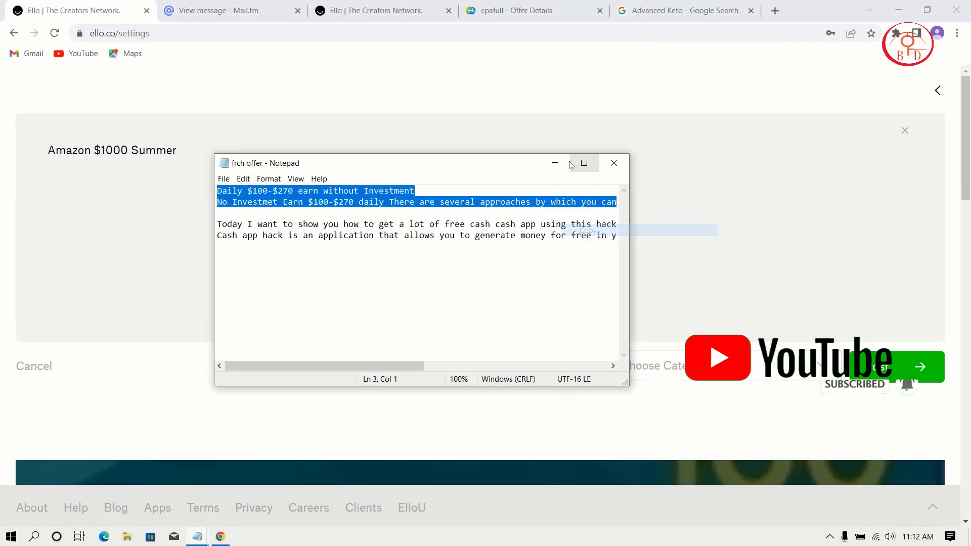
click(554, 163)
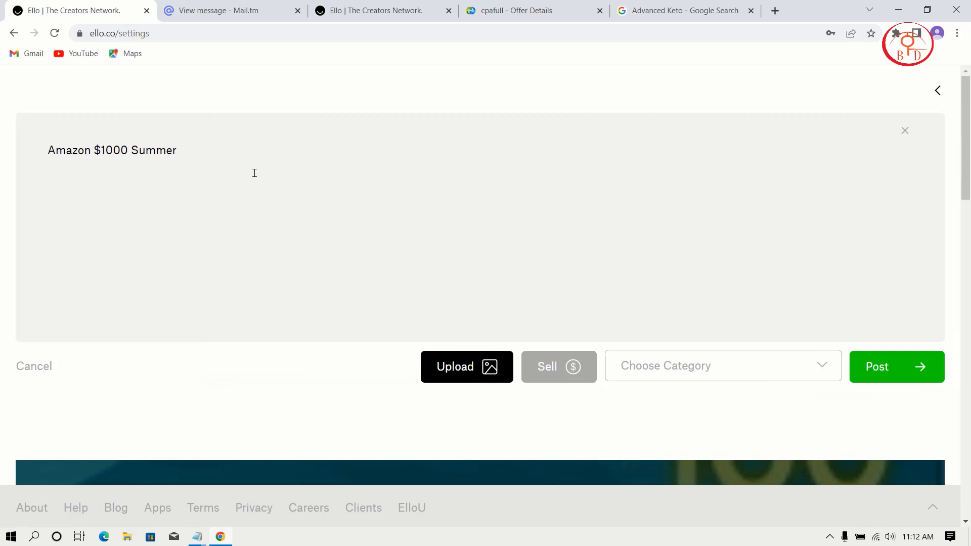
key(ctrl+v)
drag(210, 183, 154, 182)
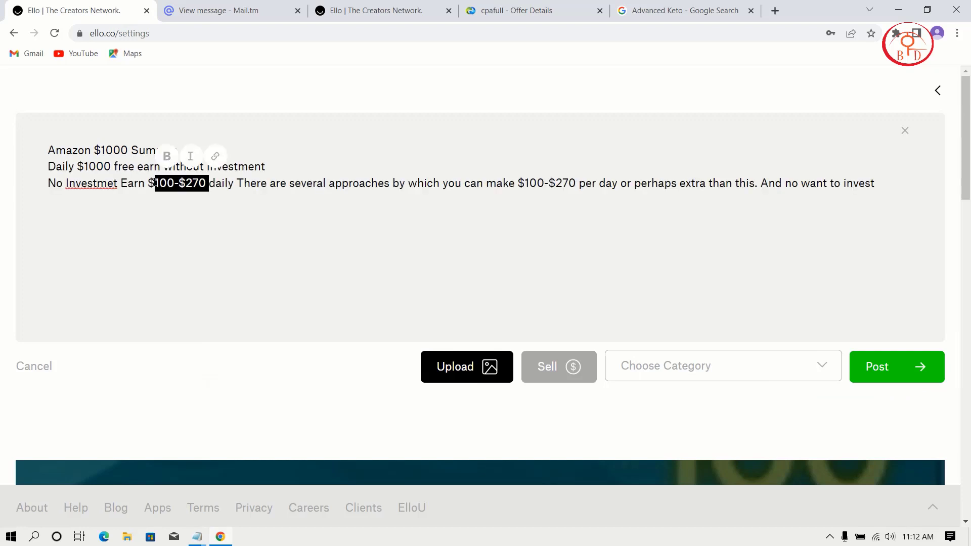
text(1)
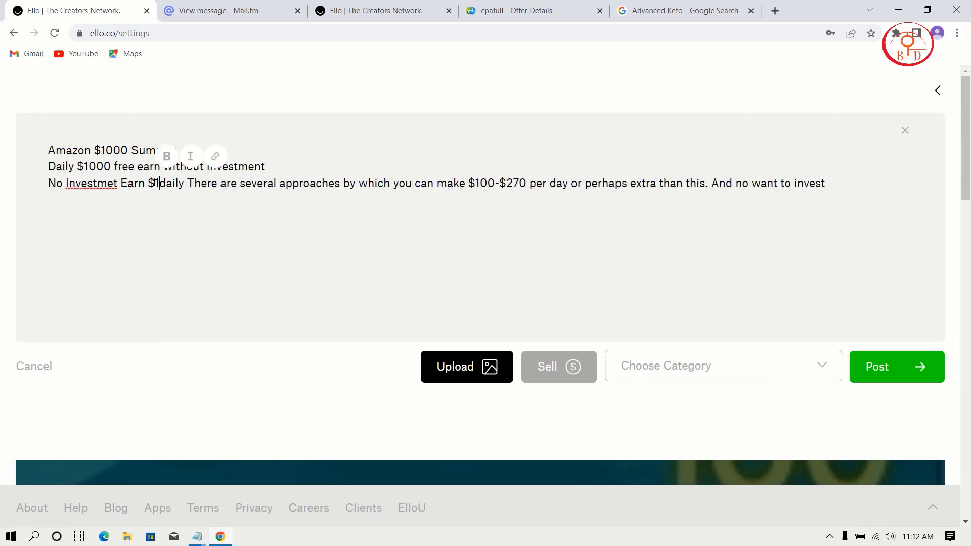
text(000)
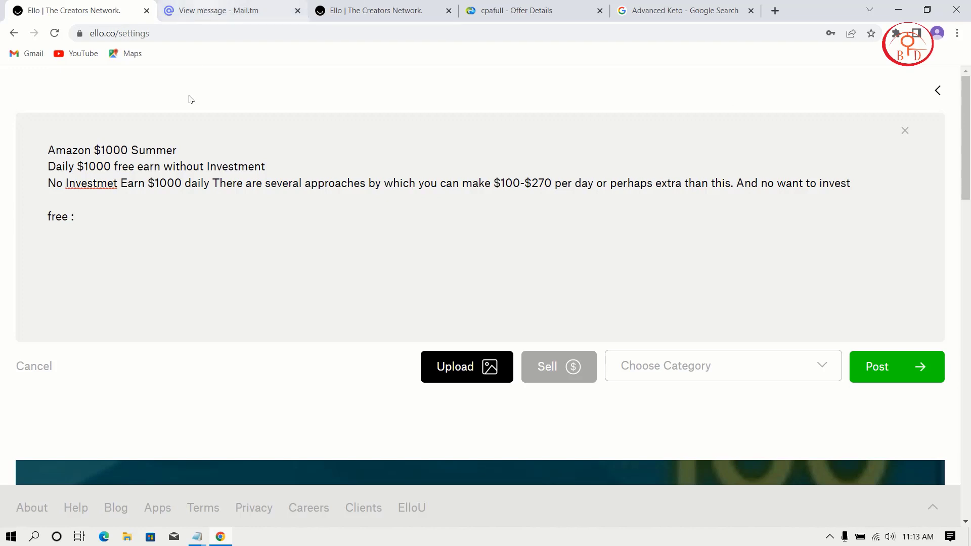
- Copy the offer's tracking link from CPAFull and paste it right after 'free :'
click(518, 6)
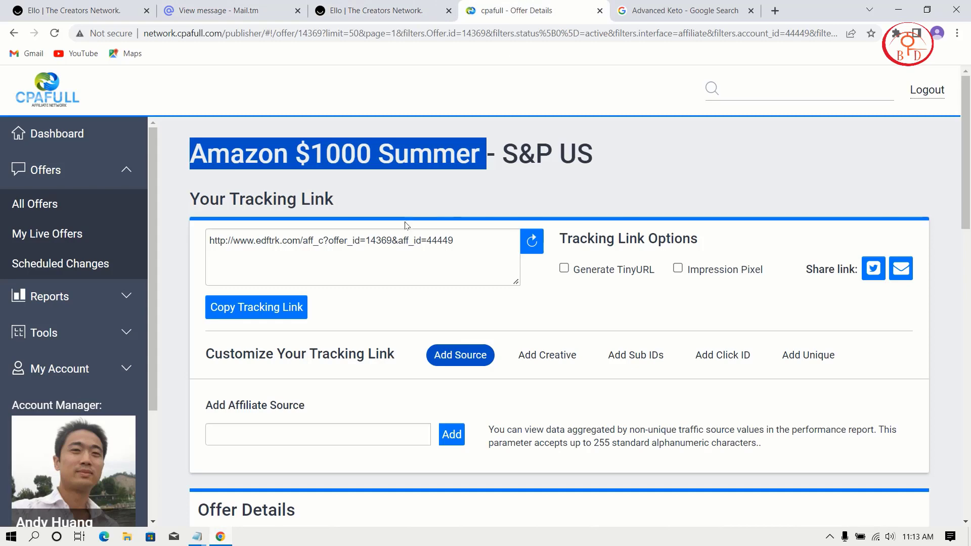
drag(487, 236, 212, 237)
right_click(226, 239)
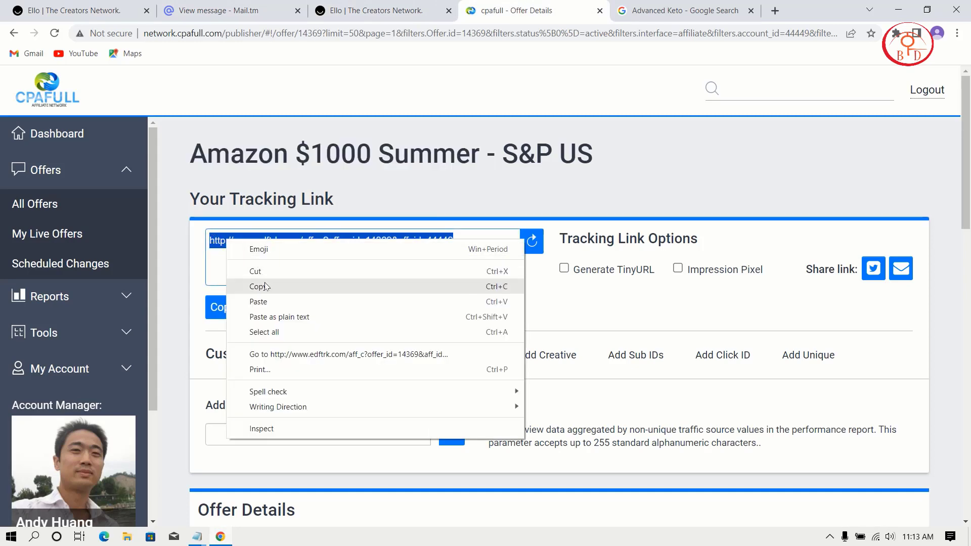
click(268, 286)
key(ctrl+1)
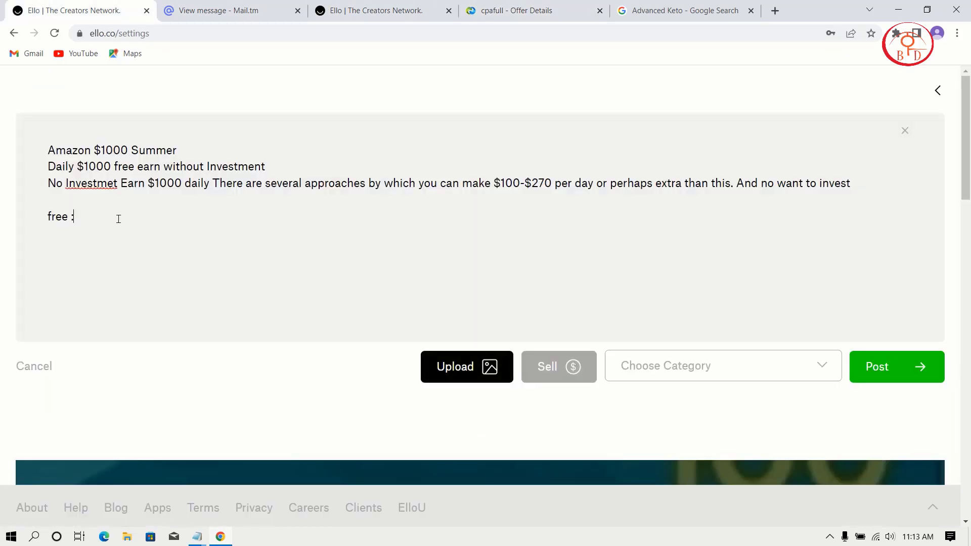
key(ctrl+v)
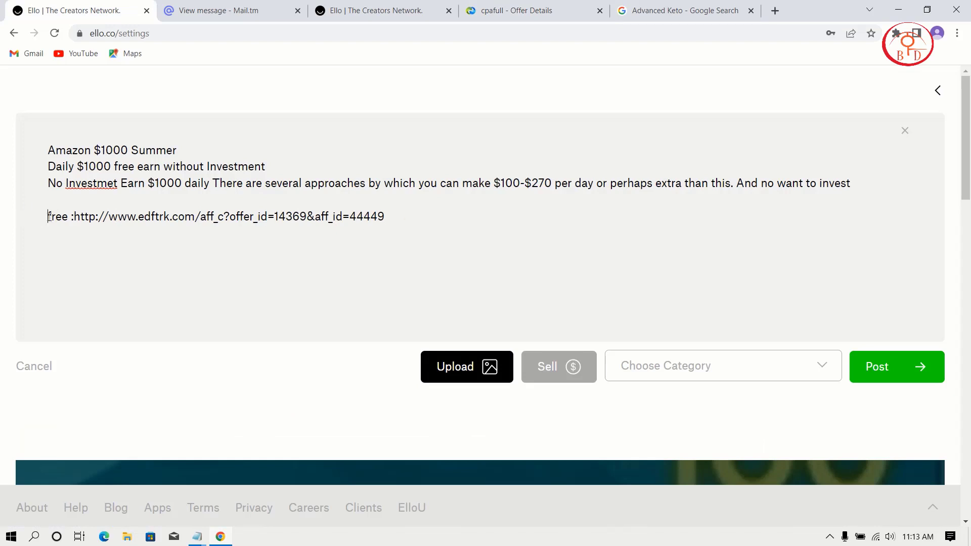
key(BackSpace)
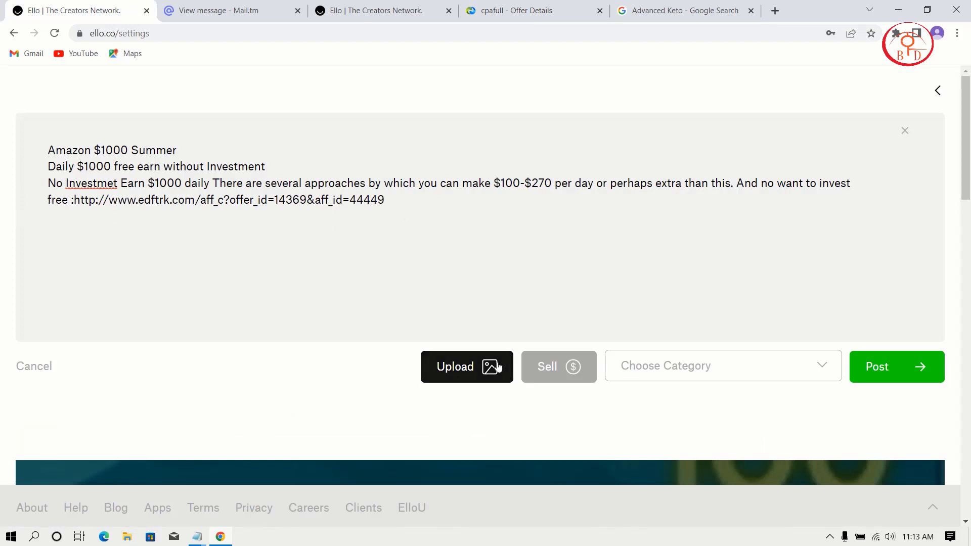
- Upload the '000 (1)' gift card image and the '00' phone image to the post
click(499, 365)
click(162, 96)
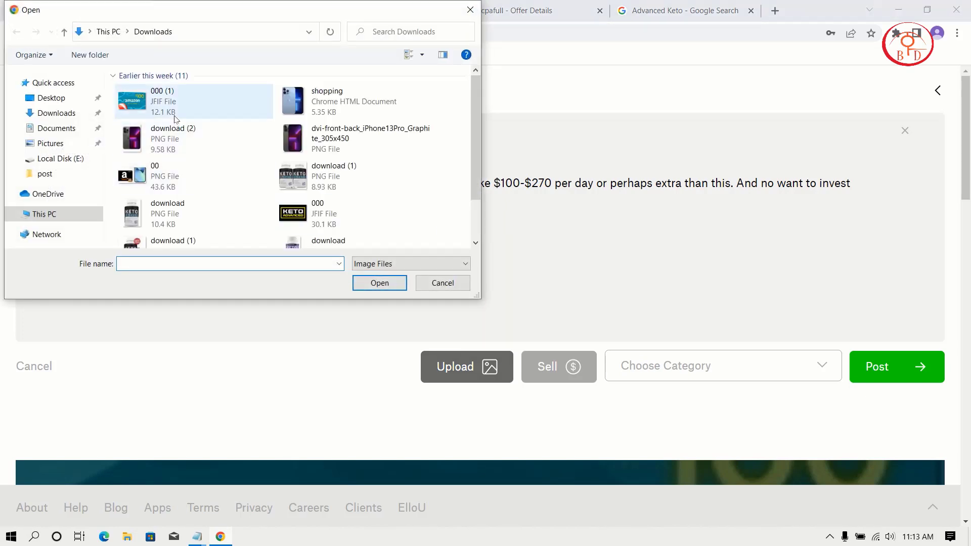
click(365, 283)
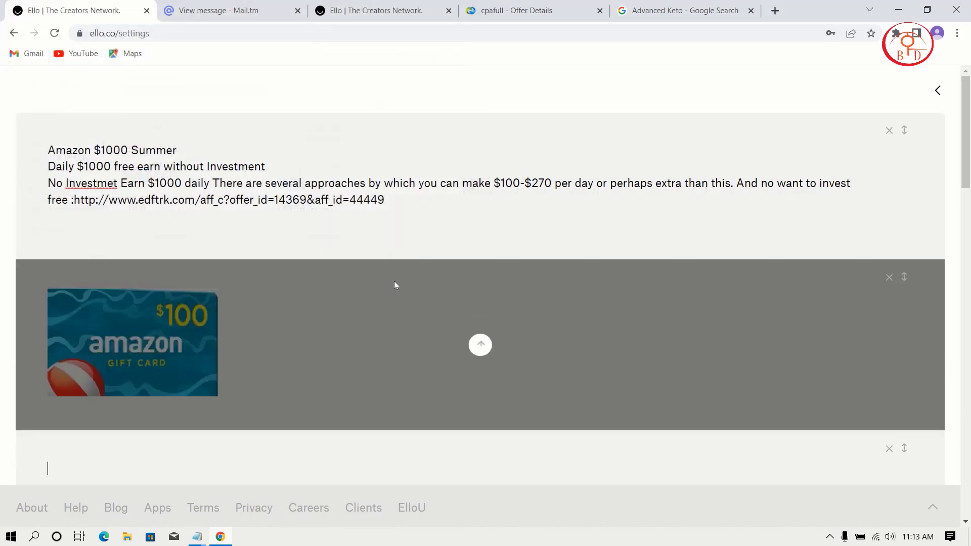
scroll(495, 296, down, 5)
click(473, 245)
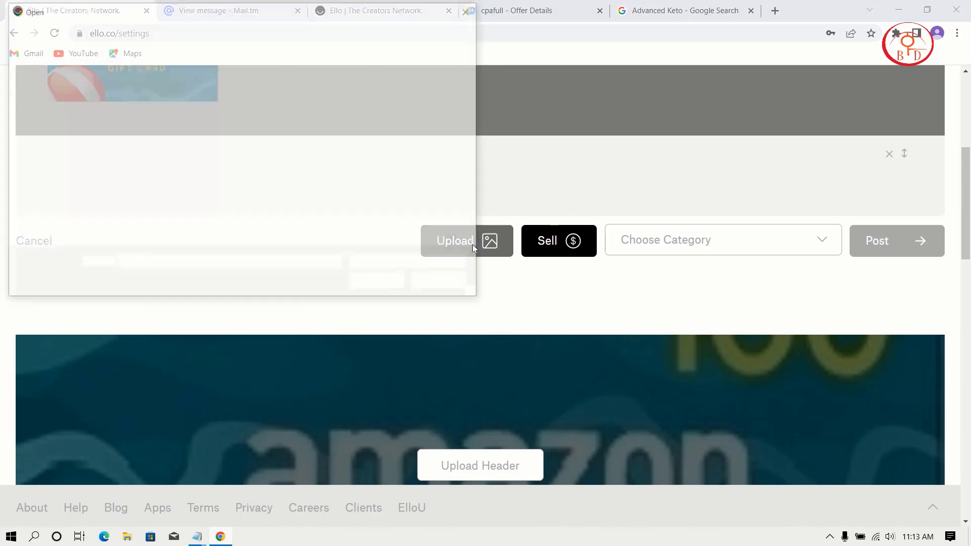
scroll(323, 152, down, 3)
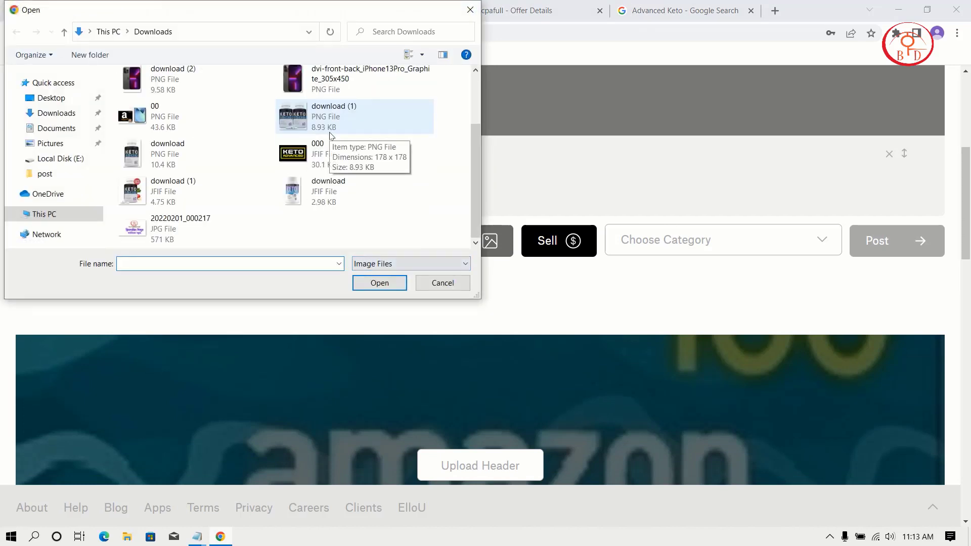
click(183, 112)
click(377, 282)
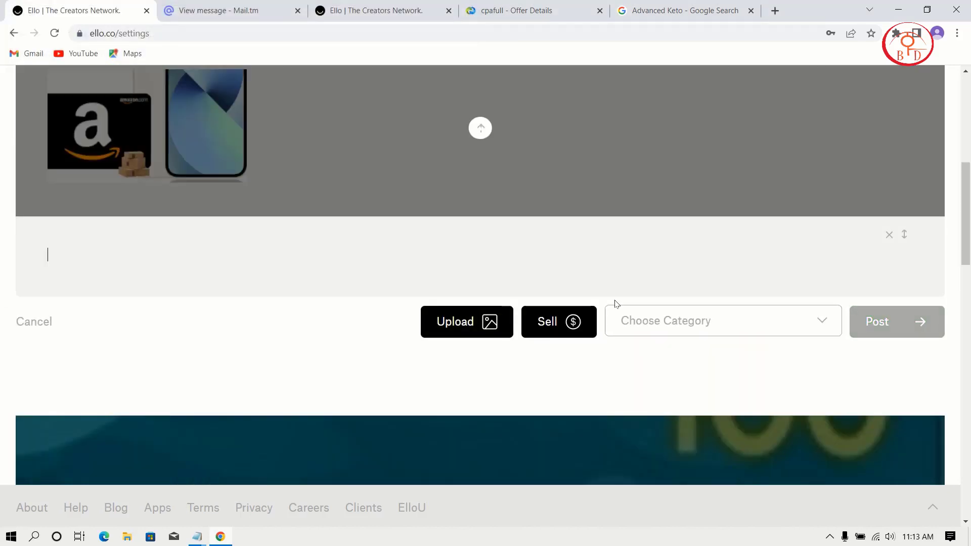
- Paste the tracking link as the Sell product URL and submit it
click(579, 326)
right_click(399, 298)
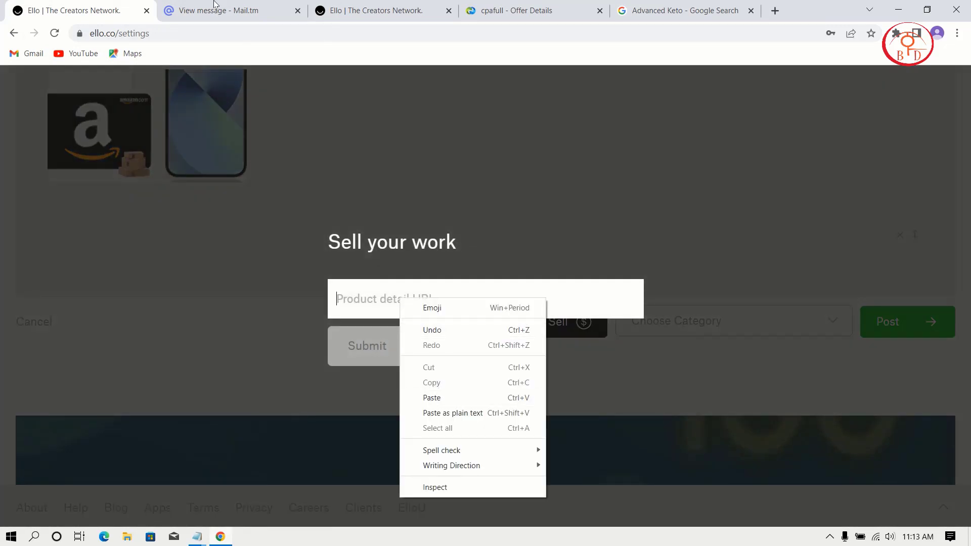
click(430, 394)
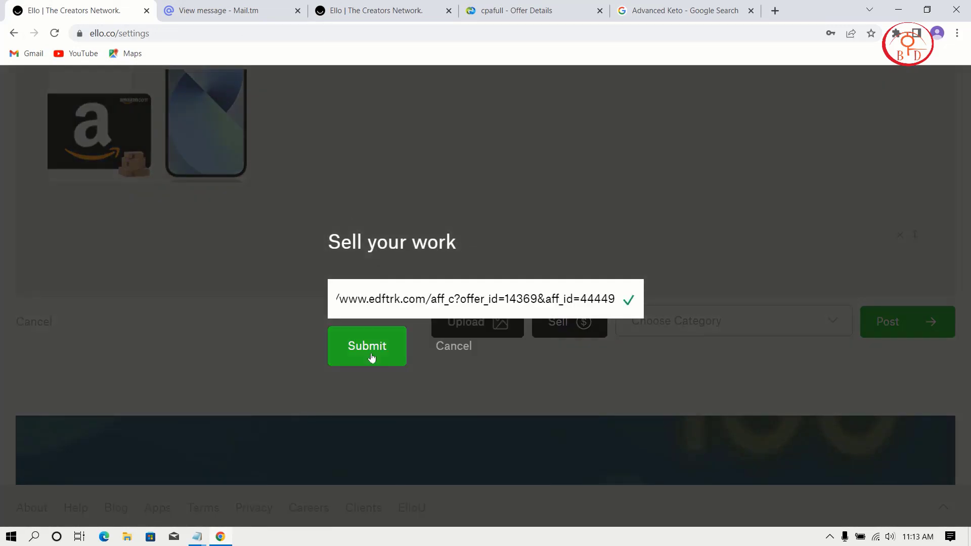
click(388, 352)
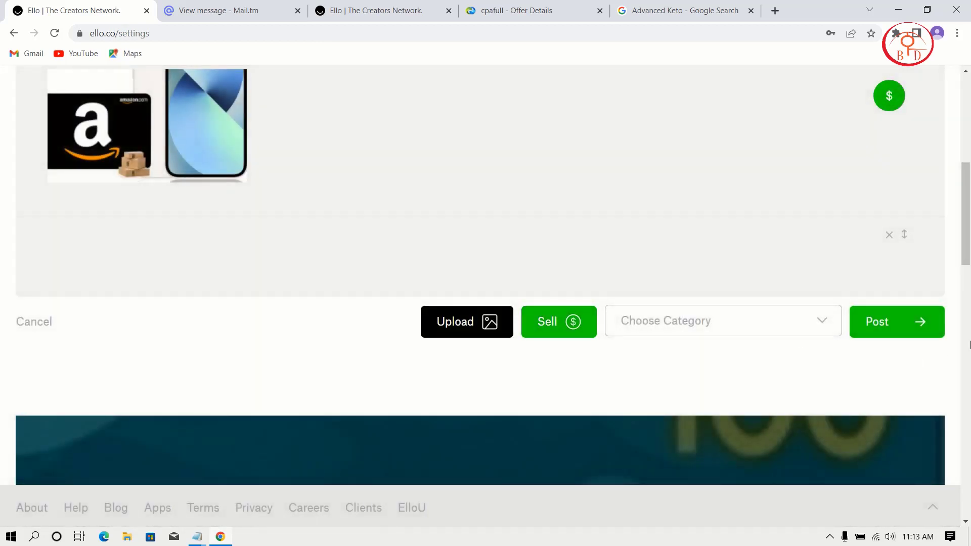
- File the post under Digital, publish it, and return to the Ello home page
click(798, 322)
scroll(737, 408, down, 3)
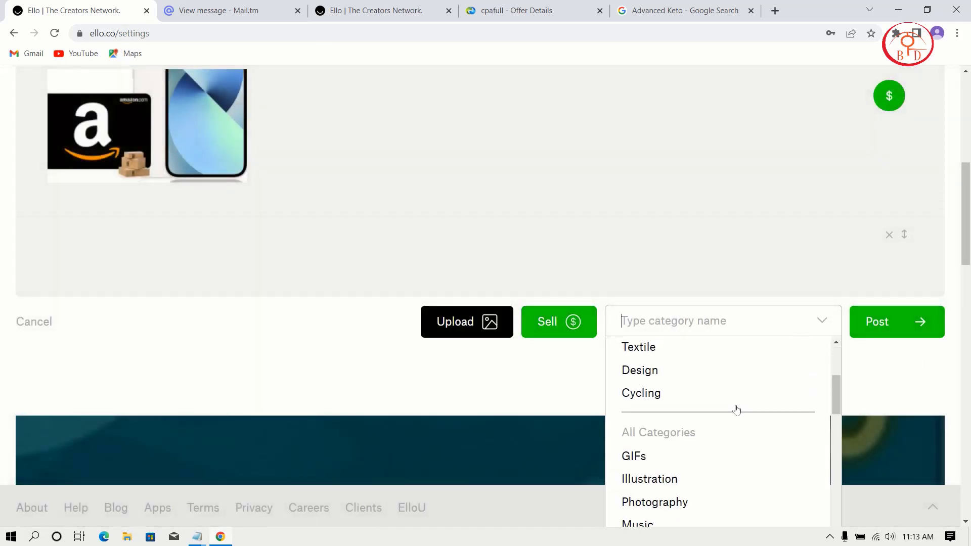
scroll(691, 377, down, 10)
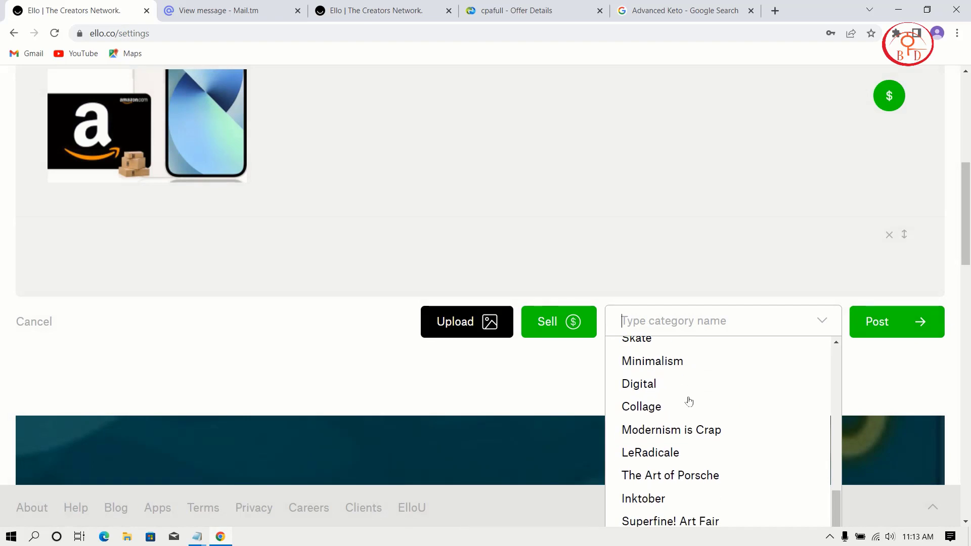
click(658, 390)
click(896, 329)
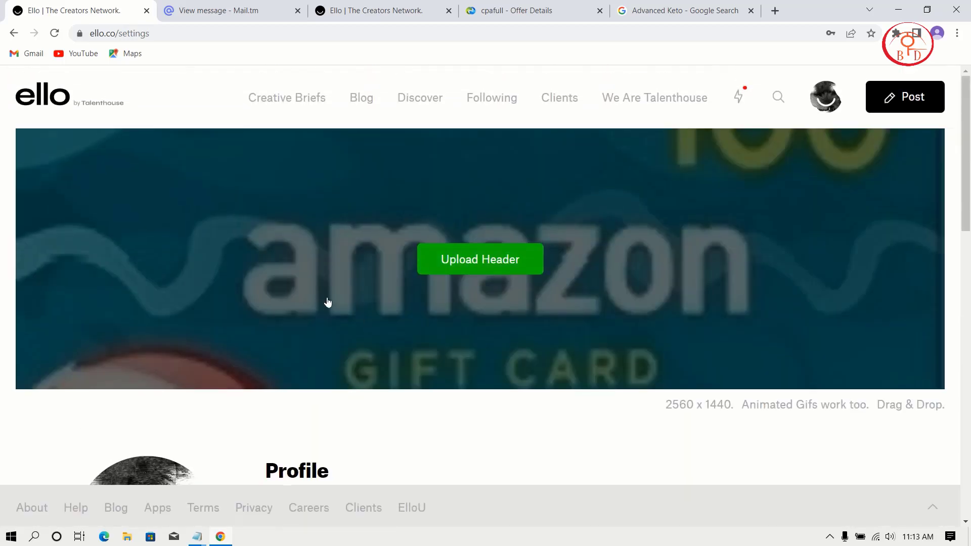
scroll(545, 278, down, 6)
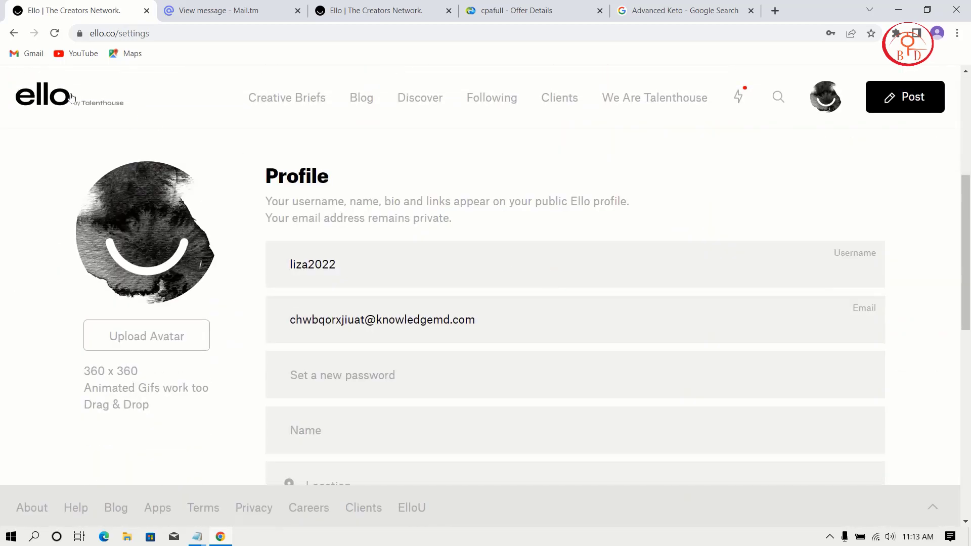
click(70, 97)
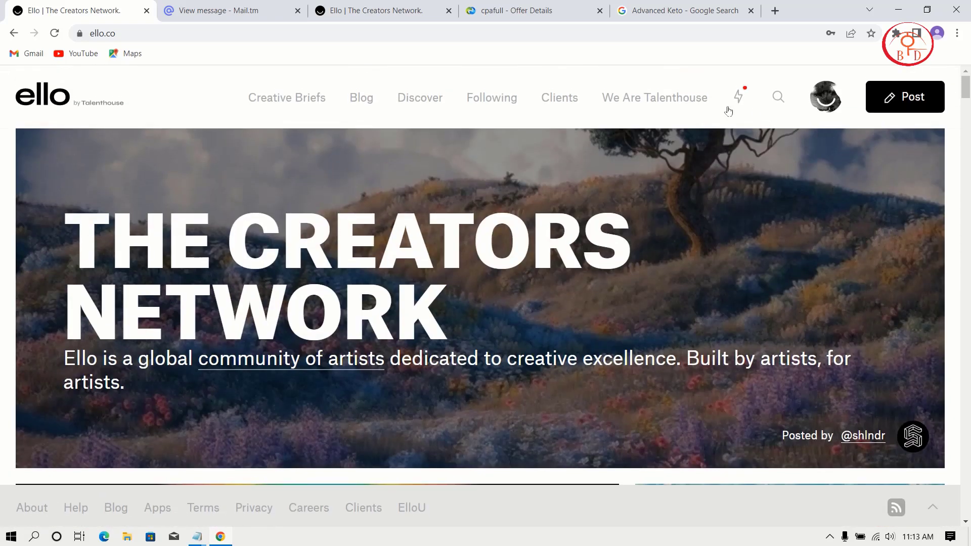
- Check the comment, mention, love, repost and follower notification tabs, then open Community Update 8/28/2019
click(823, 95)
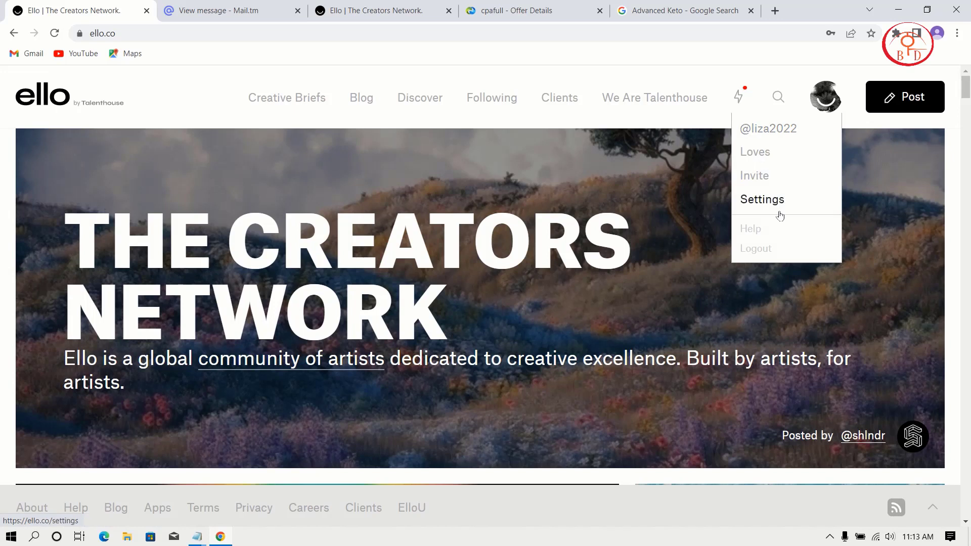
click(738, 97)
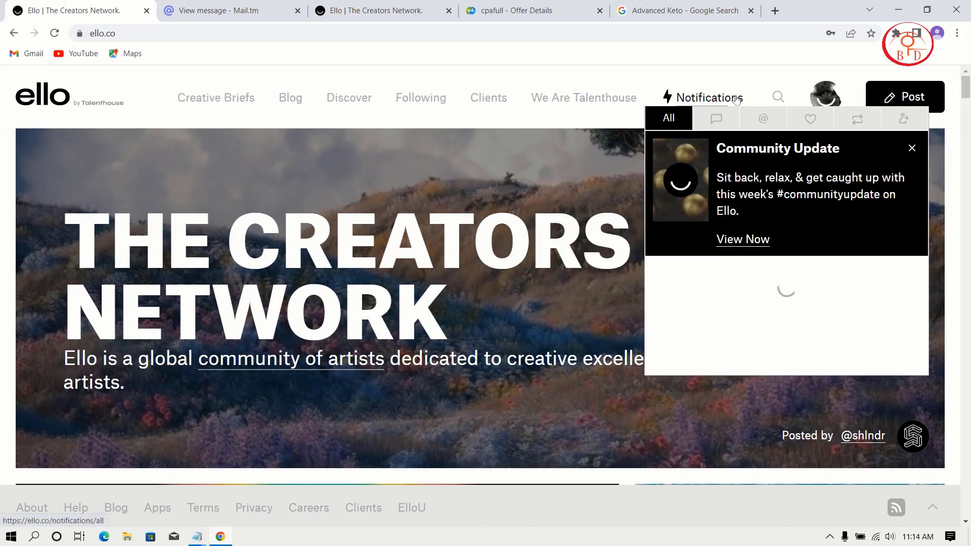
click(727, 118)
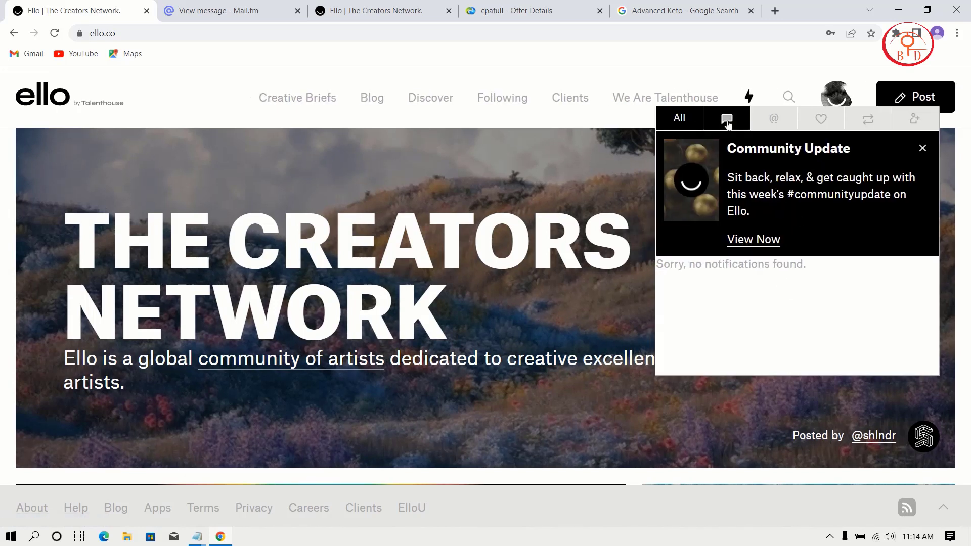
click(773, 121)
click(820, 120)
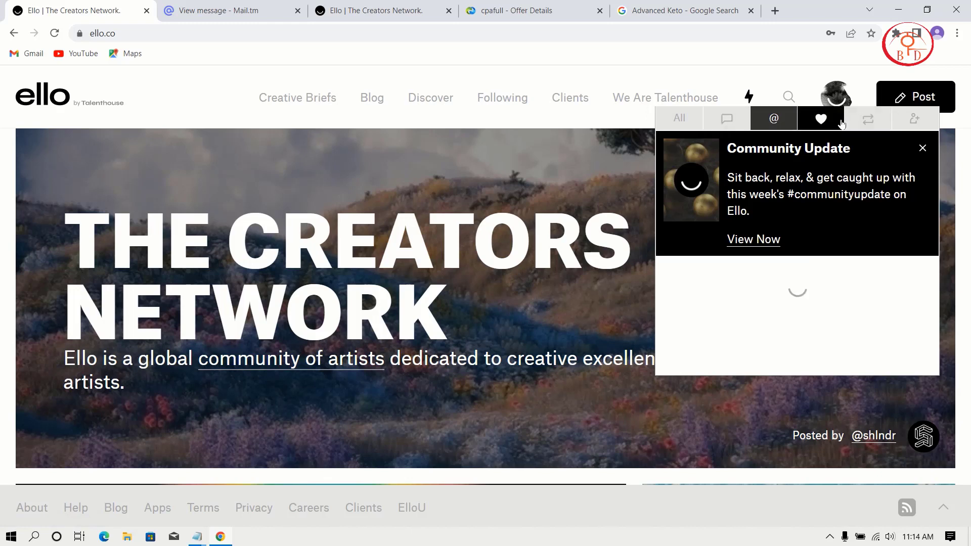
click(868, 120)
click(914, 124)
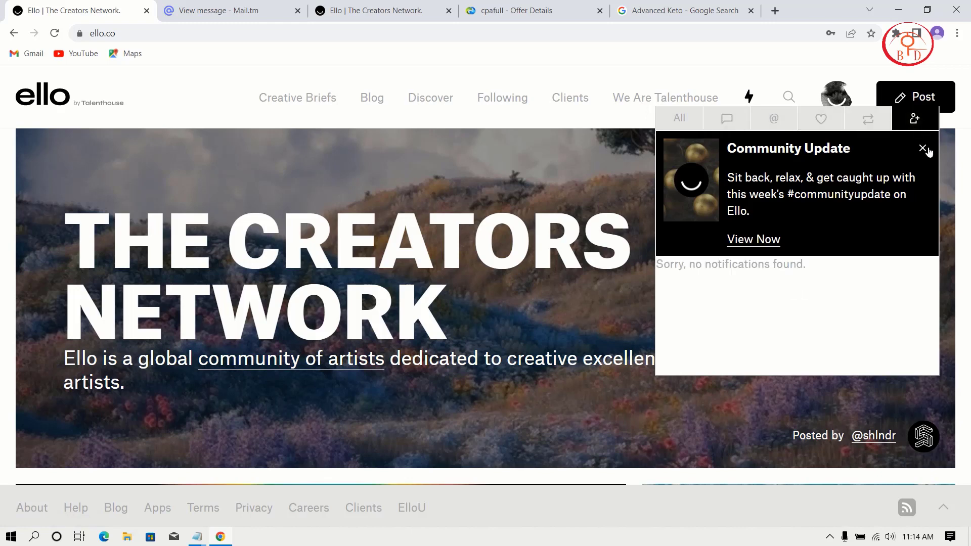
click(763, 242)
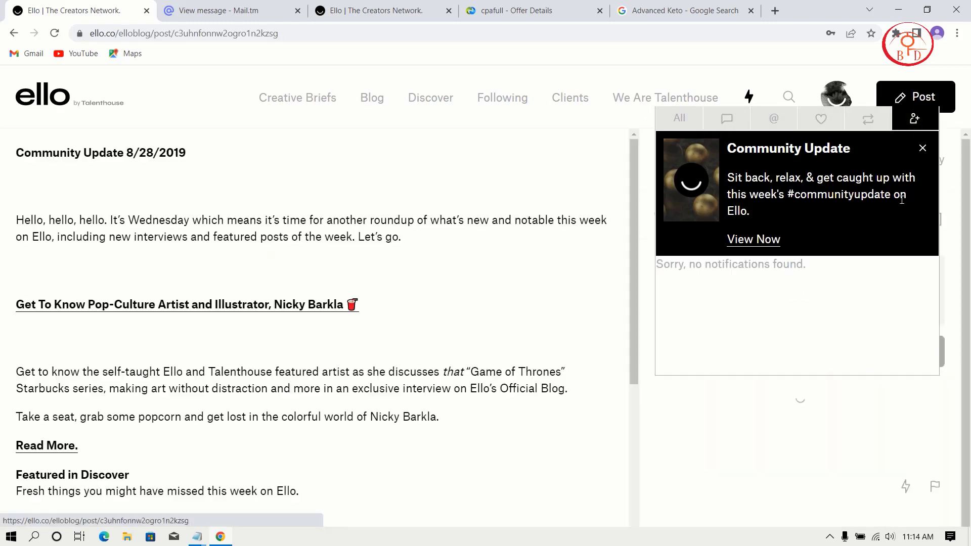
- Scroll through the blog post, go back to ello.co, and scroll up to The Creators Network banner
scroll(319, 306, down, 15)
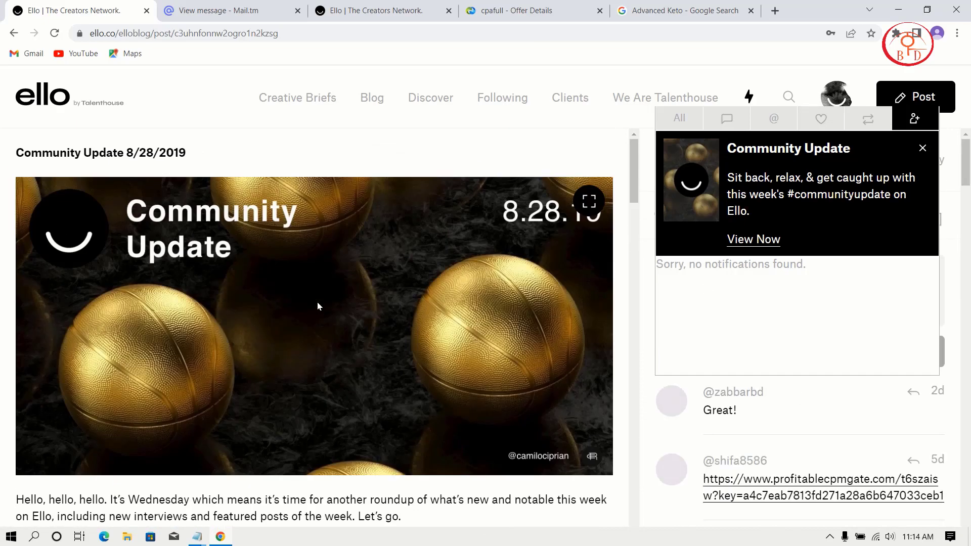
scroll(319, 306, up, 15)
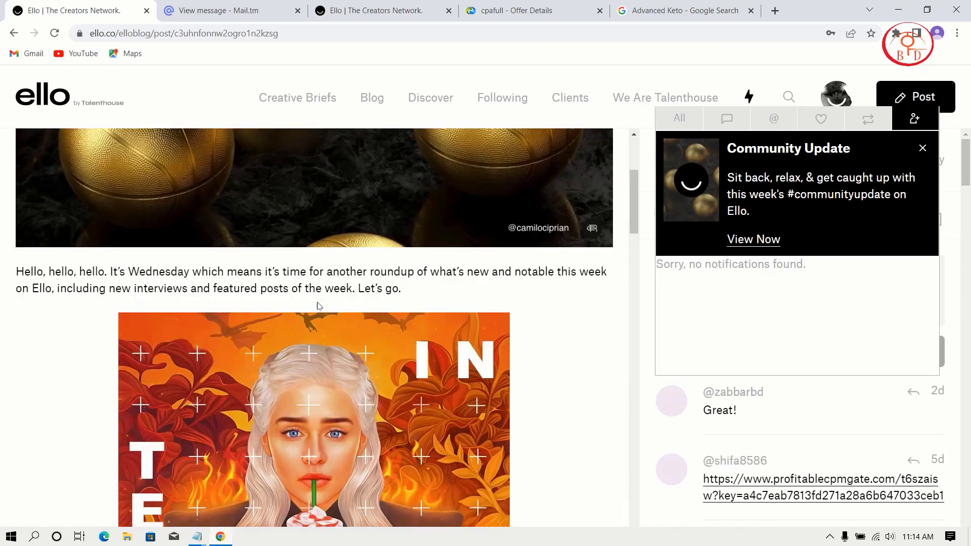
scroll(317, 302, down, 18)
scroll(317, 303, down, 8)
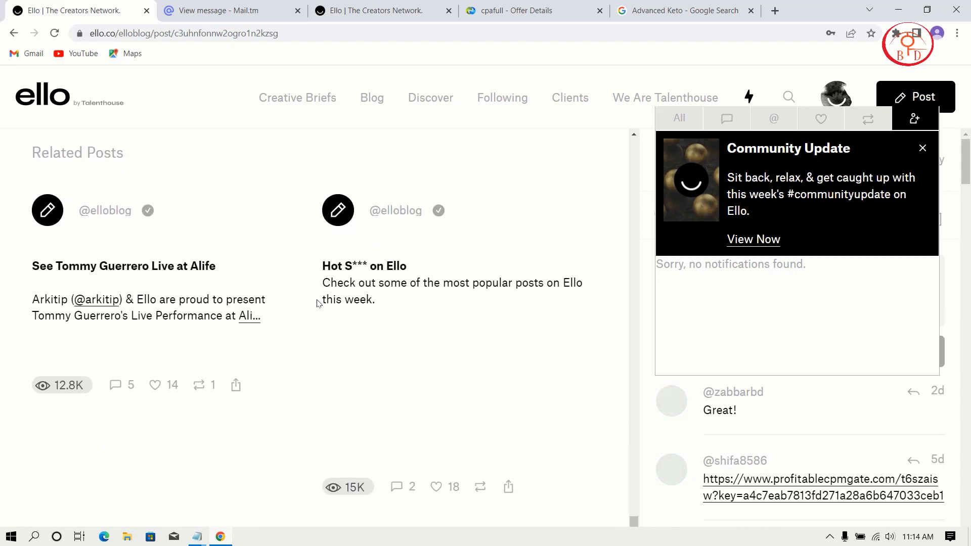
scroll(317, 302, up, 20)
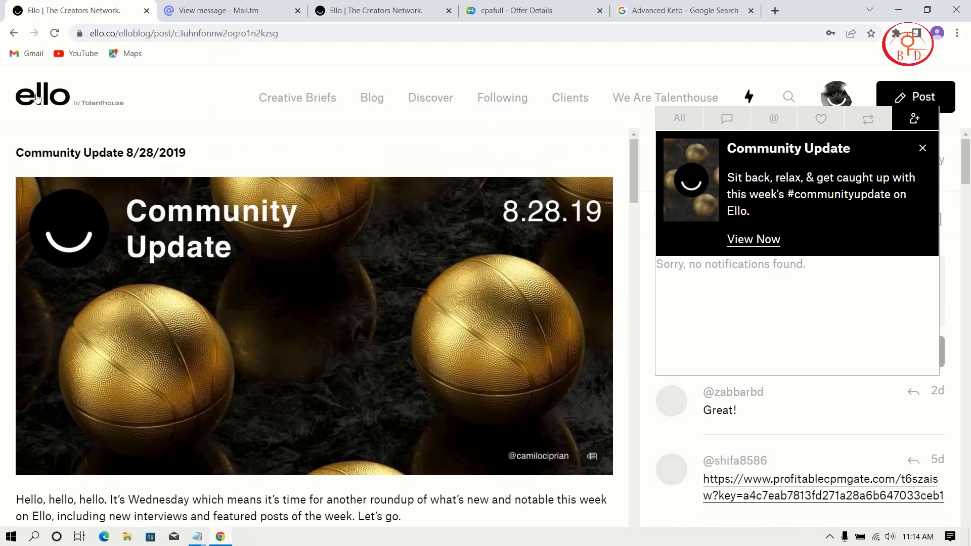
click(36, 98)
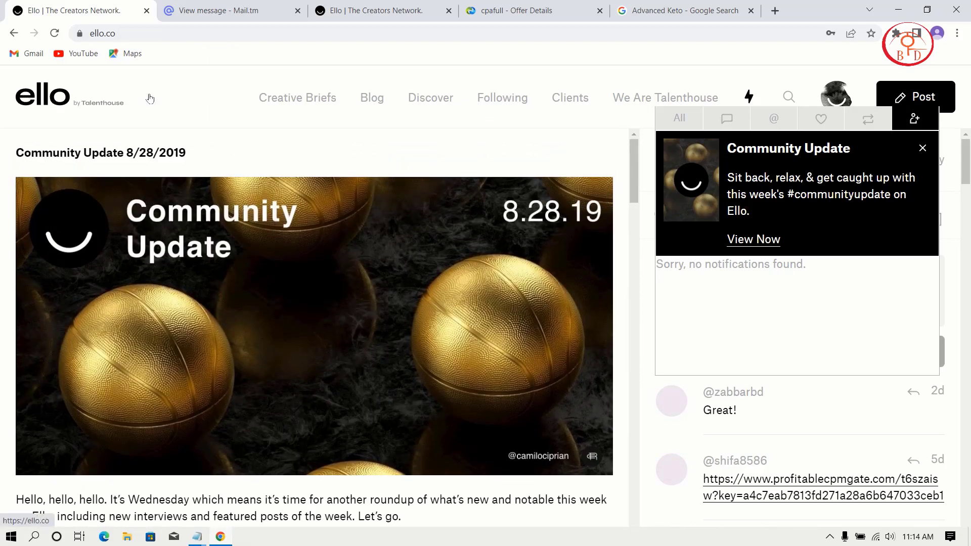
scroll(699, 241, down, 5)
scroll(699, 245, up, 5)
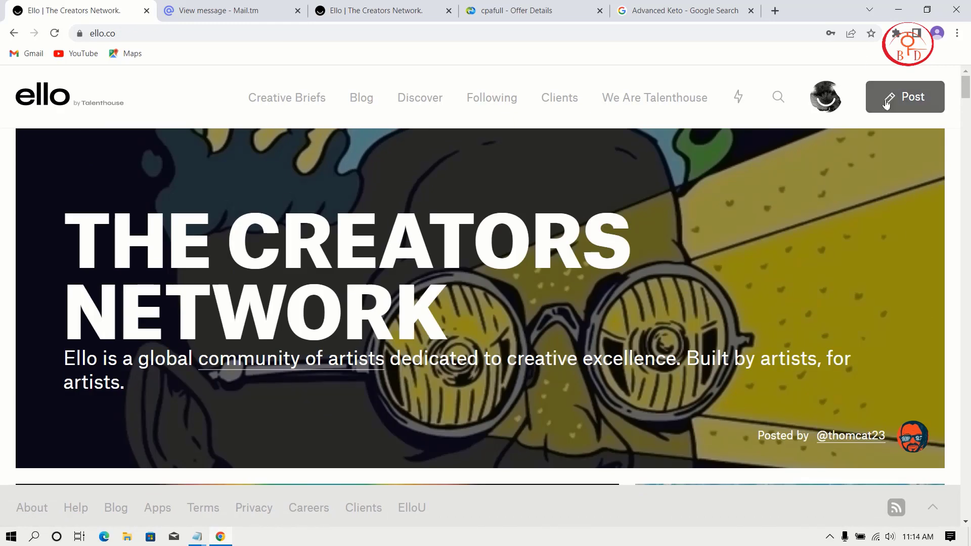
- Start a new post and paste the iPhone 13 Pro specs and description copied from Notepad
click(886, 103)
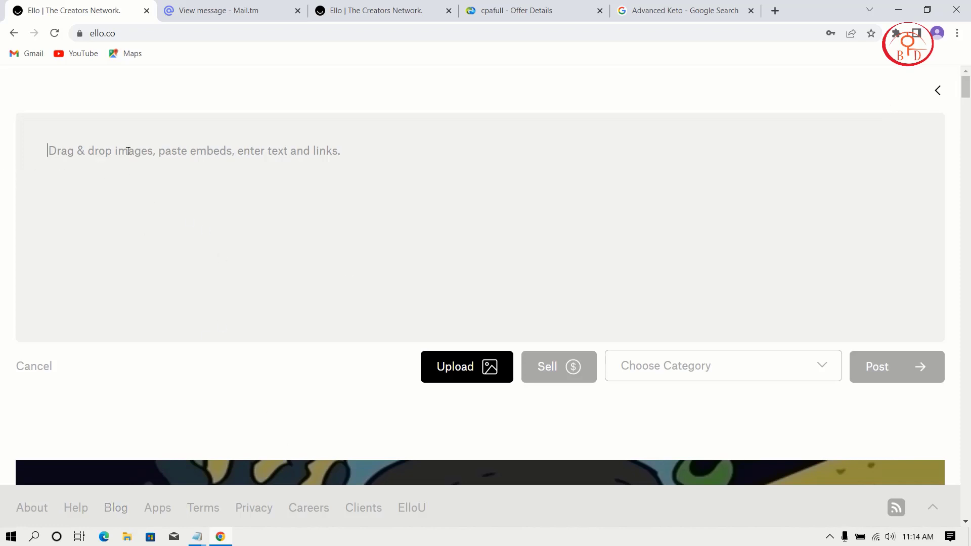
mouse_move(197, 536)
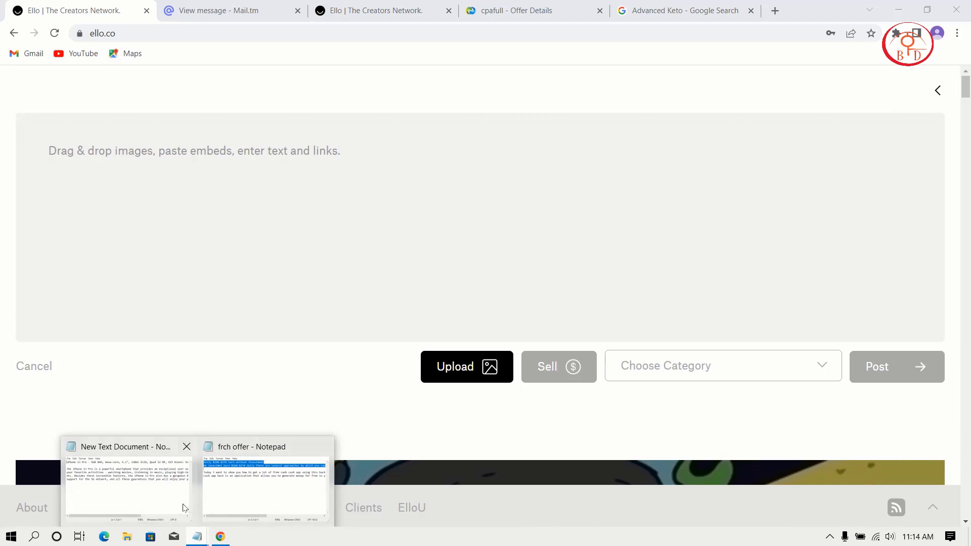
click(127, 480)
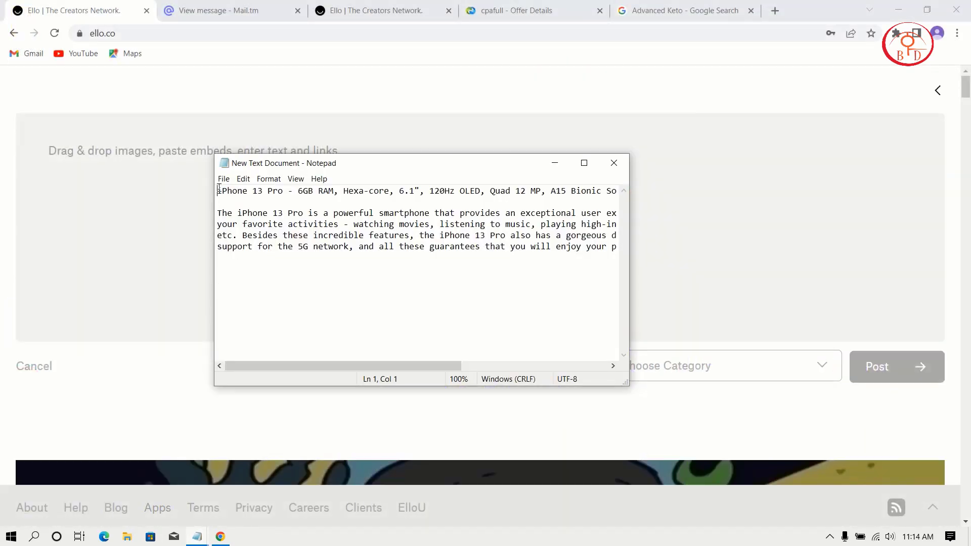
drag(218, 189, 645, 243)
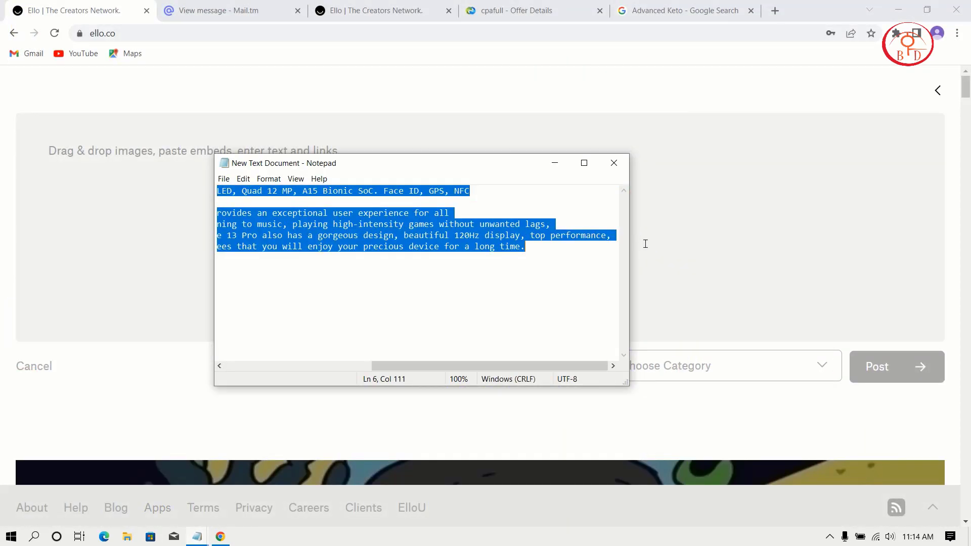
right_click(549, 229)
click(567, 252)
click(157, 162)
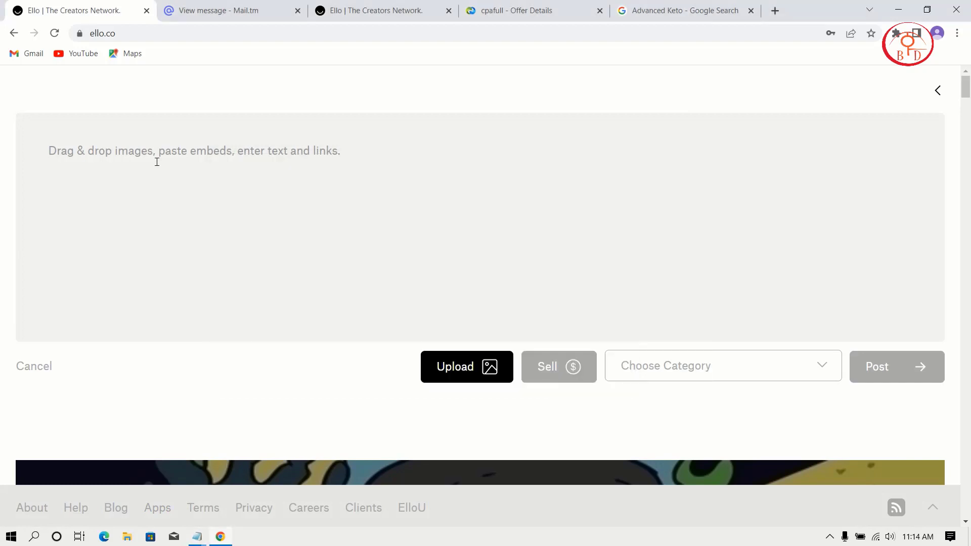
key(ctrl+v)
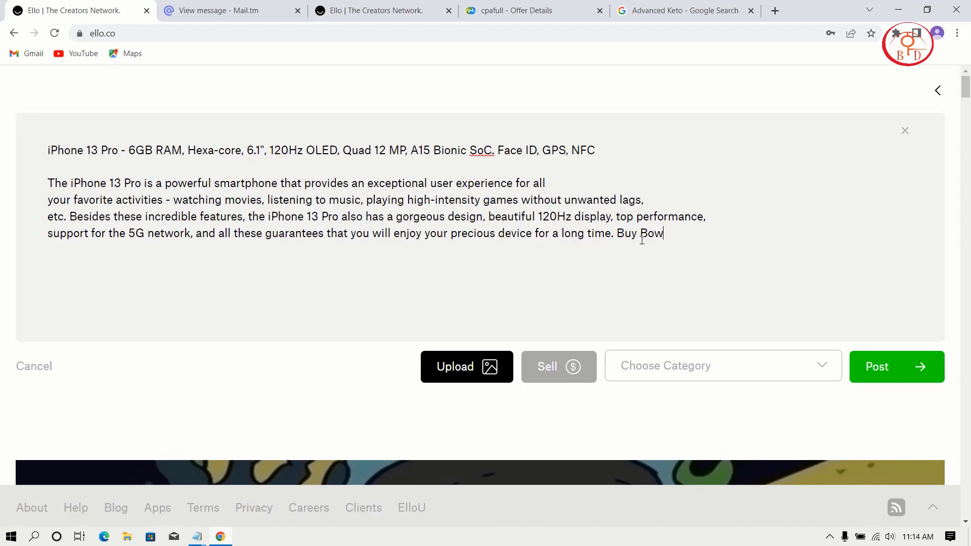
click(488, 6)
- Open offer 14985 from page 12 of CPAFULL's All Offers list
click(102, 208)
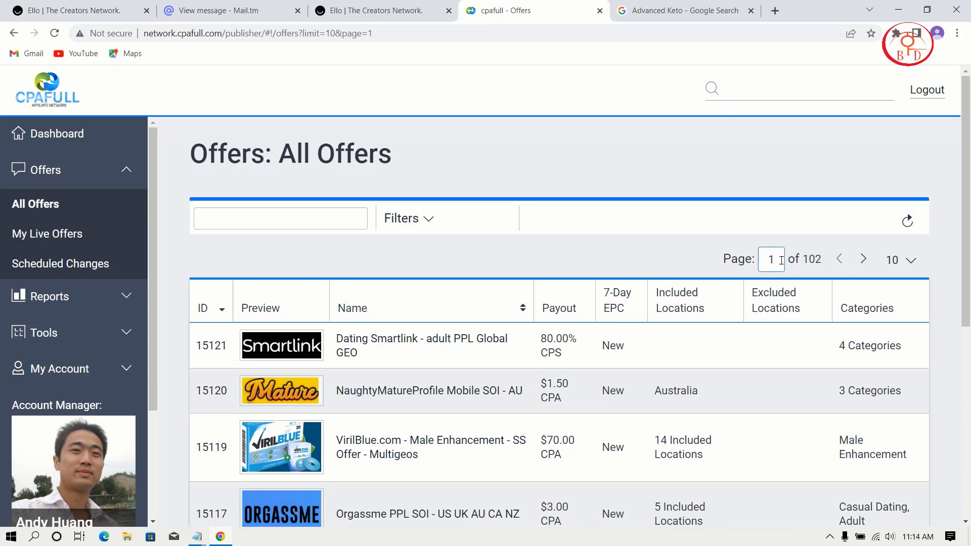
key(Return)
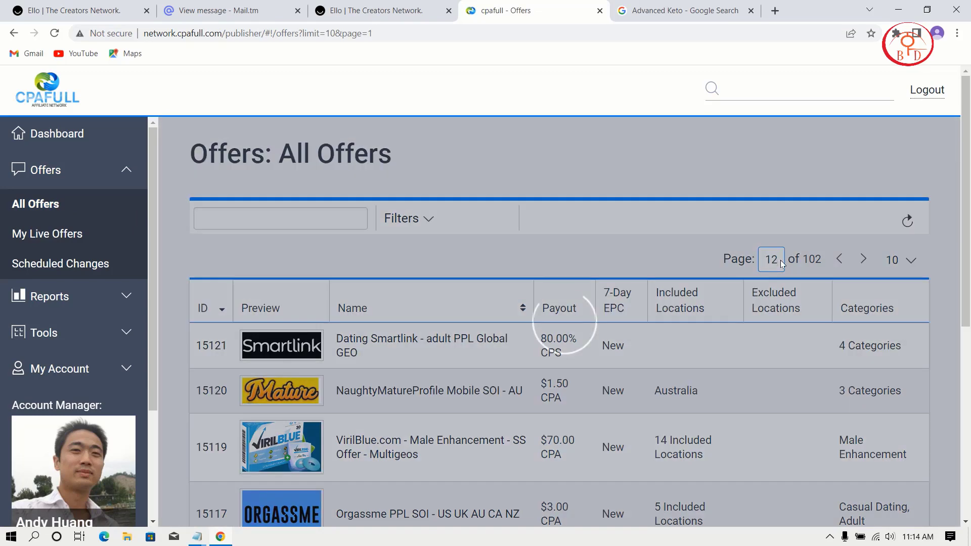
scroll(439, 358, down, 6)
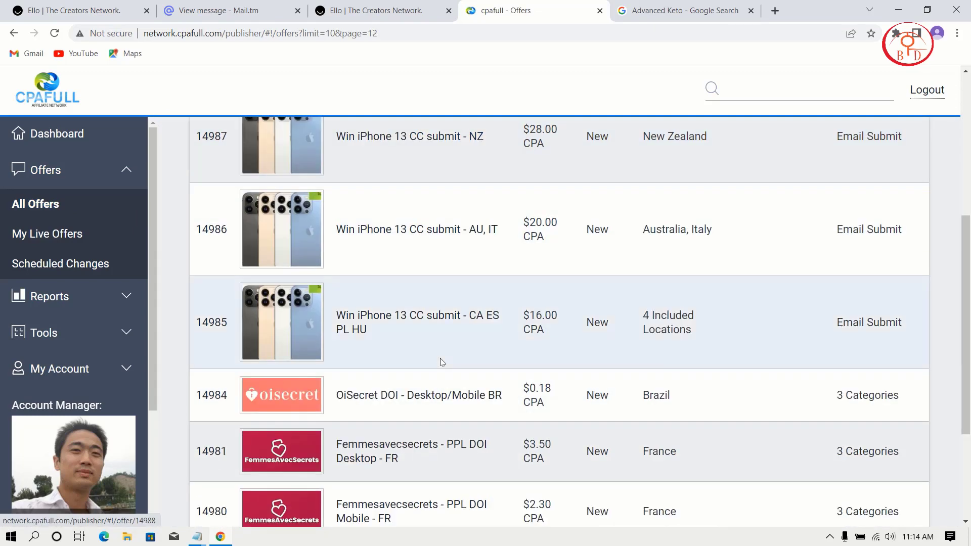
click(412, 318)
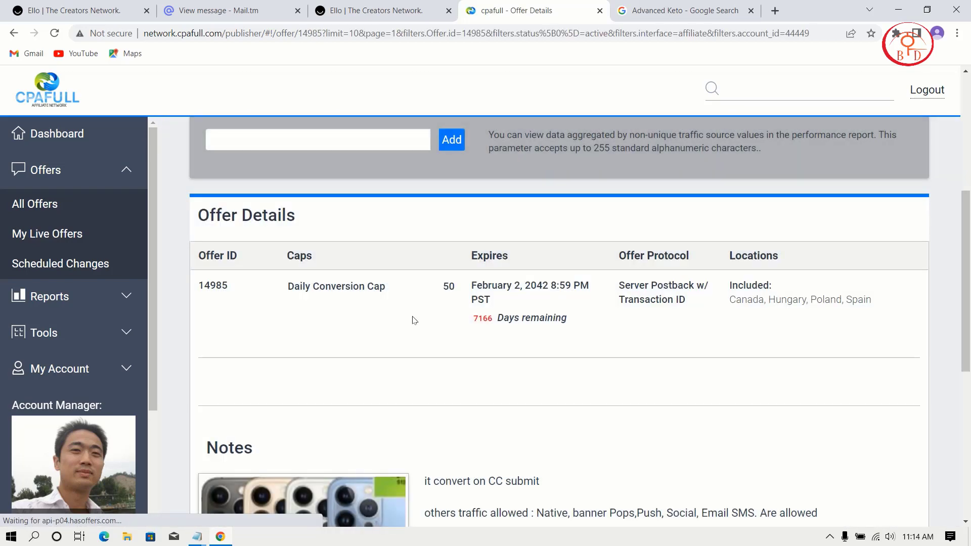
- Copy the offer's tracking link and paste it after 'Buy Now:' in the Ello post
drag(455, 241, 212, 235)
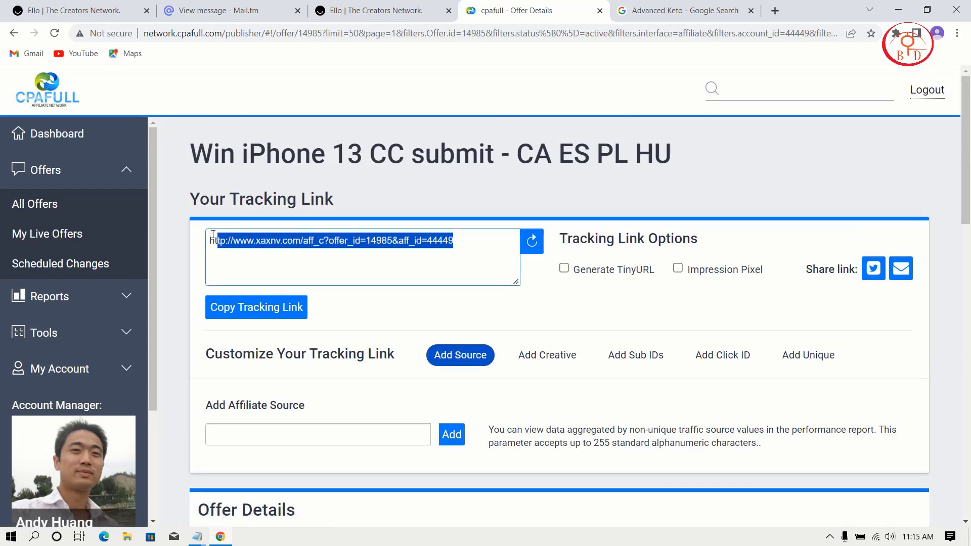
right_click(210, 240)
click(242, 282)
click(136, 6)
key(ctrl+v)
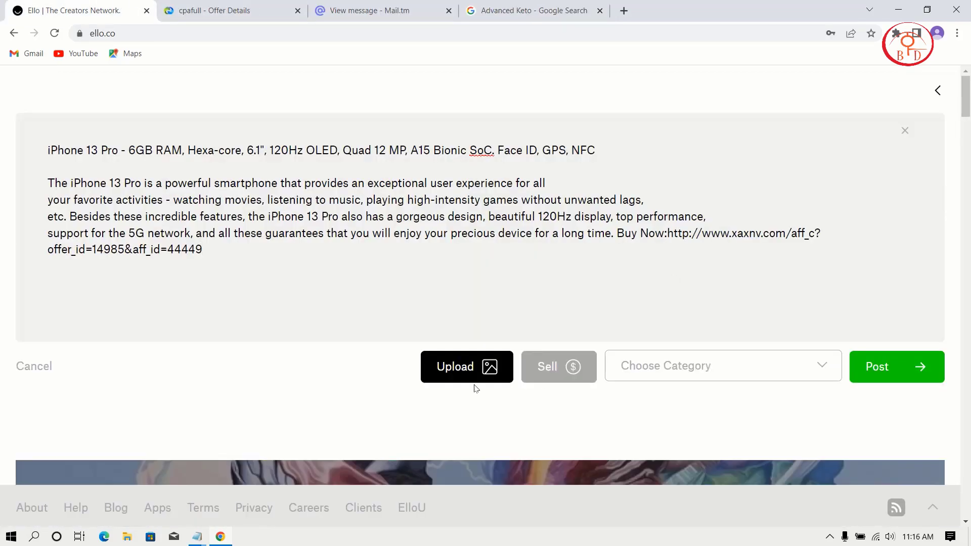
- Attach the download (2) iPhone image and the shopping file to the post
click(477, 368)
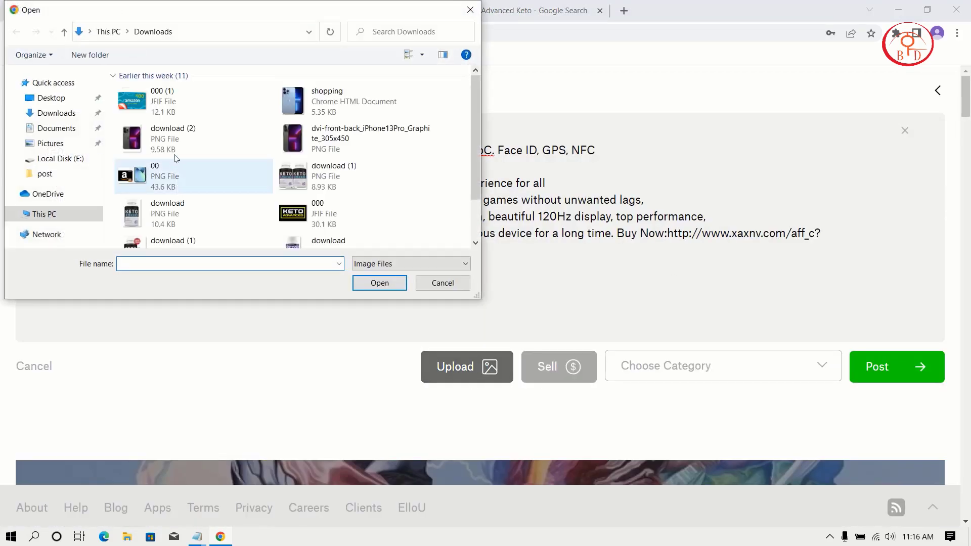
click(167, 136)
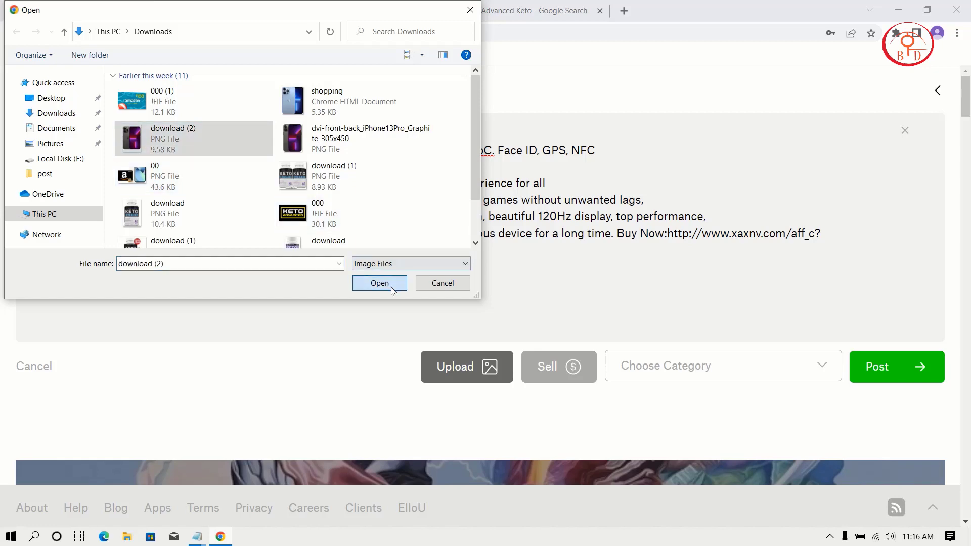
click(379, 283)
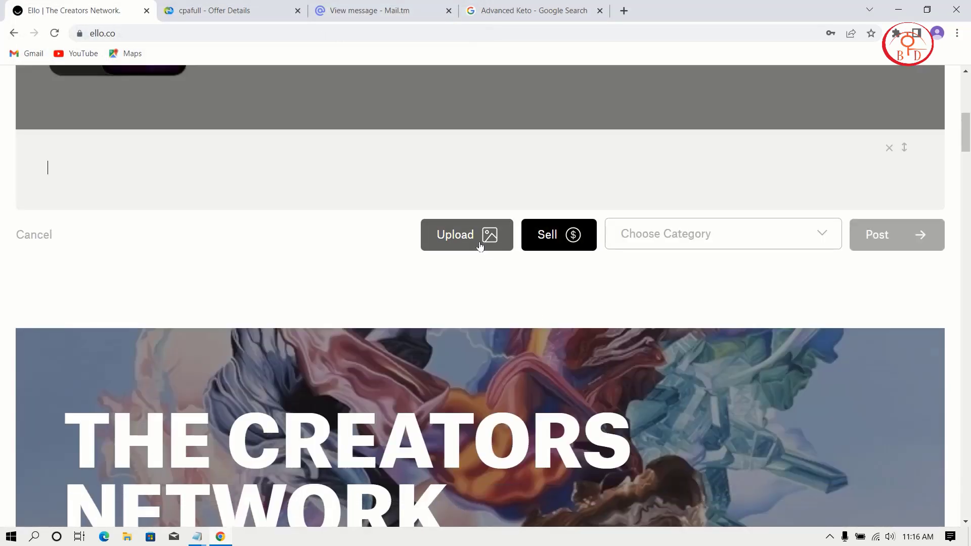
click(495, 244)
click(349, 96)
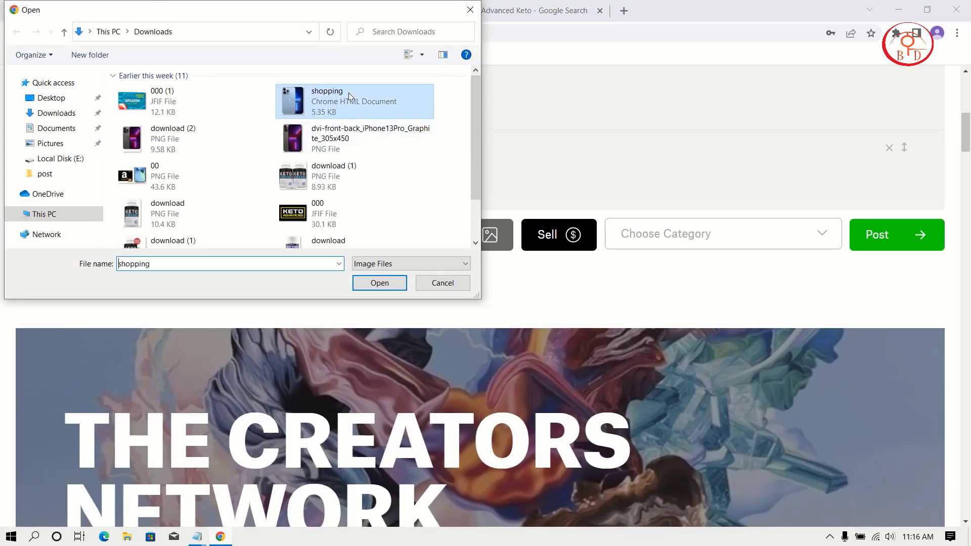
click(373, 282)
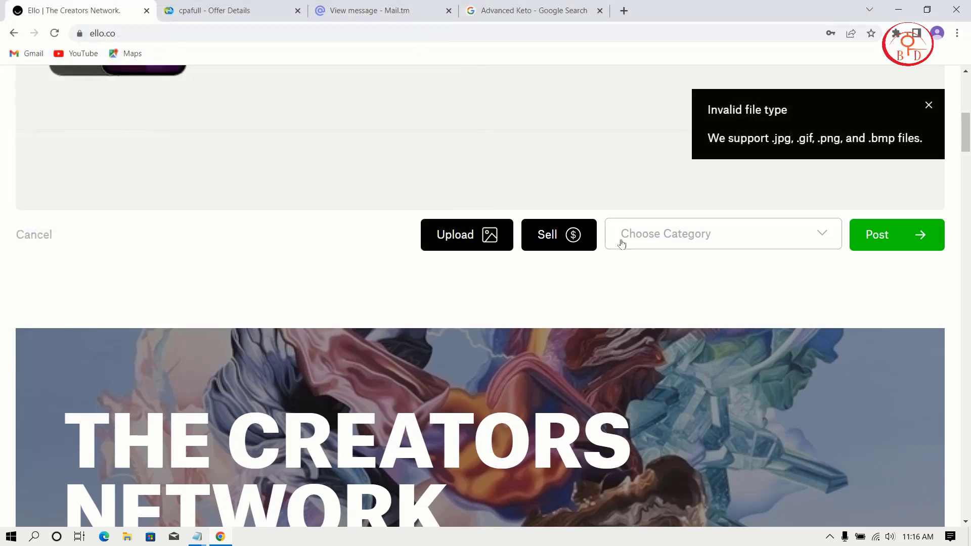
- Add the copied offer link as the post's Sell product link
click(545, 234)
right_click(396, 301)
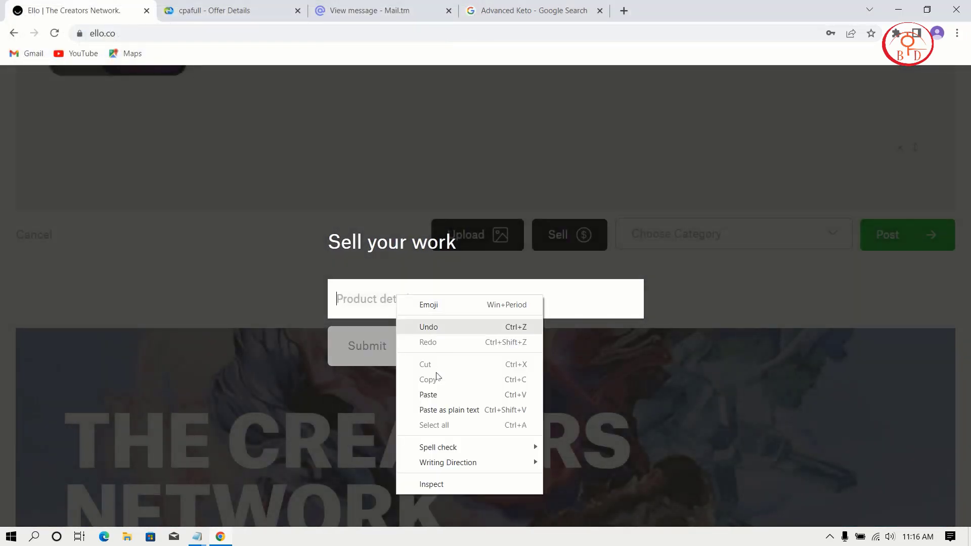
click(429, 397)
click(385, 347)
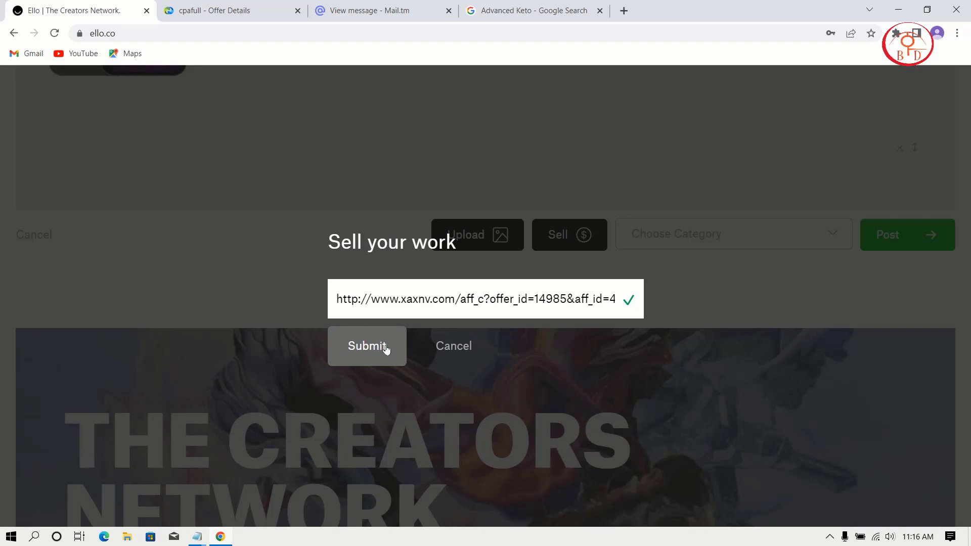
- Put the post in the Digital Decade category and publish it
click(671, 233)
scroll(691, 332, down, 10)
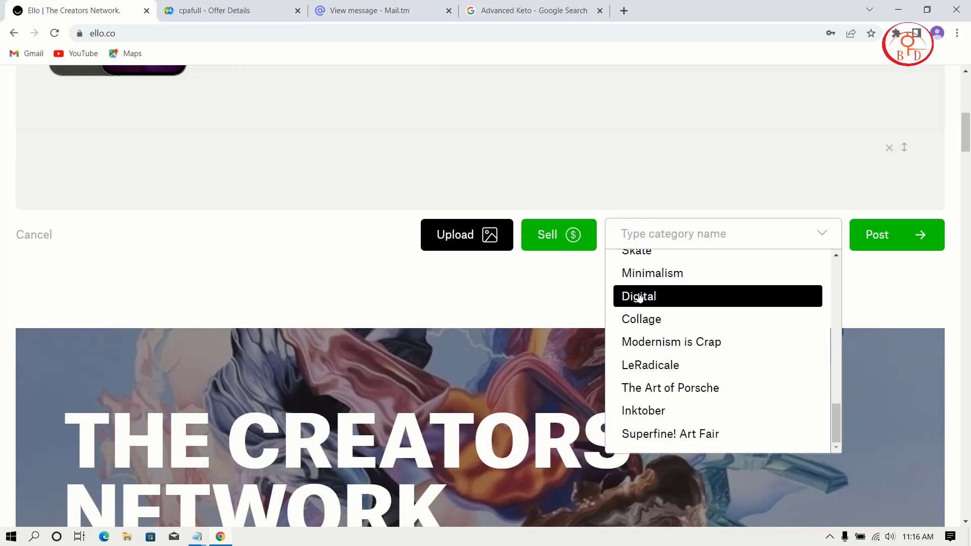
scroll(700, 283, up, 3)
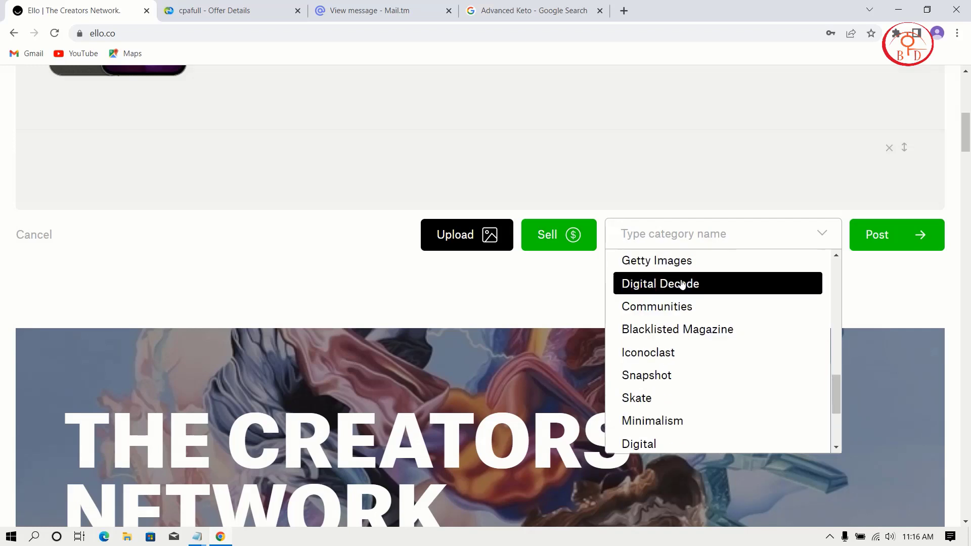
click(680, 283)
click(899, 239)
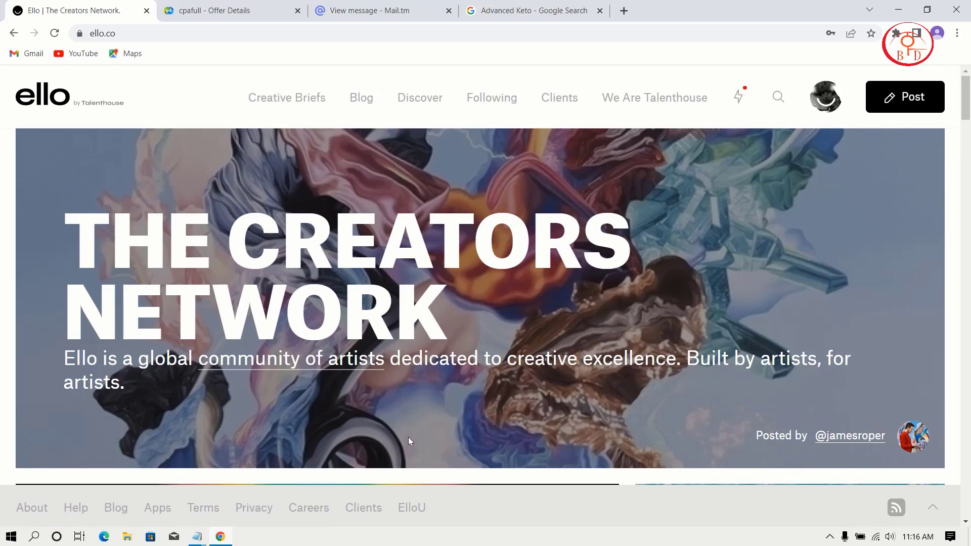
scroll(408, 438, down, 7)
scroll(408, 438, up, 7)
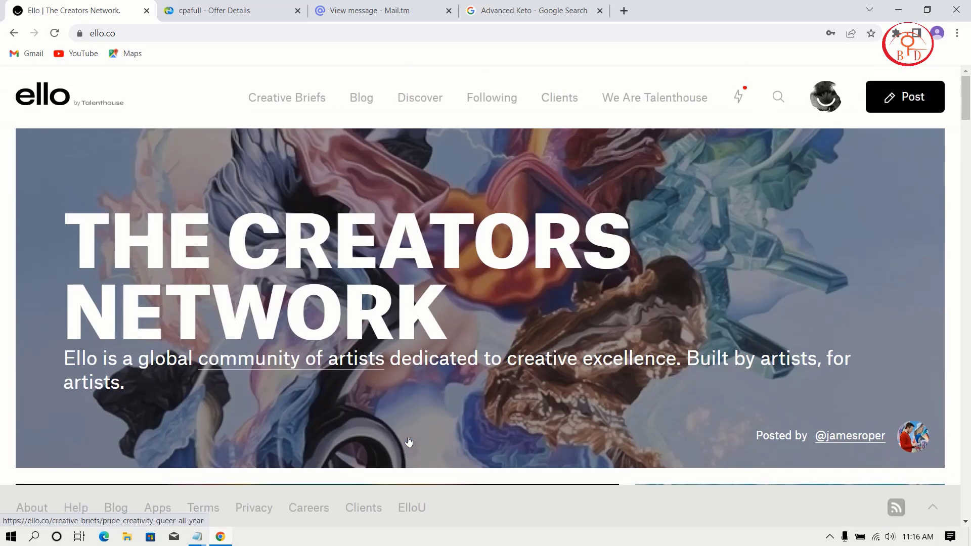
- Go to the account settings page from the account menu
click(820, 99)
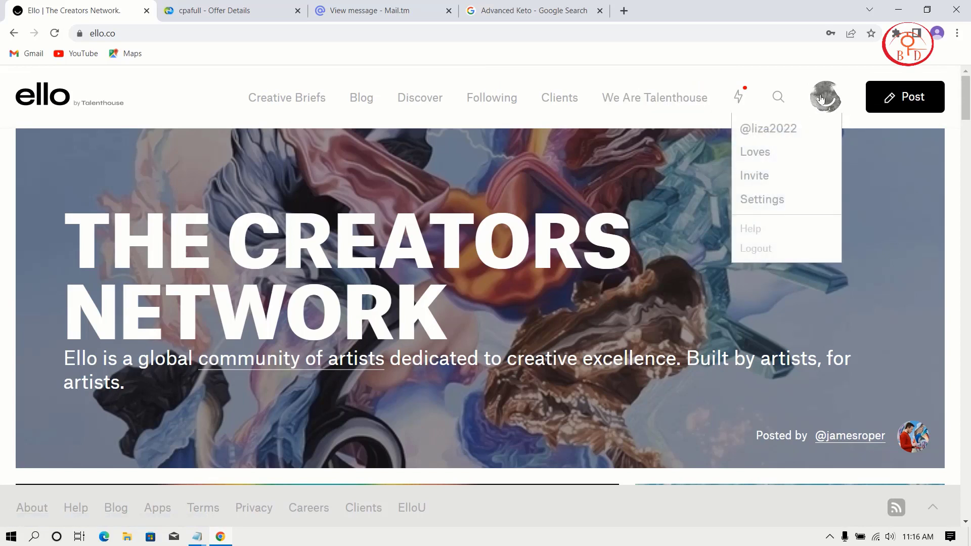
click(831, 102)
mouse_move(823, 100)
click(777, 201)
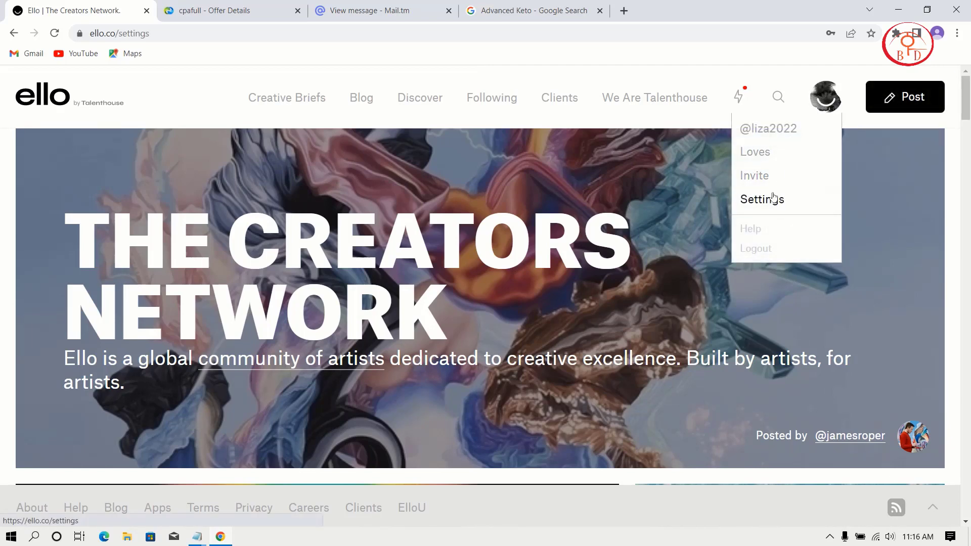
scroll(527, 298, down, 8)
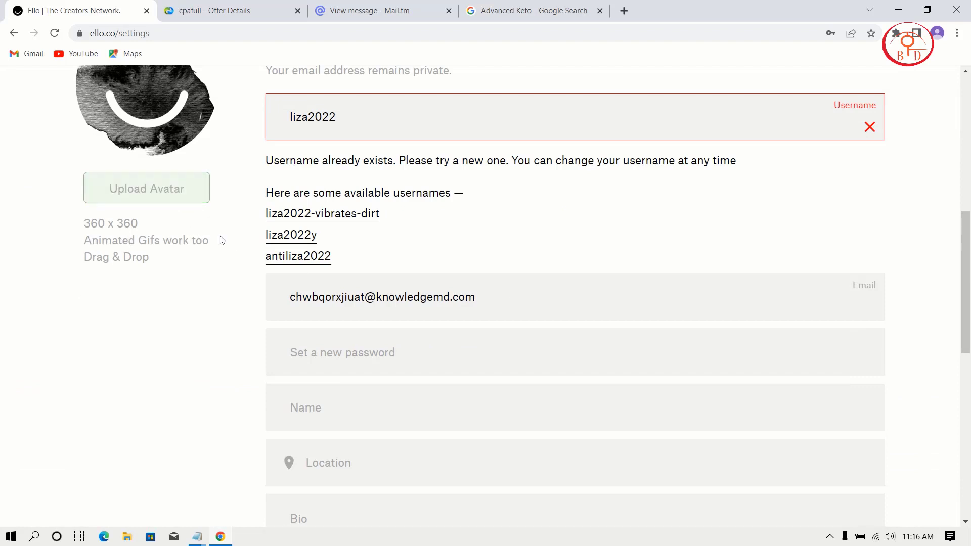
scroll(141, 329, up, 3)
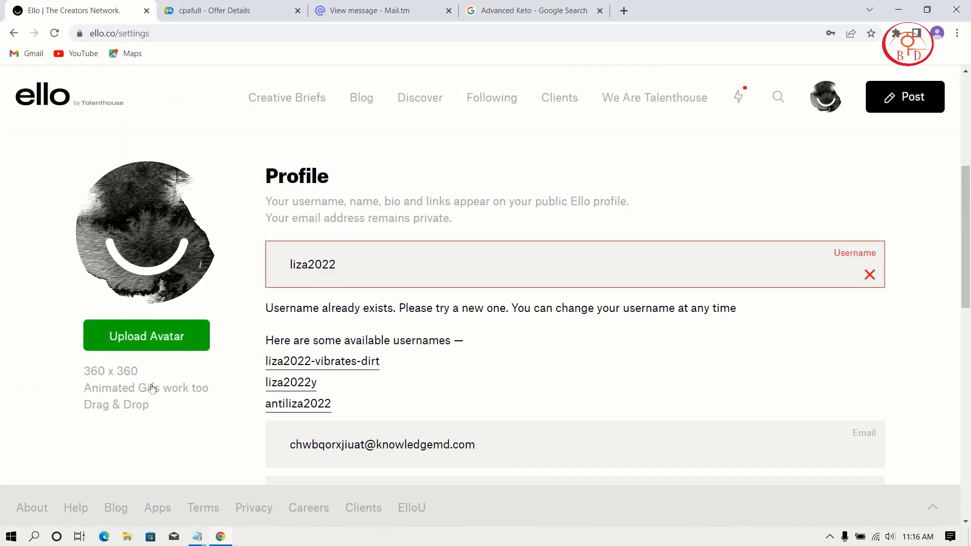
- Append '3' to the taken username and save the profile changes
click(415, 258)
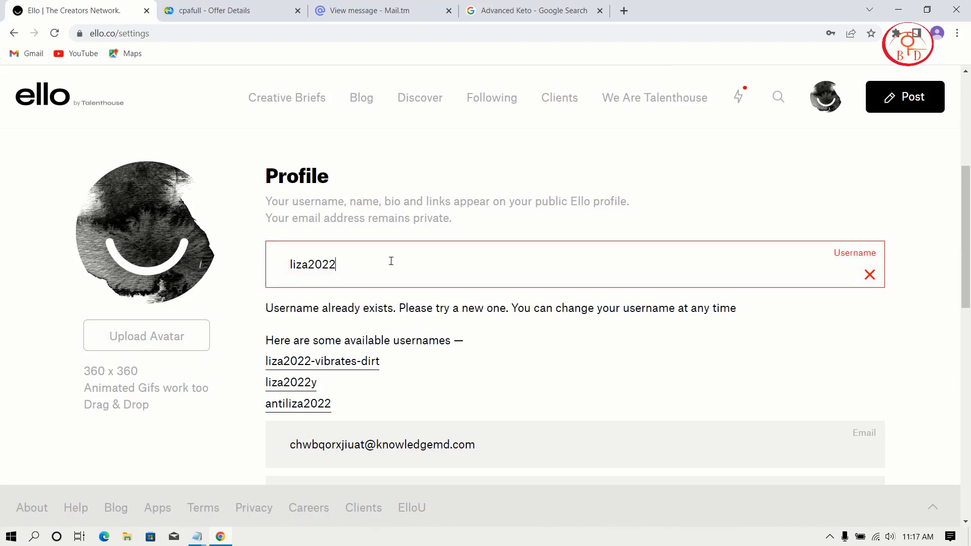
text(33)
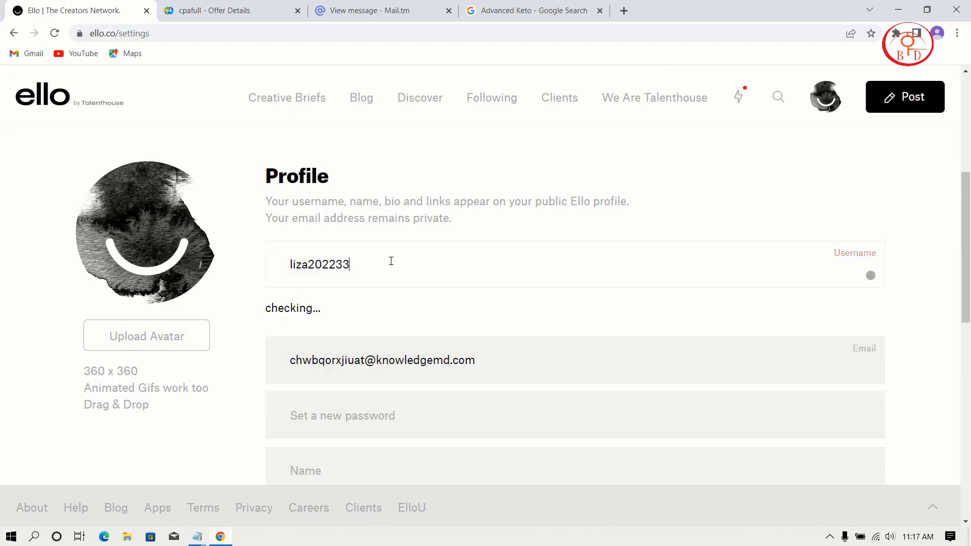
click(594, 359)
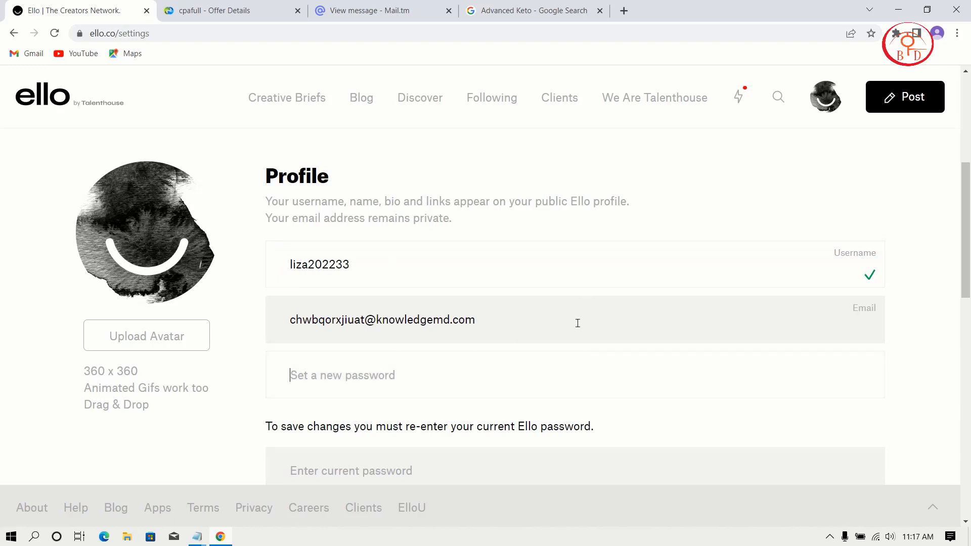
scroll(578, 318, down, 3)
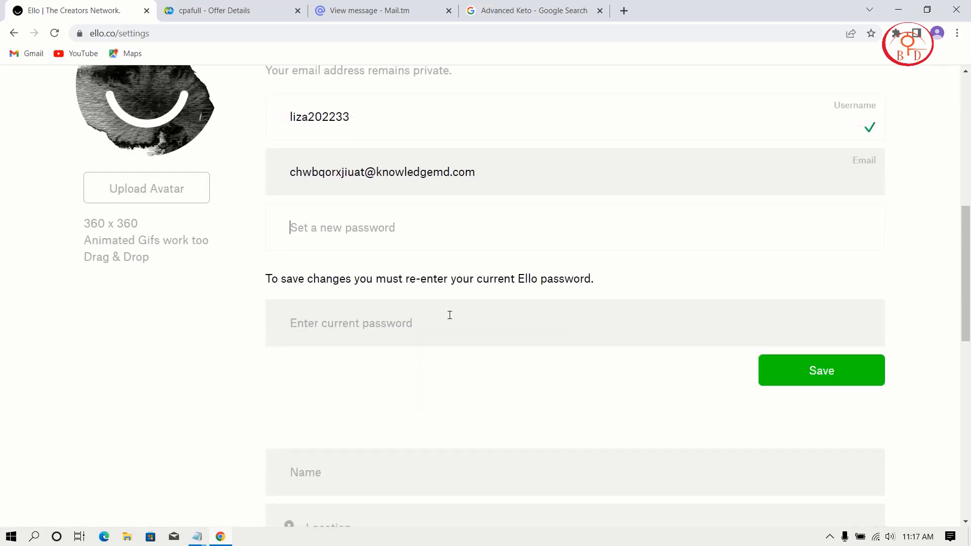
scroll(826, 286, up, 9)
scroll(825, 290, down, 9)
click(832, 378)
scroll(832, 378, up, 8)
scroll(832, 377, down, 8)
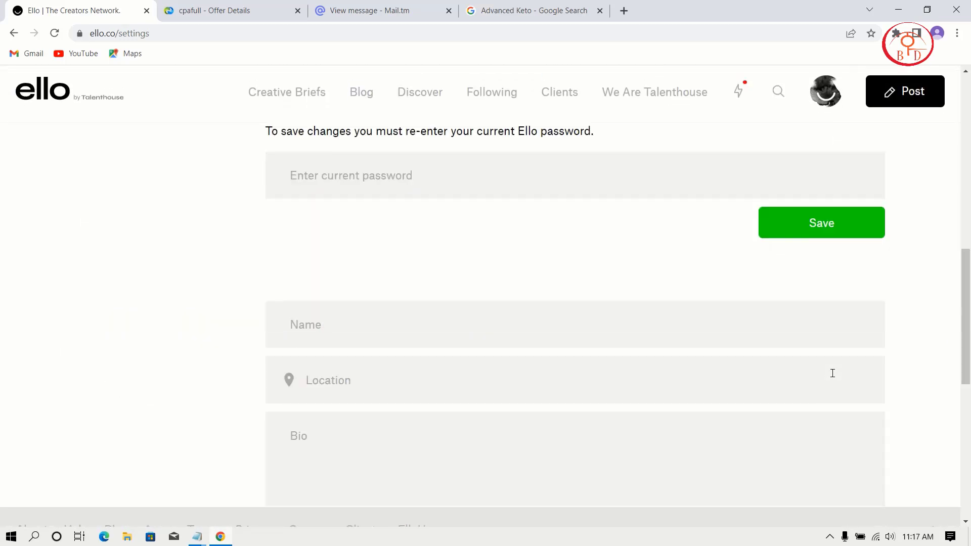
scroll(832, 375, up, 5)
scroll(832, 373, down, 7)
- Look over the settings page around the Location field
click(367, 240)
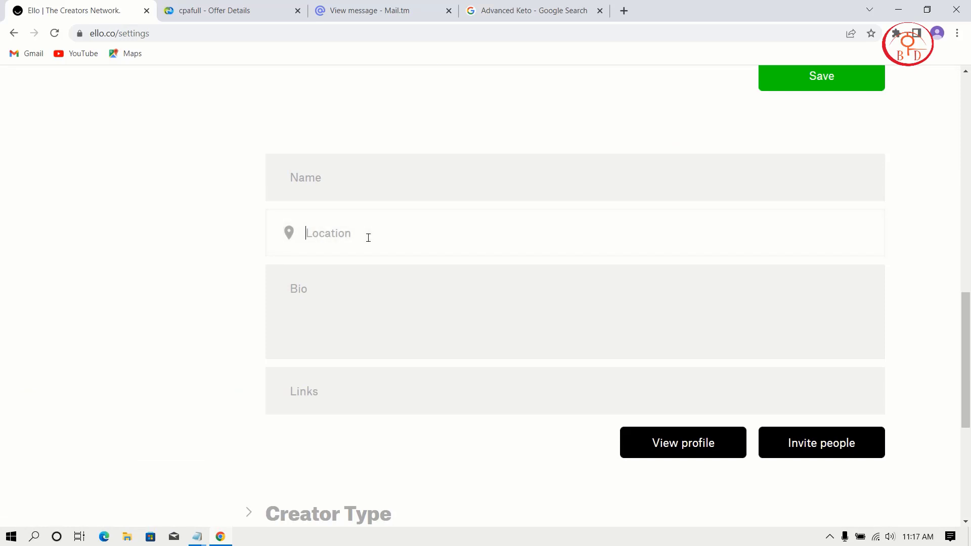
scroll(450, 339, down, 6)
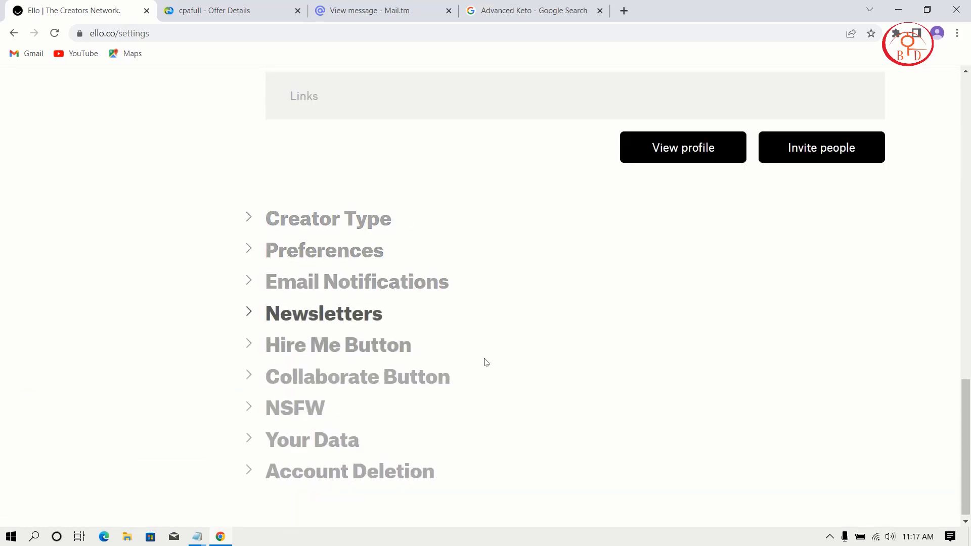
scroll(617, 359, up, 5)
scroll(618, 358, up, 10)
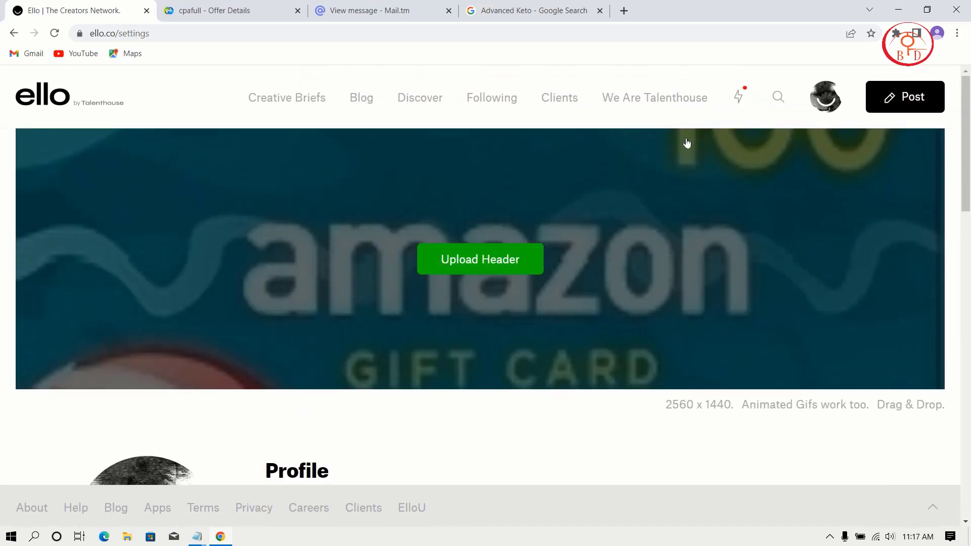
- Filter notifications by comments, mentions, loves, reposts and followers, then open the profile's Loves page
click(743, 98)
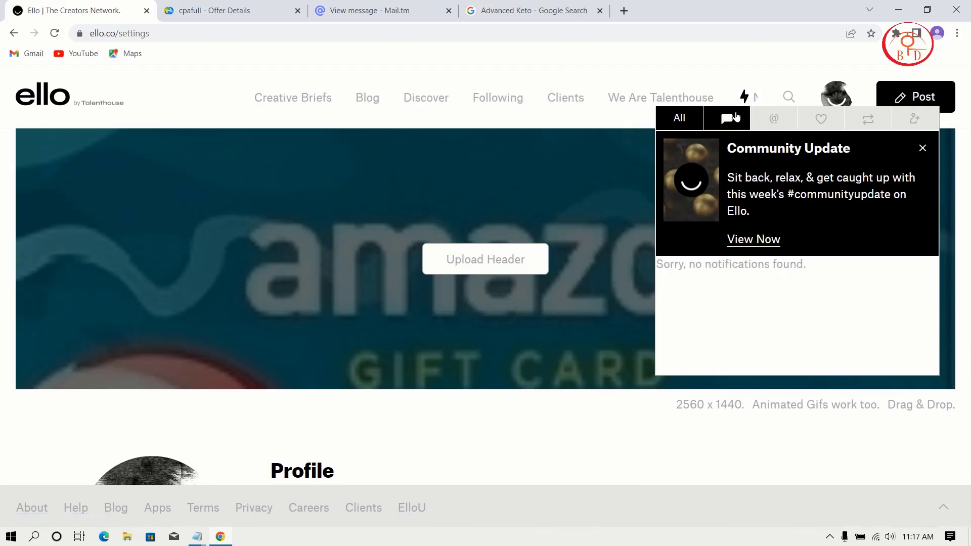
click(726, 118)
click(773, 120)
click(821, 119)
click(868, 119)
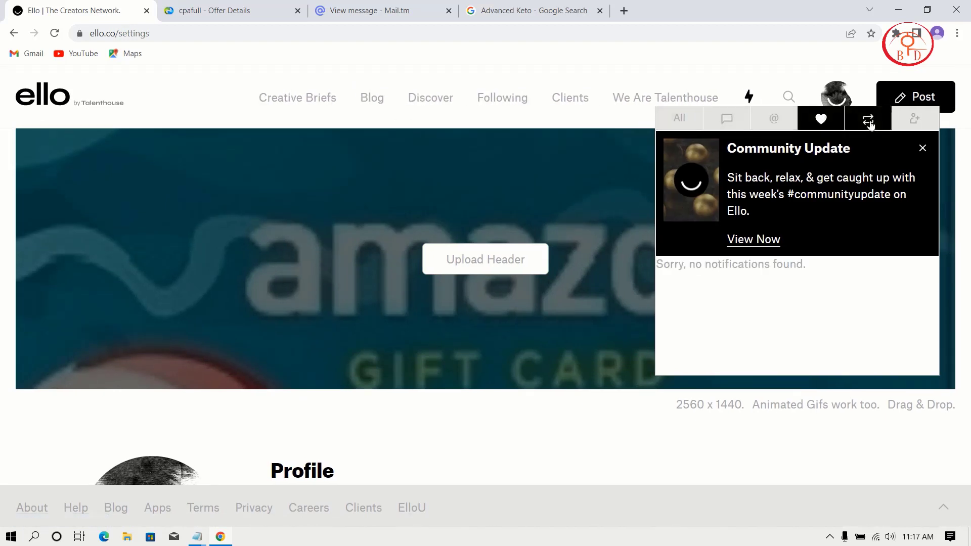
click(912, 119)
click(821, 92)
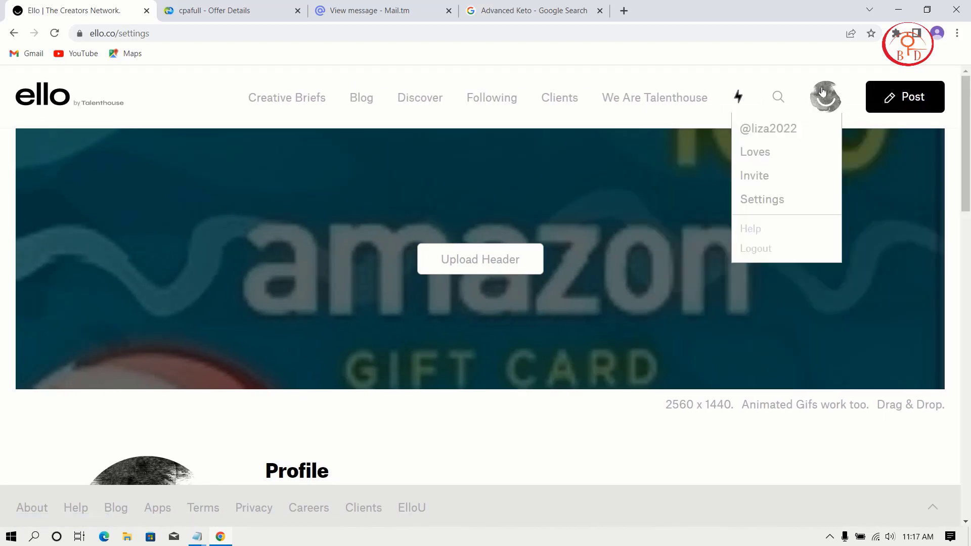
click(796, 153)
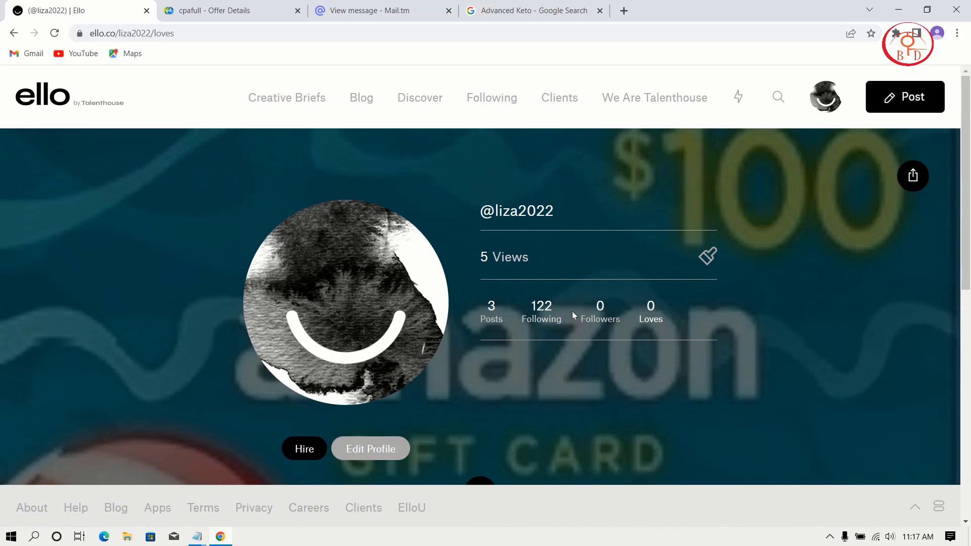
- Switch the profile view to its own Posts
drag(509, 321, 485, 320)
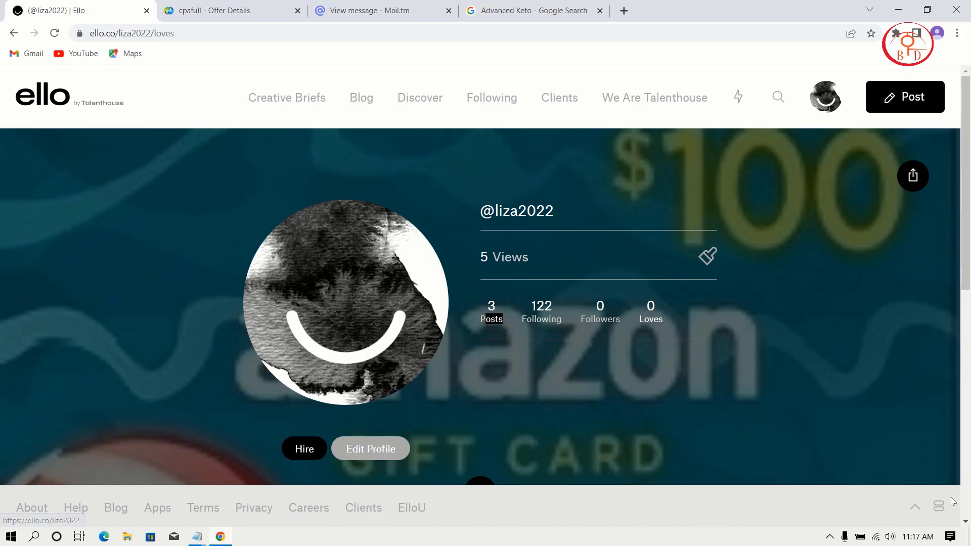
scroll(627, 358, down, 8)
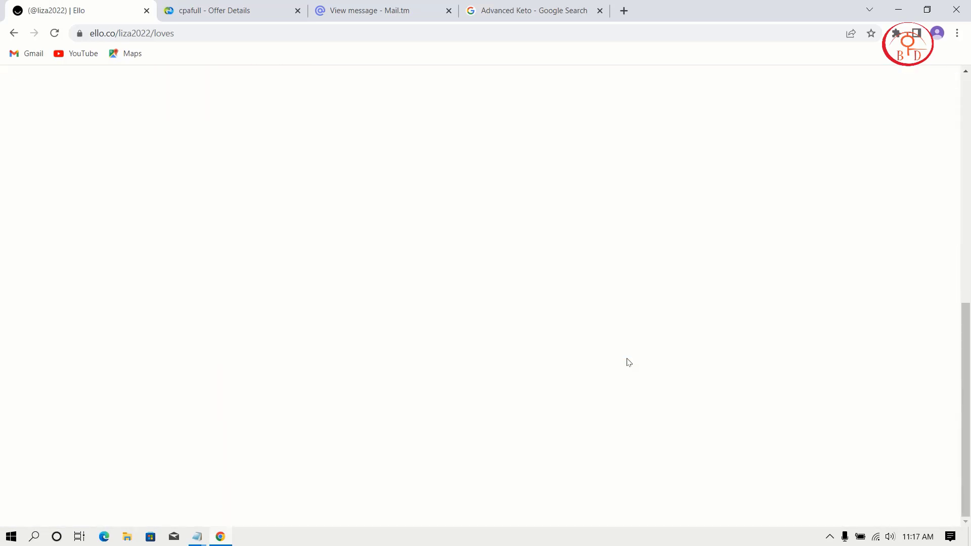
scroll(629, 362, up, 8)
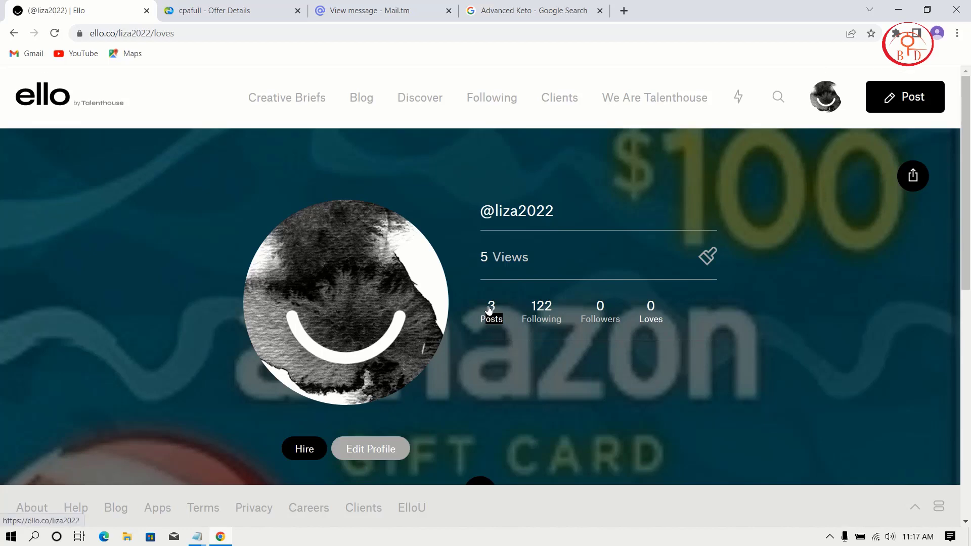
click(488, 309)
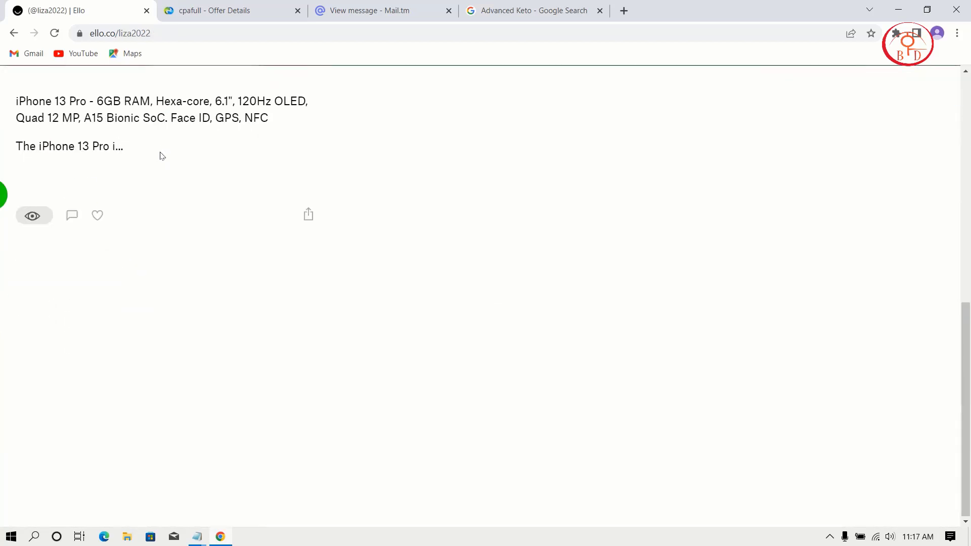
- Scroll to the published iPhone 13 Pro post with its phone image
mouse_move(59, 217)
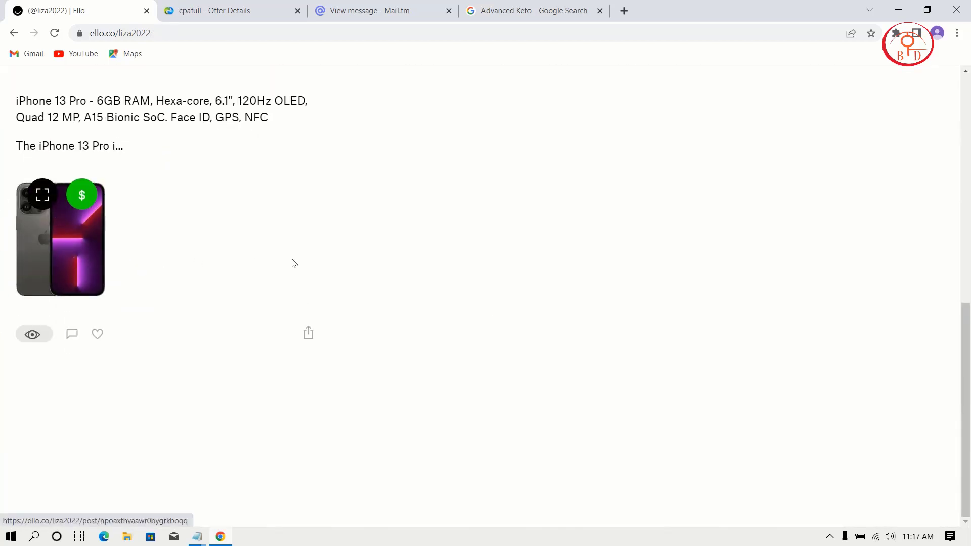
scroll(317, 258, up, 5)
scroll(317, 259, down, 5)
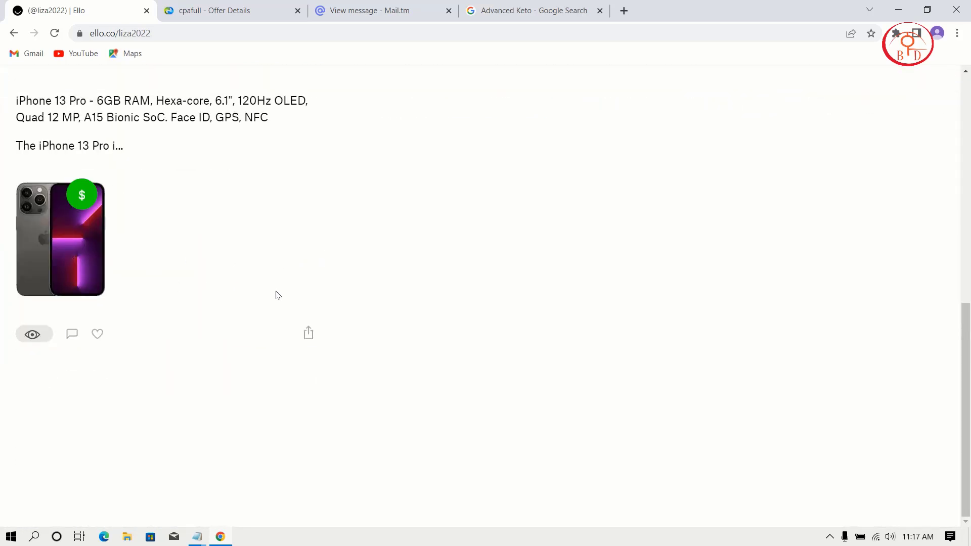
scroll(273, 294, up, 5)
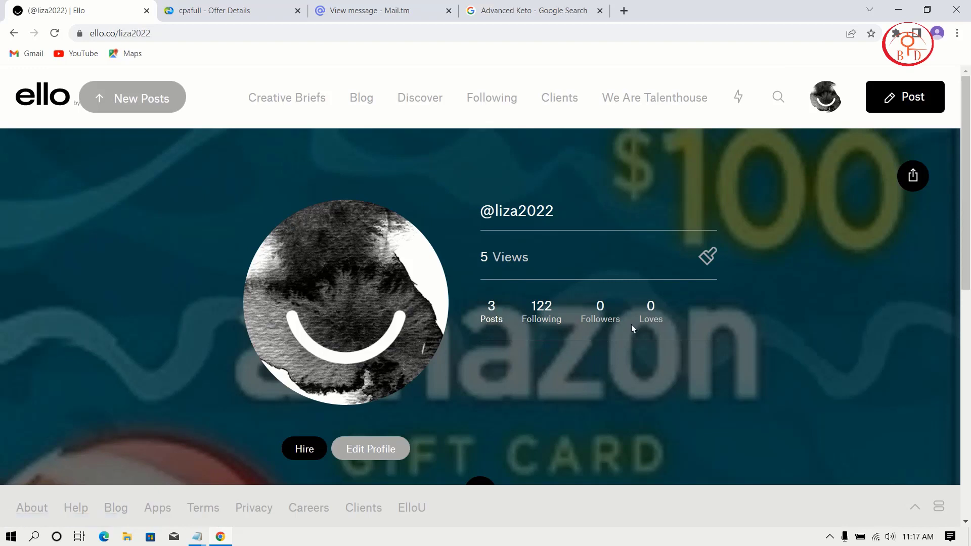
drag(478, 257, 484, 269)
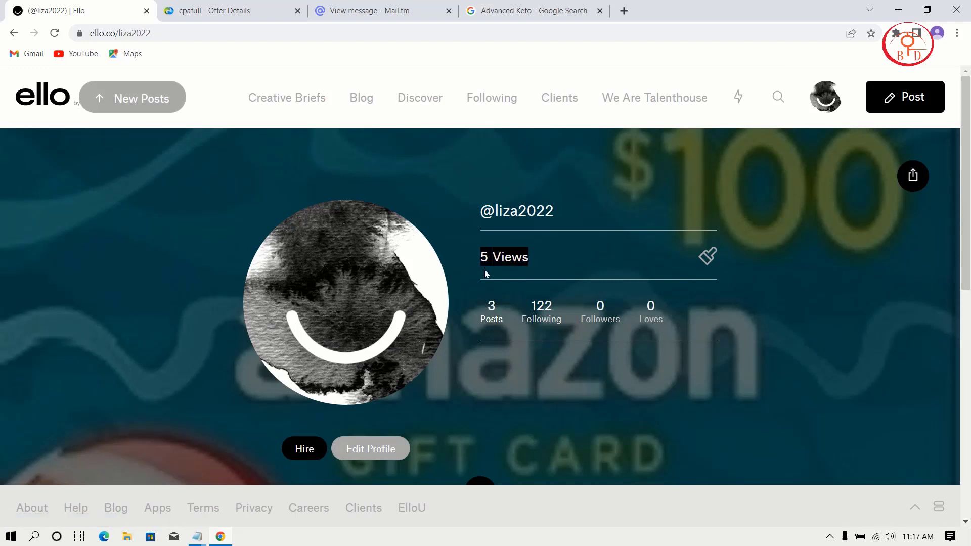
scroll(481, 270, down, 5)
scroll(481, 271, up, 5)
click(522, 287)
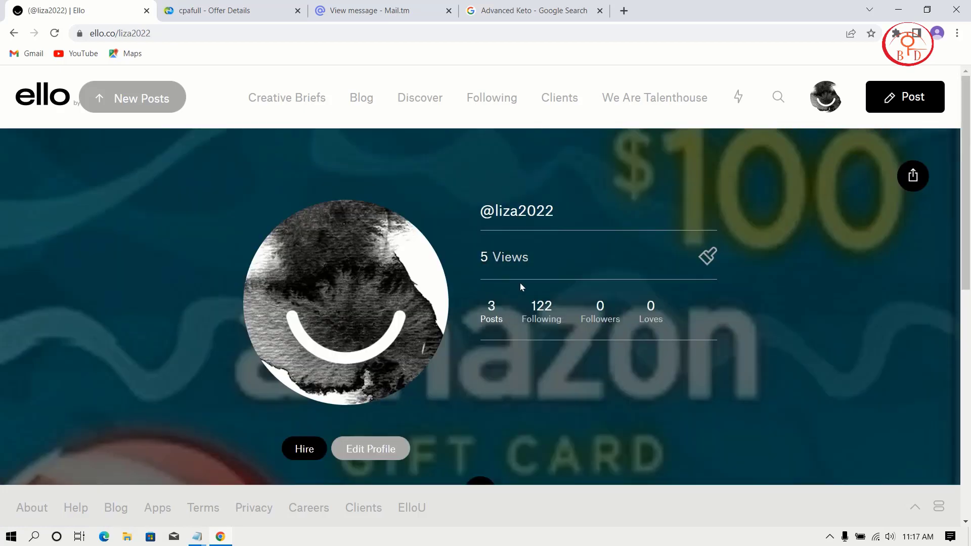
scroll(563, 287, down, 10)
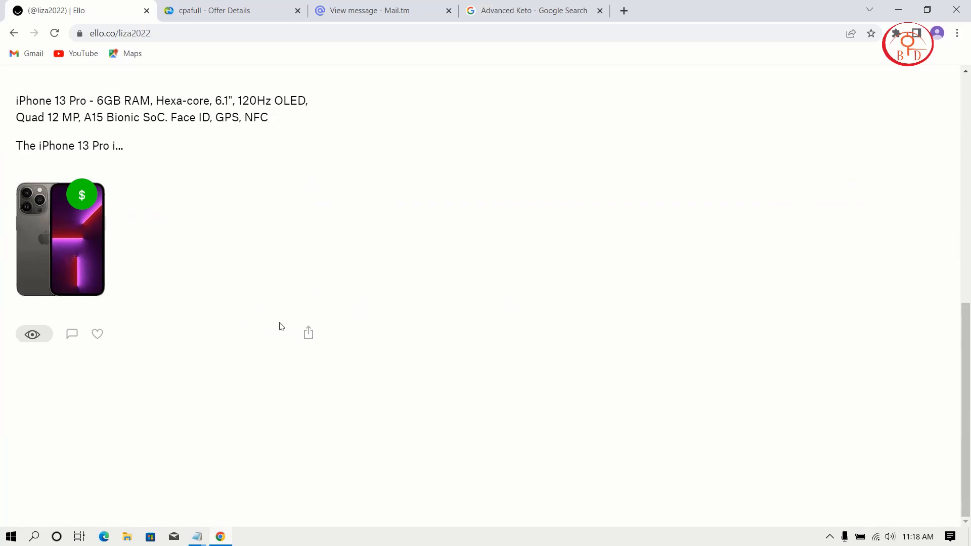
click(307, 333)
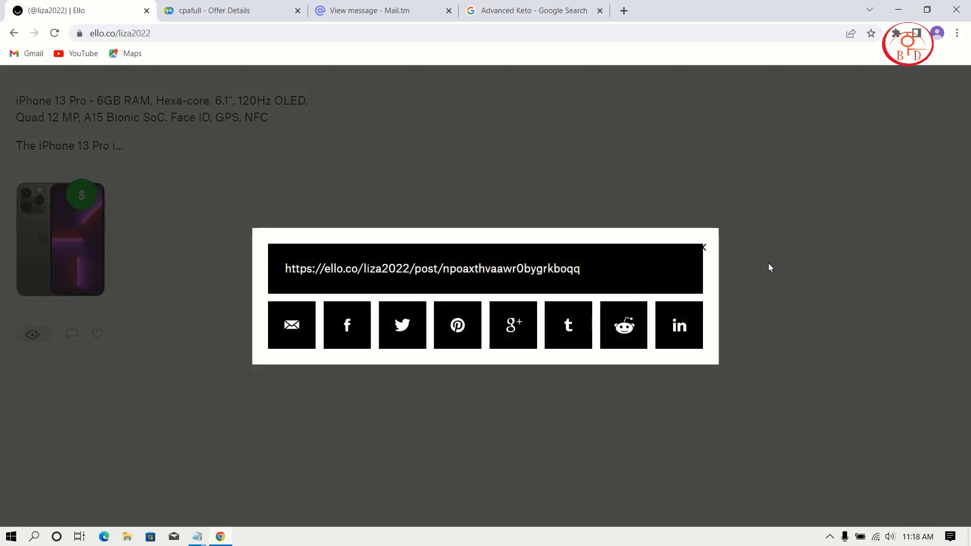
click(798, 267)
scroll(782, 225, up, 10)
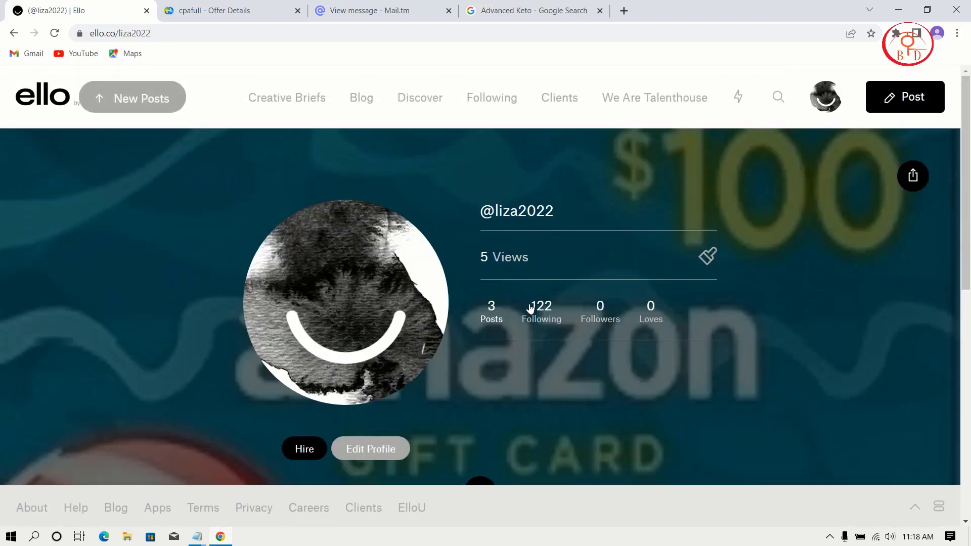
scroll(501, 316, down, 10)
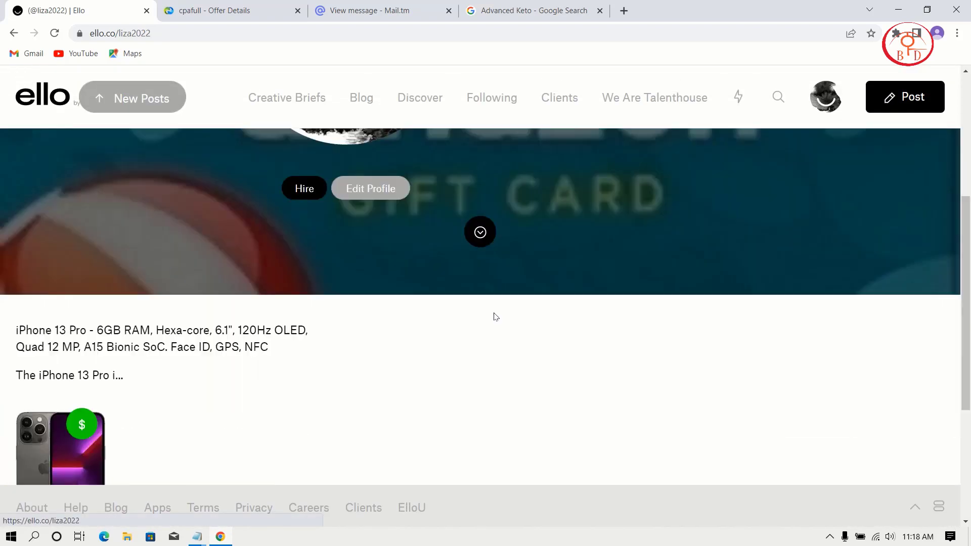
scroll(504, 315, up, 6)
scroll(581, 252, up, 3)
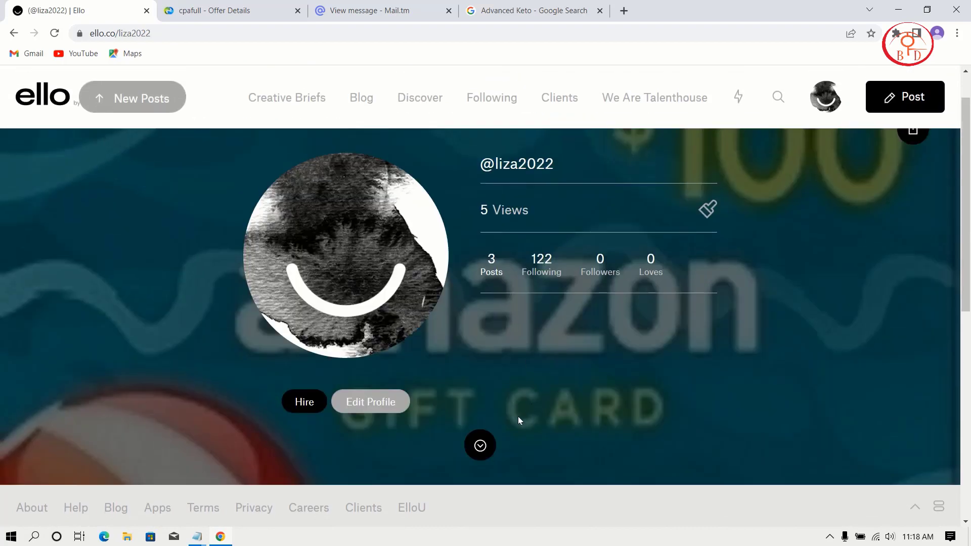
scroll(475, 420, down, 5)
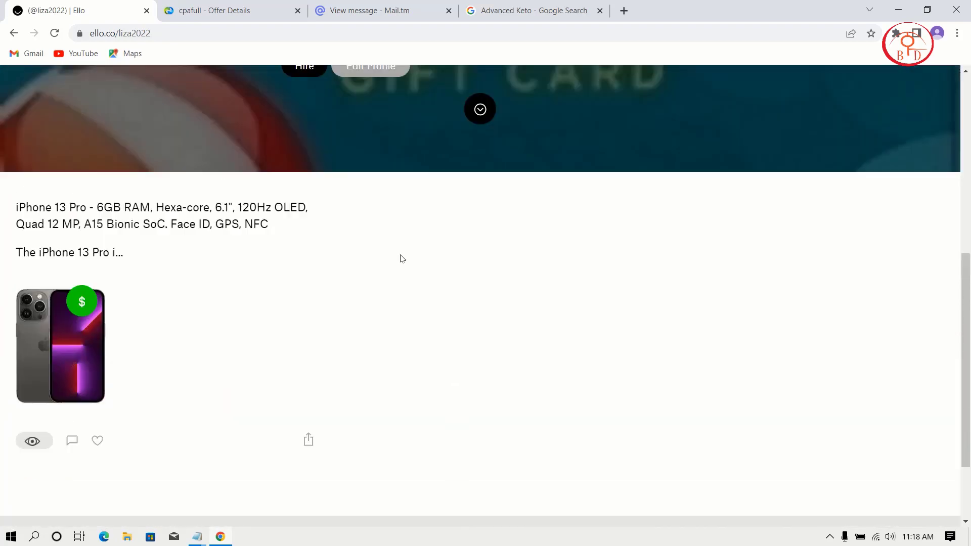
scroll(402, 259, down, 2)
scroll(402, 258, up, 6)
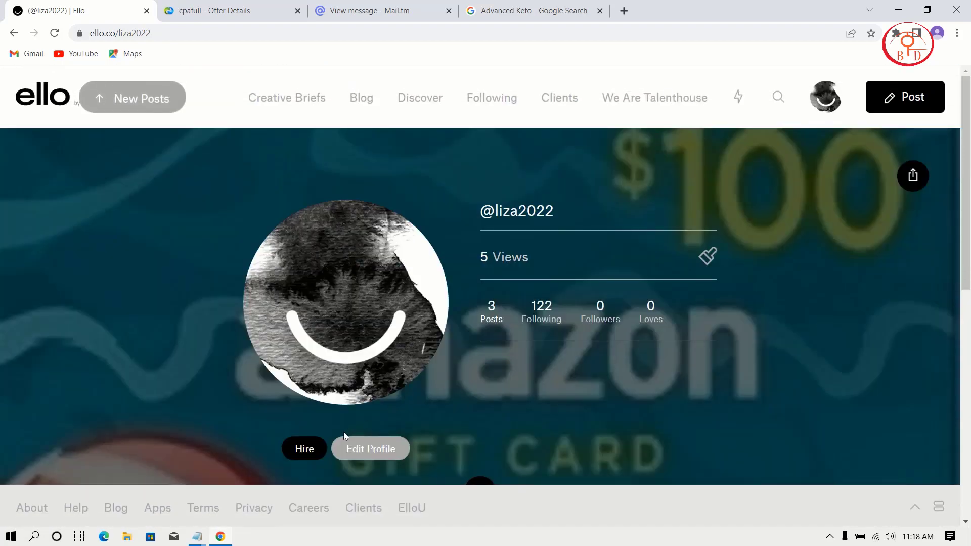
click(318, 448)
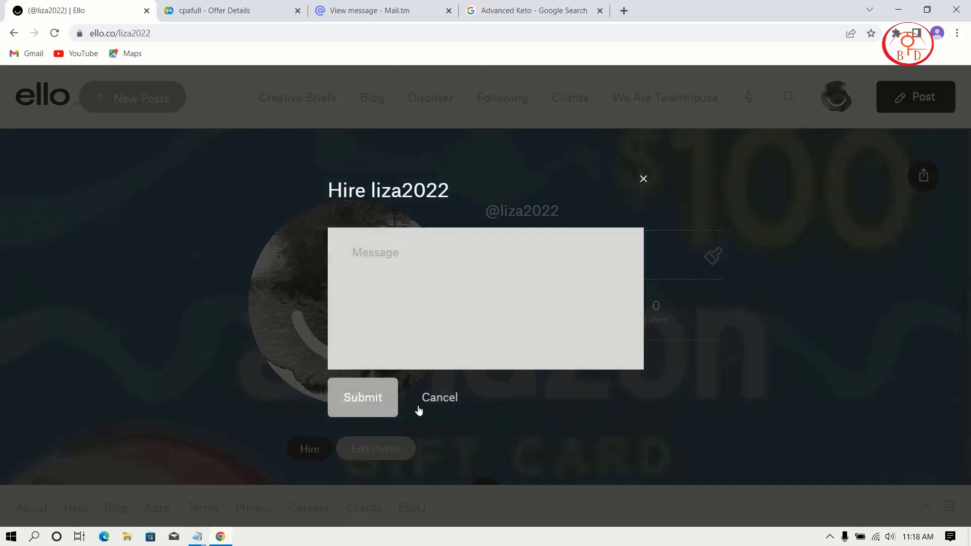
click(442, 399)
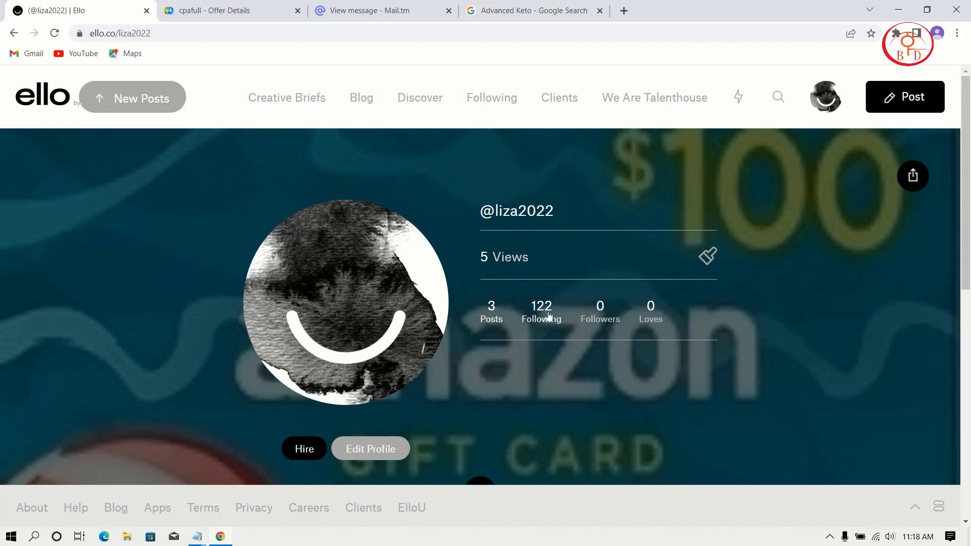
click(52, 36)
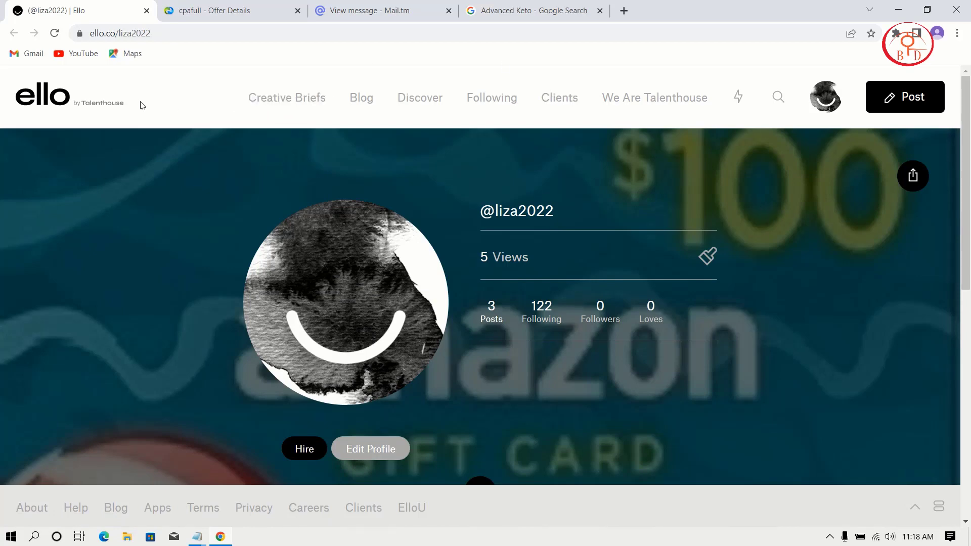
click(99, 102)
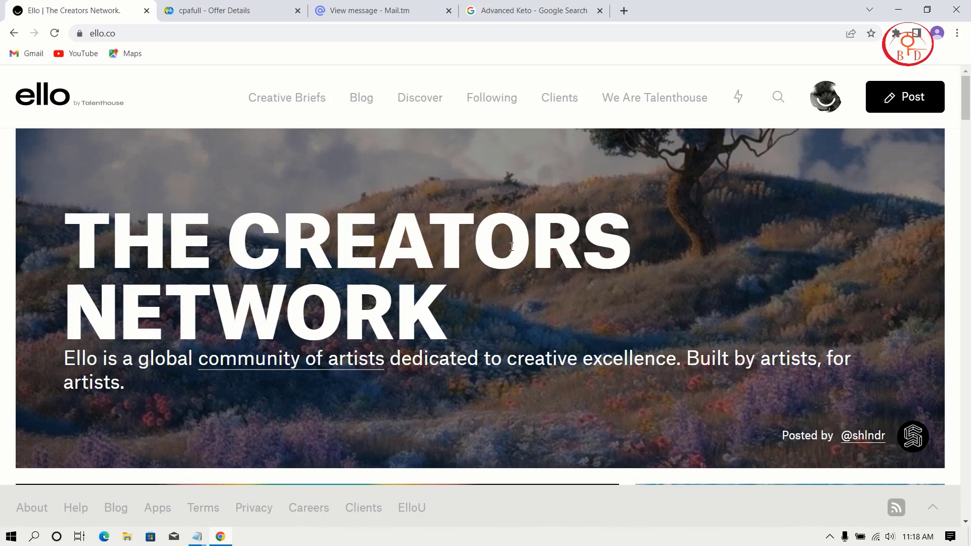
- Open facebook.com/ in a new tab and go to the 'Top freelancer bd - Home' page
click(623, 11)
click(626, 25)
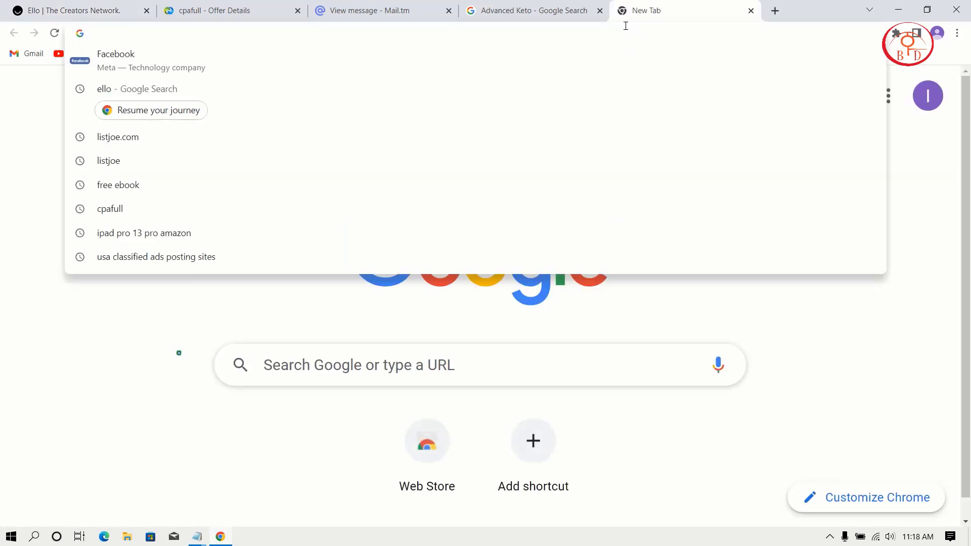
text(facebook)
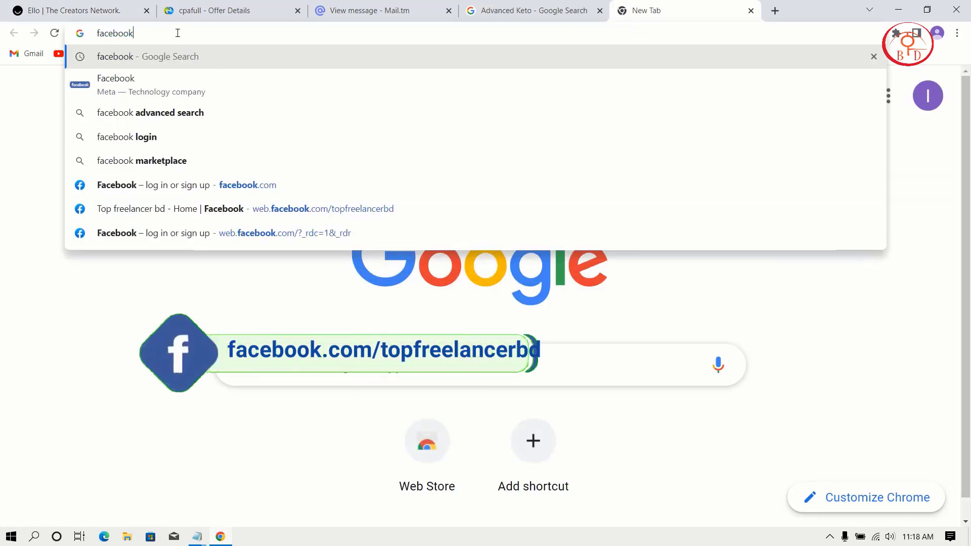
text(.com/)
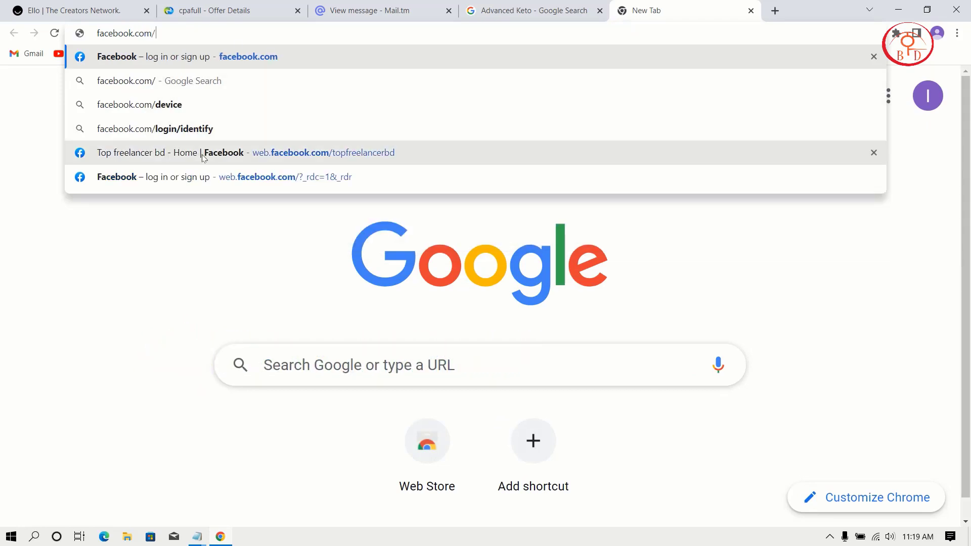
click(192, 153)
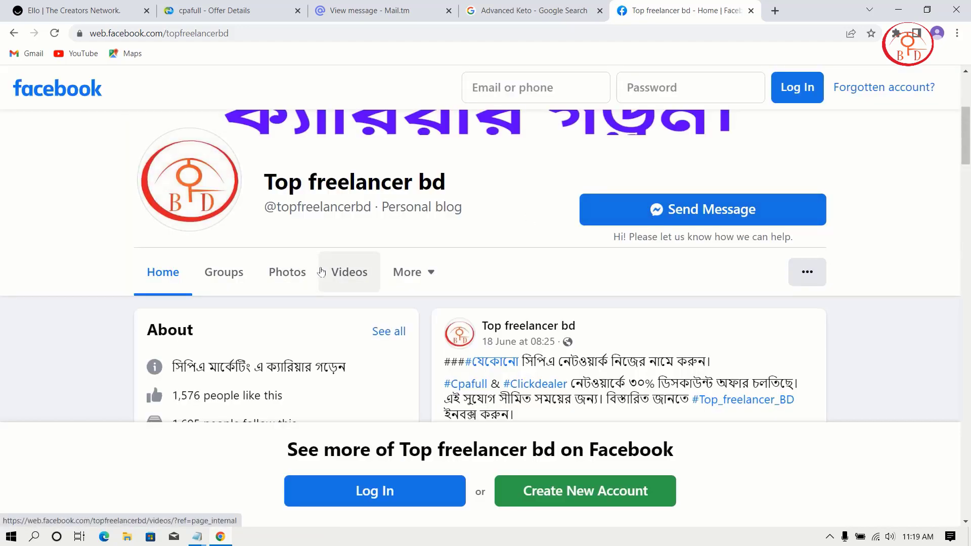
- Review the page's About section showing 1,576 likes and 1,695 followers
scroll(319, 270, down, 3)
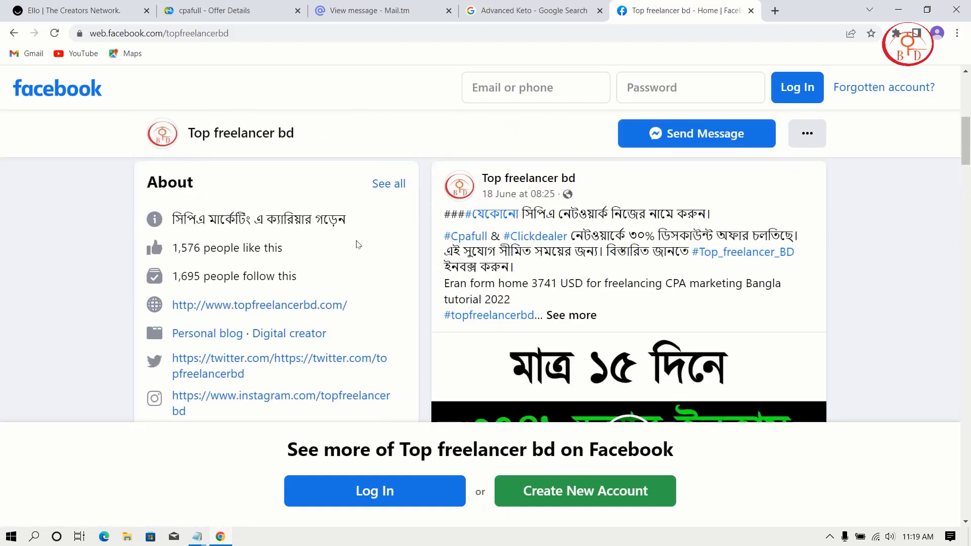
drag(310, 277, 170, 279)
click(121, 295)
drag(322, 250, 132, 250)
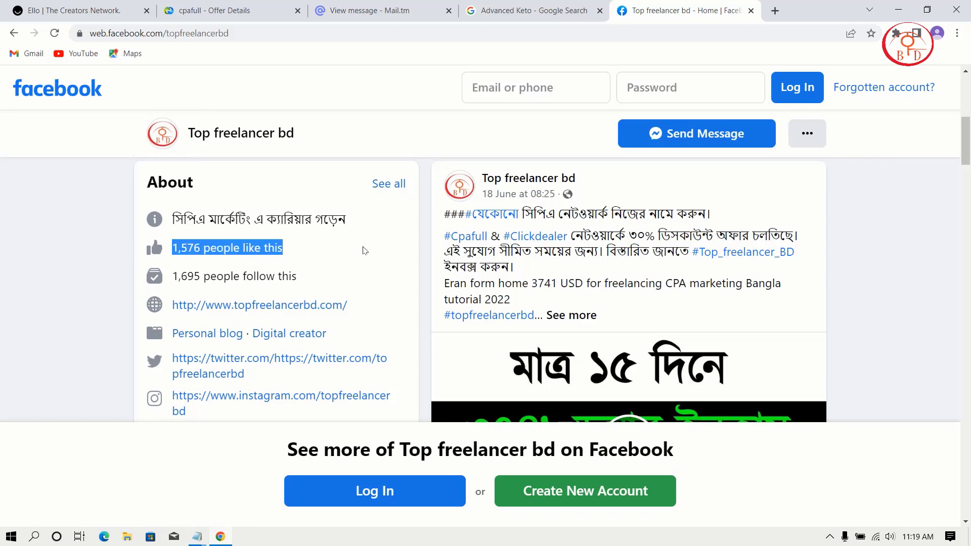
scroll(346, 251, down, 5)
scroll(673, 227, up, 10)
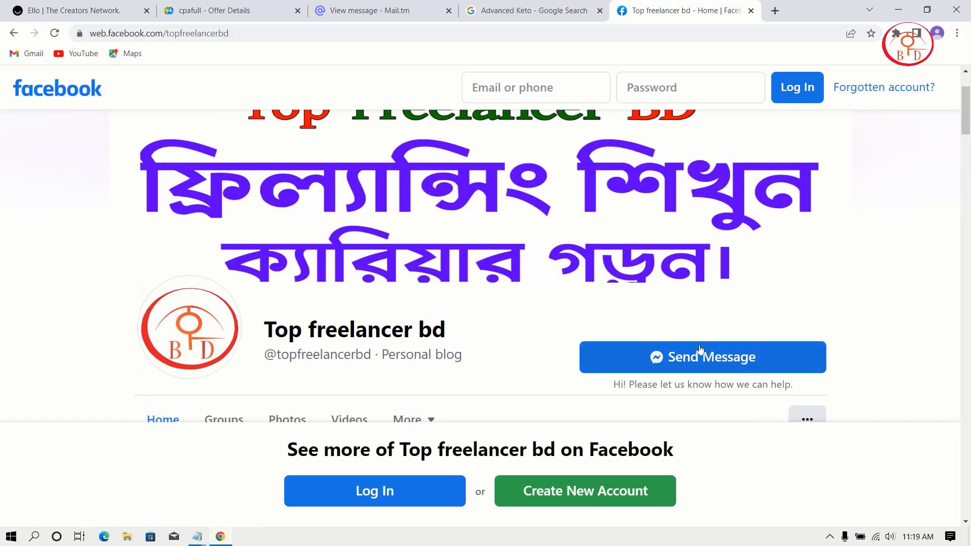
- Load topfreelancerbd.com in a new tab and browse its videos, shop and contact sections
click(774, 10)
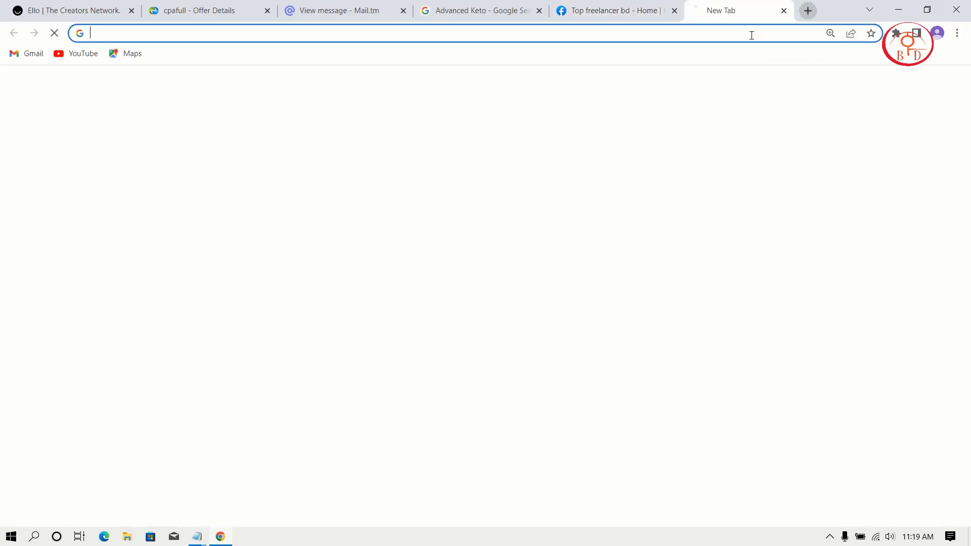
text(to)
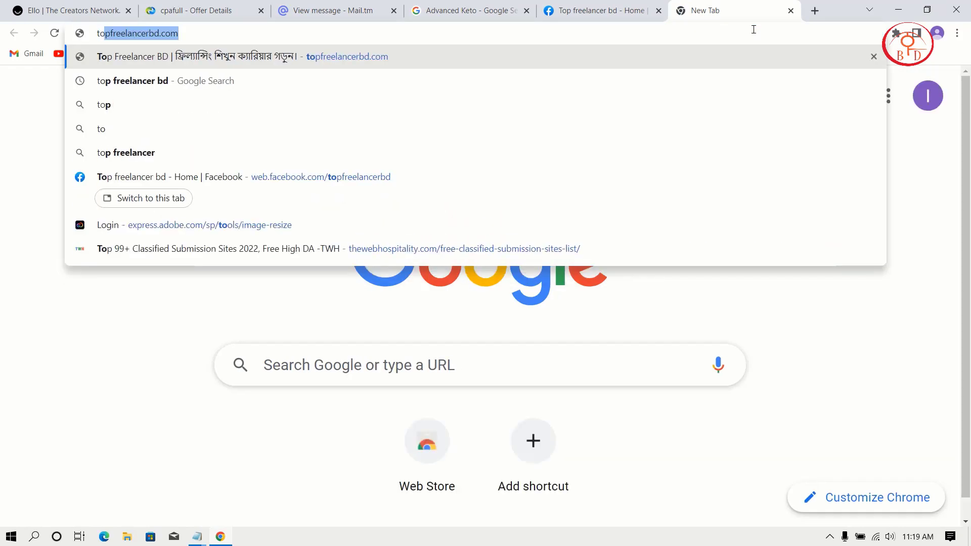
key(Return)
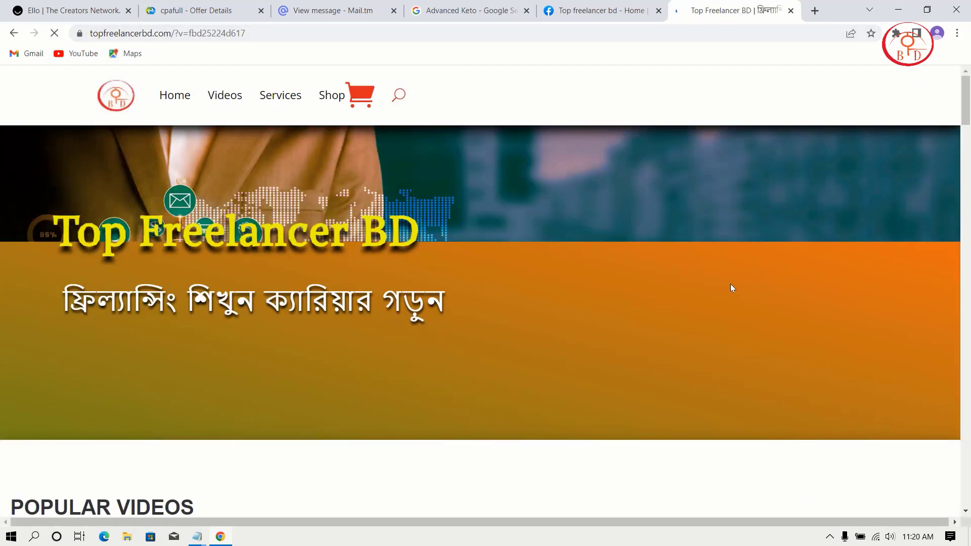
scroll(730, 287, down, 10)
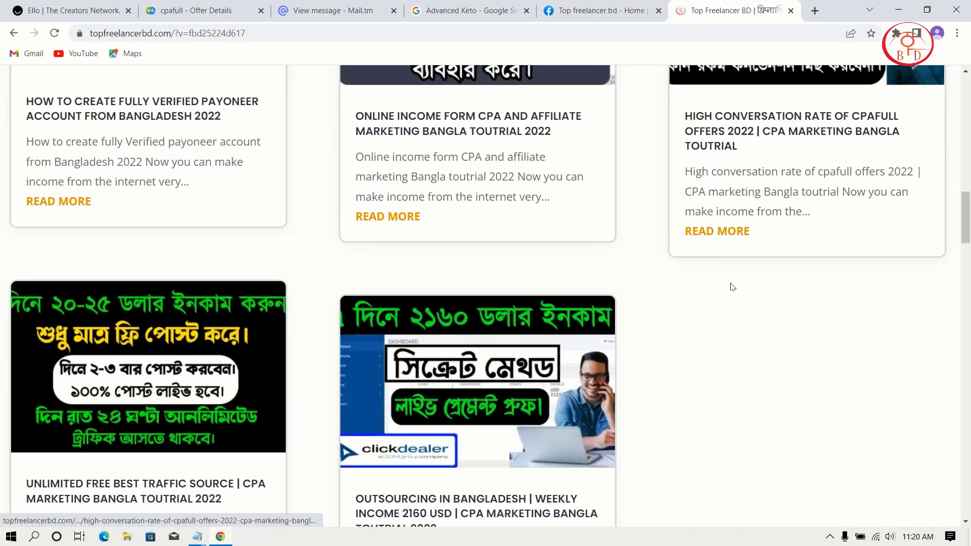
scroll(729, 288, up, 5)
scroll(730, 286, down, 10)
scroll(730, 287, up, 5)
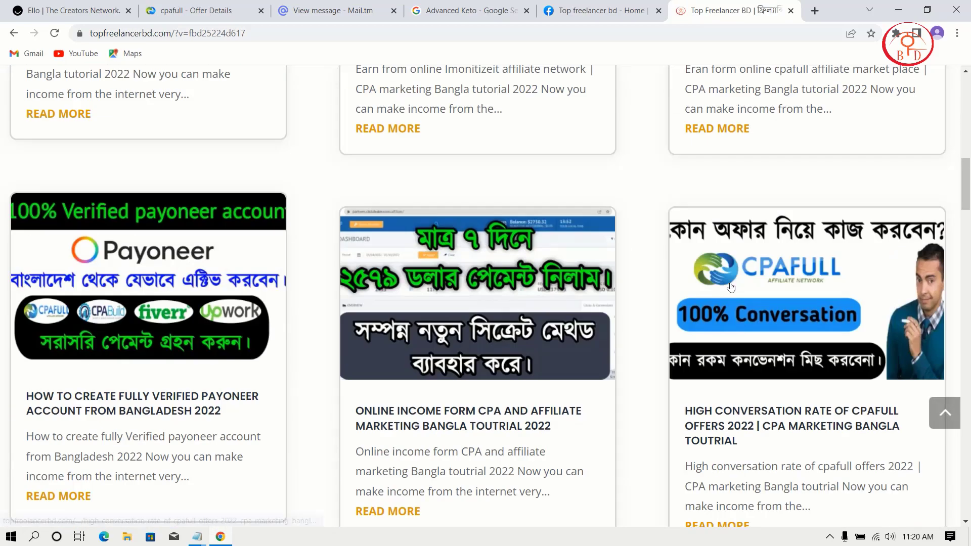
scroll(730, 285, down, 15)
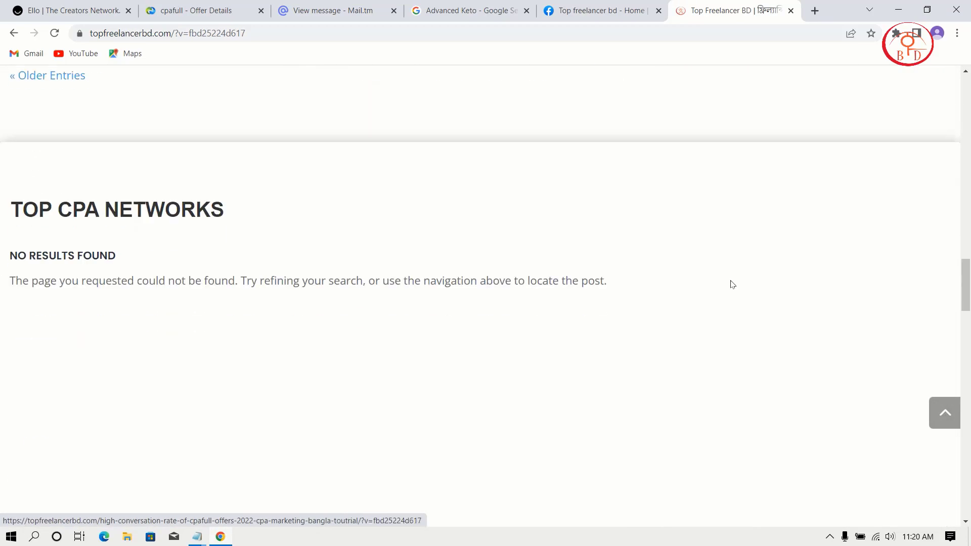
scroll(662, 303, up, 5)
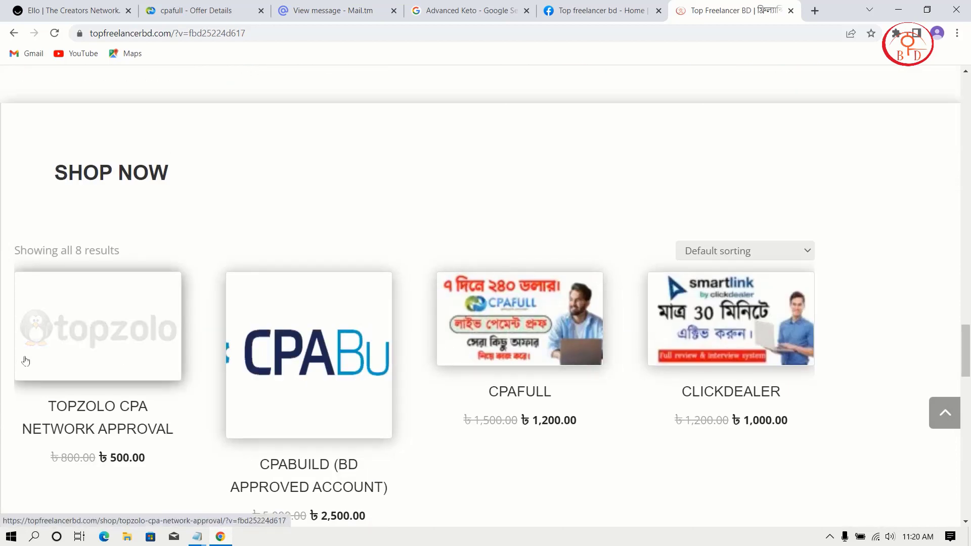
scroll(727, 357, down, 7)
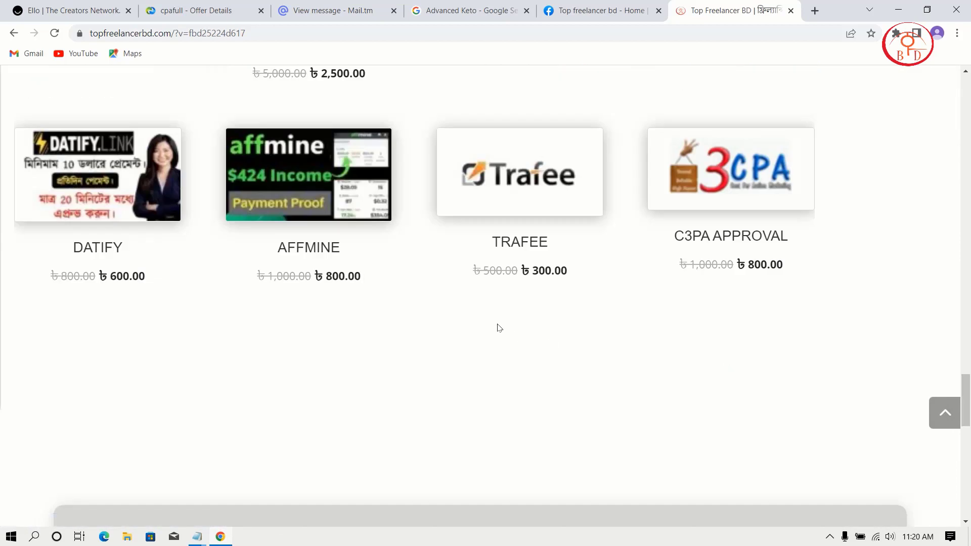
scroll(869, 288, down, 10)
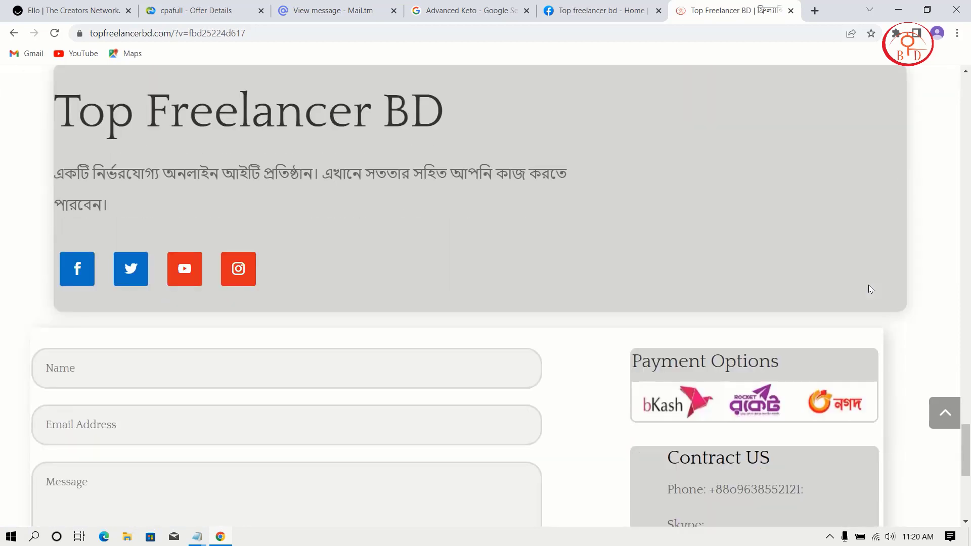
scroll(869, 288, up, 5)
scroll(869, 289, down, 5)
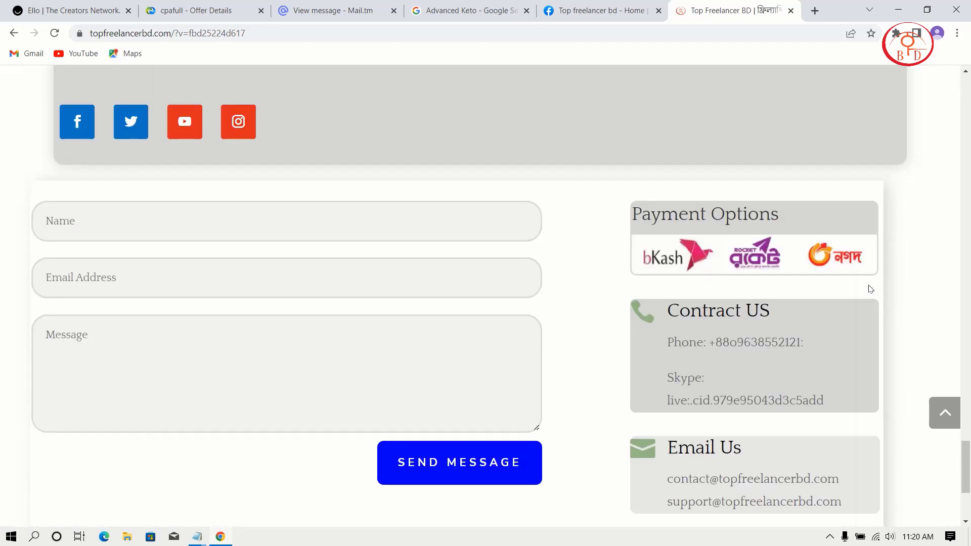
- Review the site's phone and Skype contact details, then return to the Ello home page
click(586, 14)
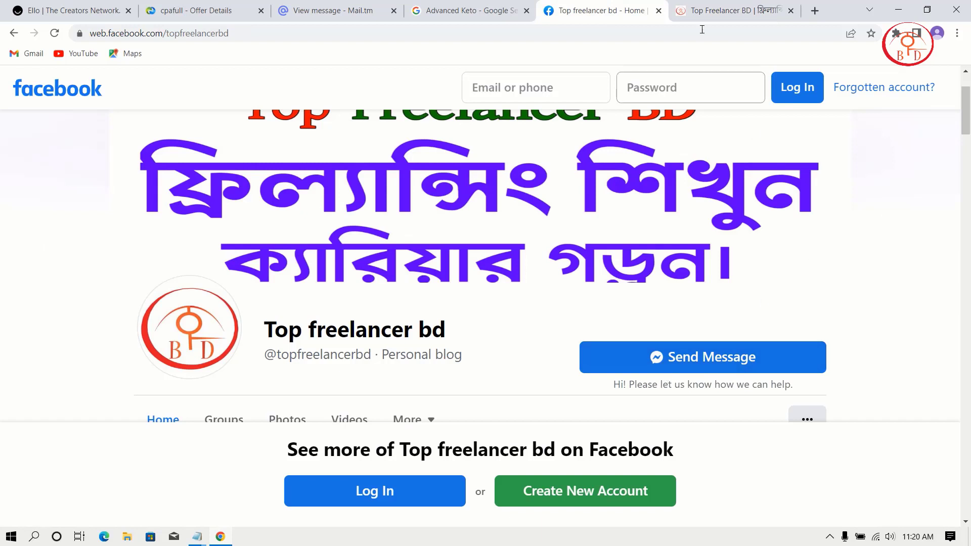
click(708, 14)
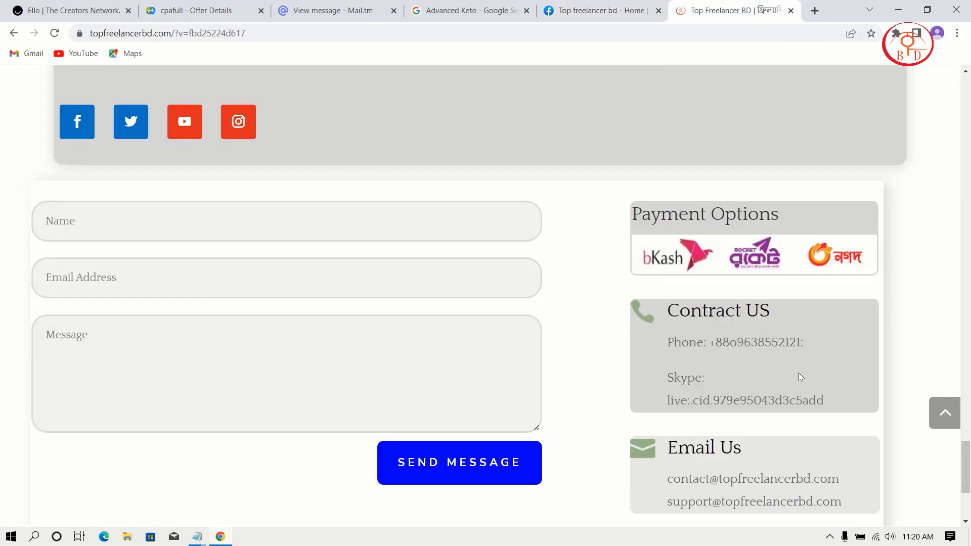
drag(805, 345, 667, 345)
click(843, 402)
drag(842, 403, 668, 388)
click(667, 388)
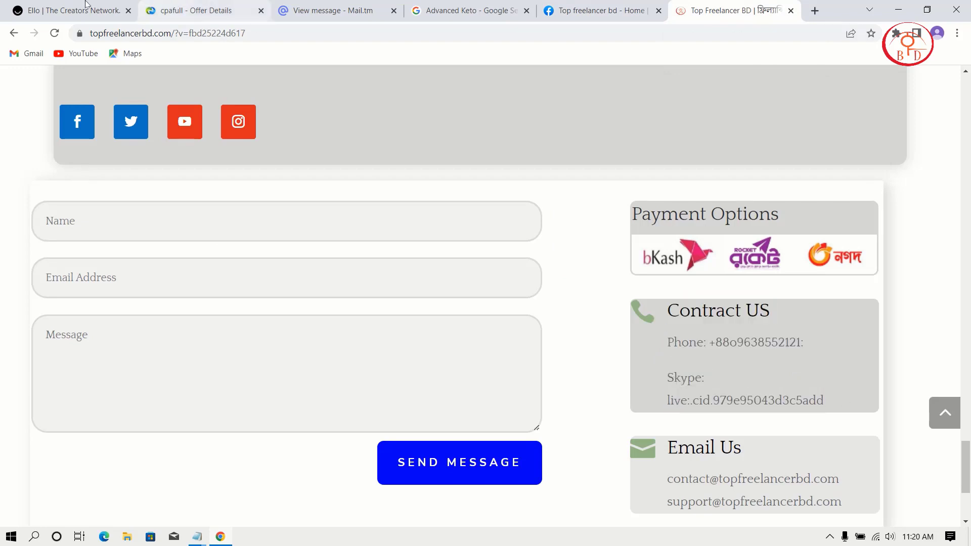
click(53, 4)
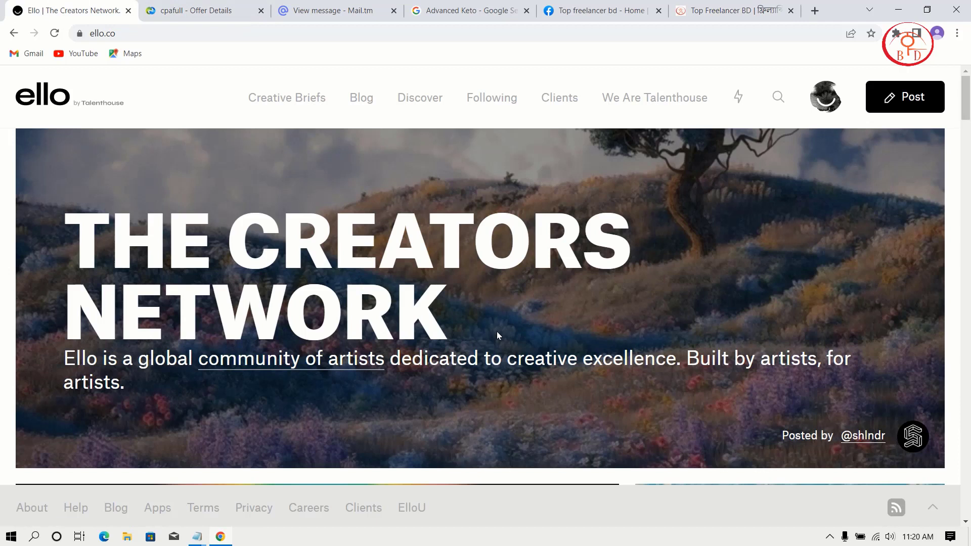